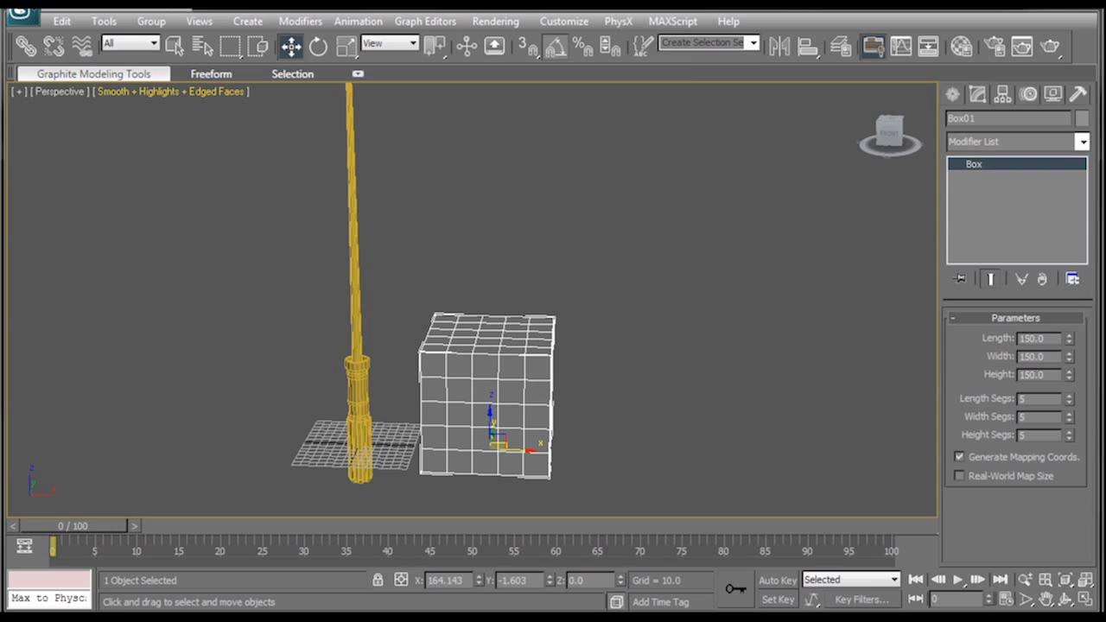
pyautogui.moveTo(536, 299); pyautogui.dragTo(570, 316, button='middle')
pyautogui.click(415, 240)
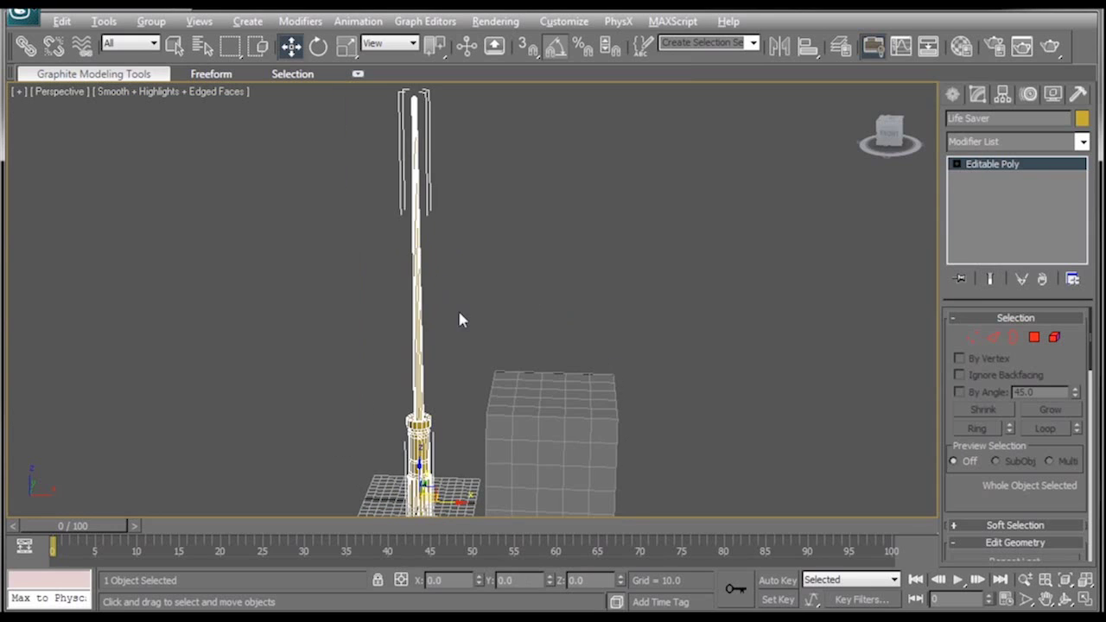
pyautogui.keyDown('alt'); pyautogui.moveTo(458, 311); pyautogui.dragTo(446, 251, button='middle'); pyautogui.keyUp('alt')
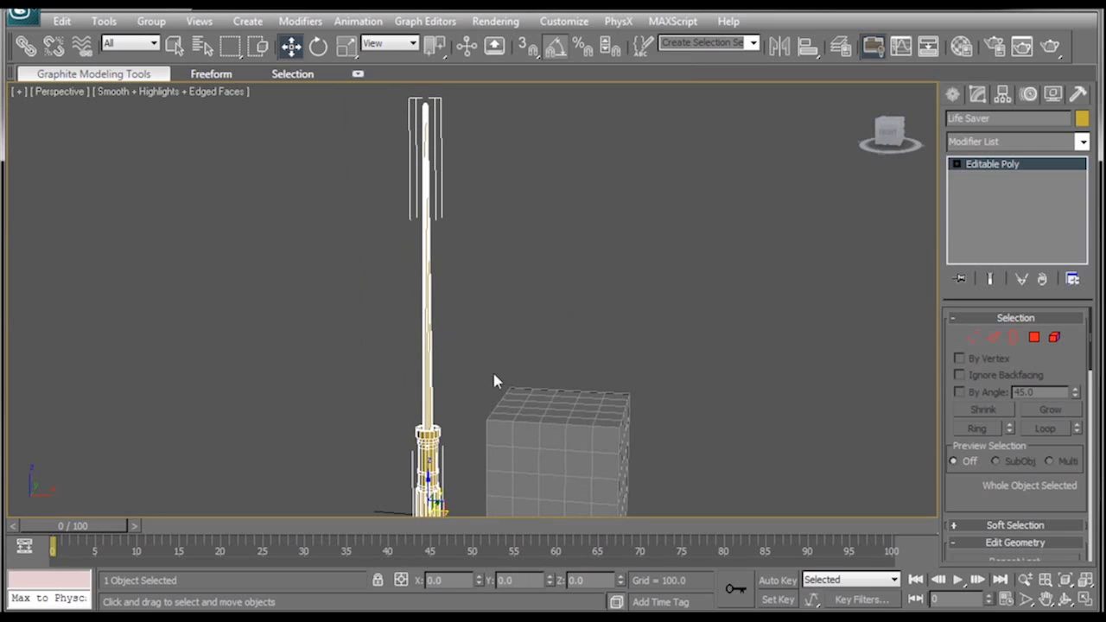
pyautogui.keyDown('alt'); pyautogui.moveTo(494, 380); pyautogui.dragTo(498, 345, button='middle'); pyautogui.keyUp('alt')
# Add a Morpher modifier to the box beside the wand.
pyautogui.click(526, 317)
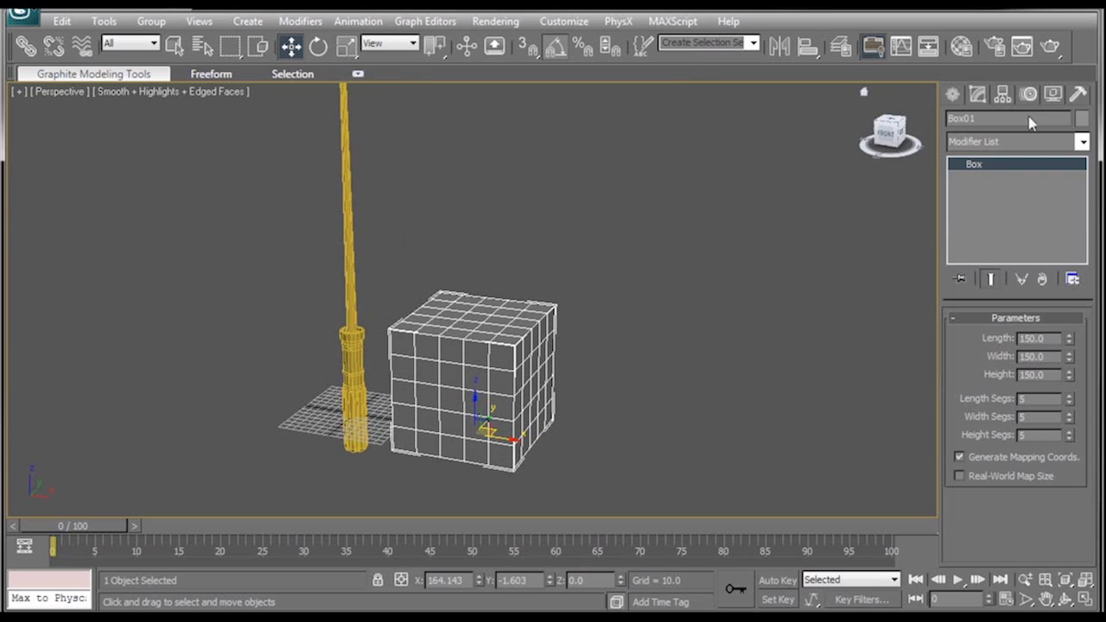
pyautogui.click(1082, 143)
pyautogui.scroll(-6, 1017, 380)
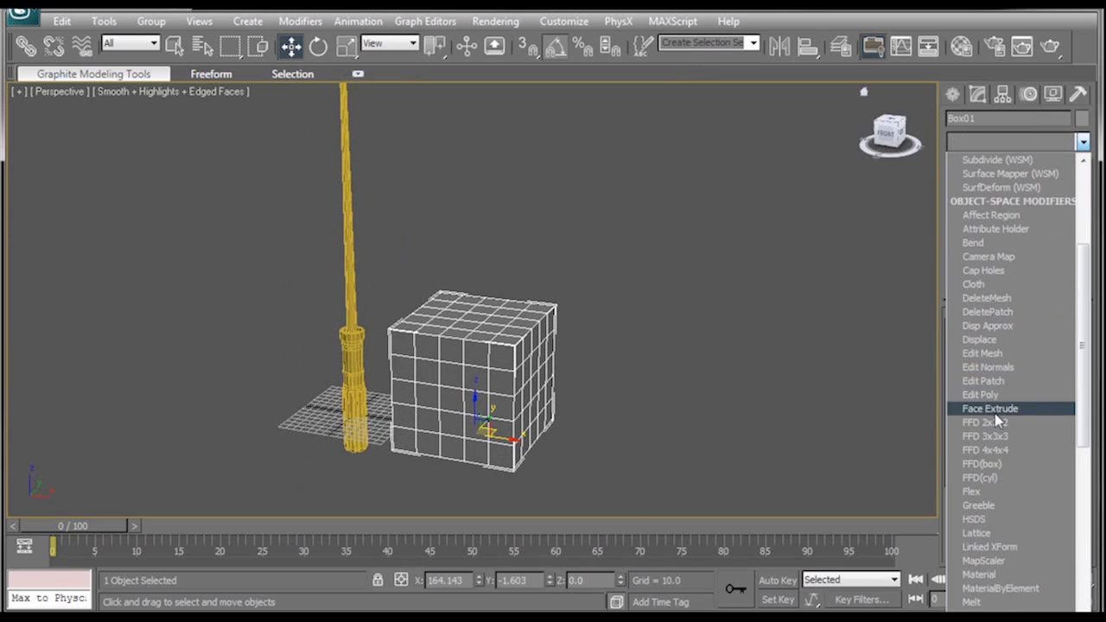
pyautogui.scroll(-1, 1013, 396)
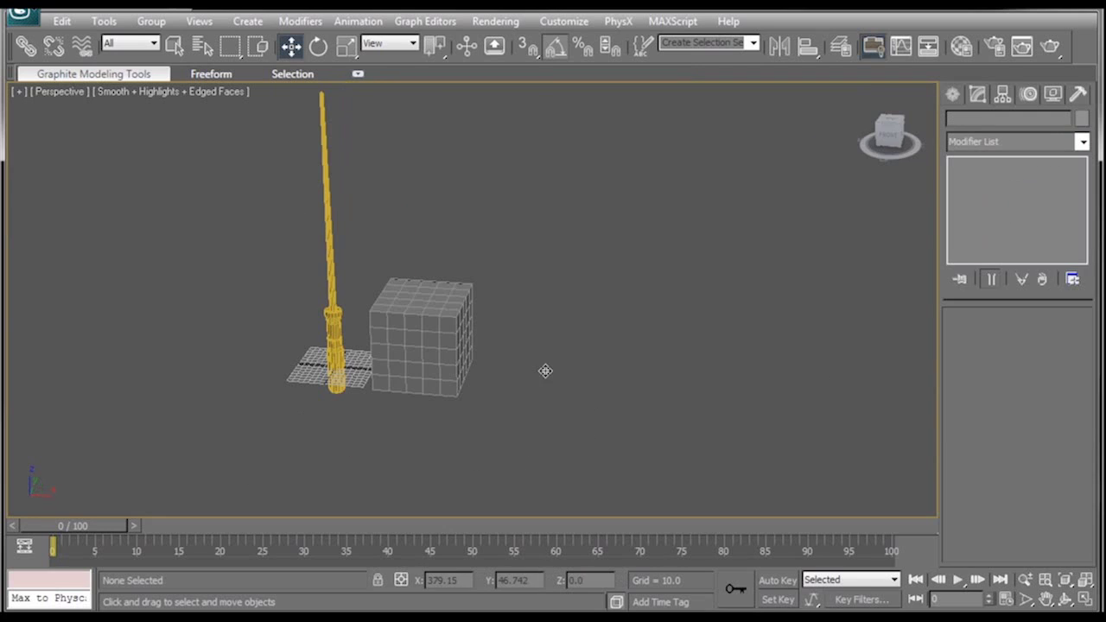
# Clone the morpher box as one independent copy along the X axis, at about X 356.
pyautogui.click(438, 337)
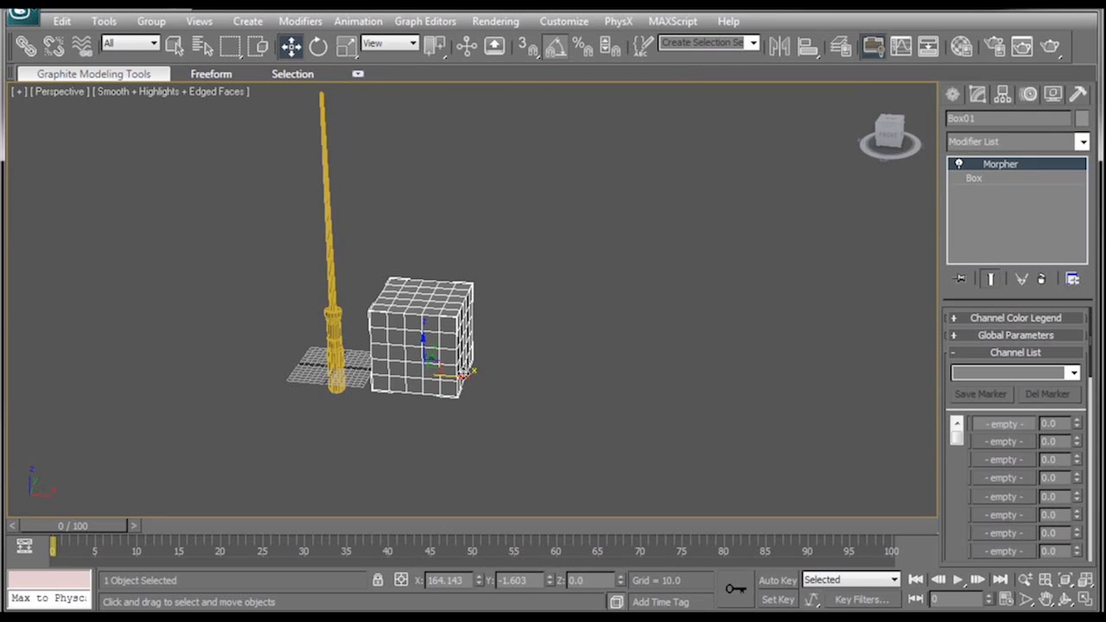
pyautogui.keyDown('shift'); pyautogui.moveTo(456, 374); pyautogui.dragTo(570, 385); pyautogui.keyUp('shift')
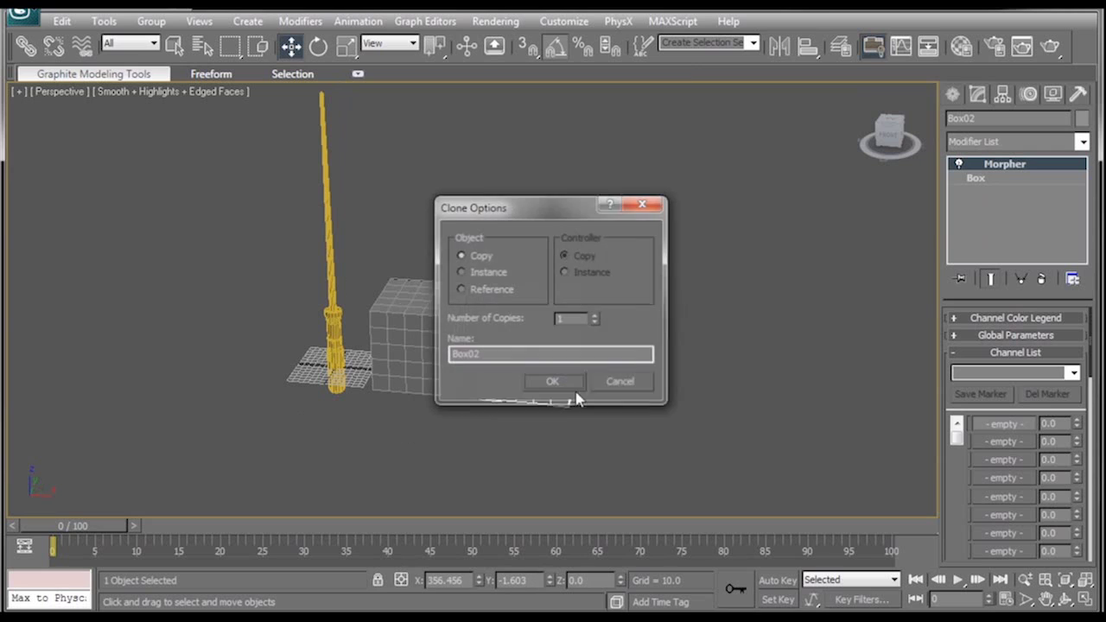
pyautogui.click(574, 384)
# Add a Twist modifier to the copied box and set its angle to 75 on the Z axis.
pyautogui.moveTo(537, 427)
pyautogui.keyDown('alt'); pyautogui.mouseDown(button='middle')
pyautogui.moveTo(553, 422)
pyautogui.moveTo(557, 402)
pyautogui.mouseUp(button='middle'); pyautogui.keyUp('alt')
pyautogui.moveTo(557, 401)
pyautogui.keyDown('alt'); pyautogui.mouseDown(button='middle')
pyautogui.moveTo(542, 391)
pyautogui.moveTo(557, 389)
pyautogui.mouseUp(button='middle'); pyautogui.keyUp('alt')
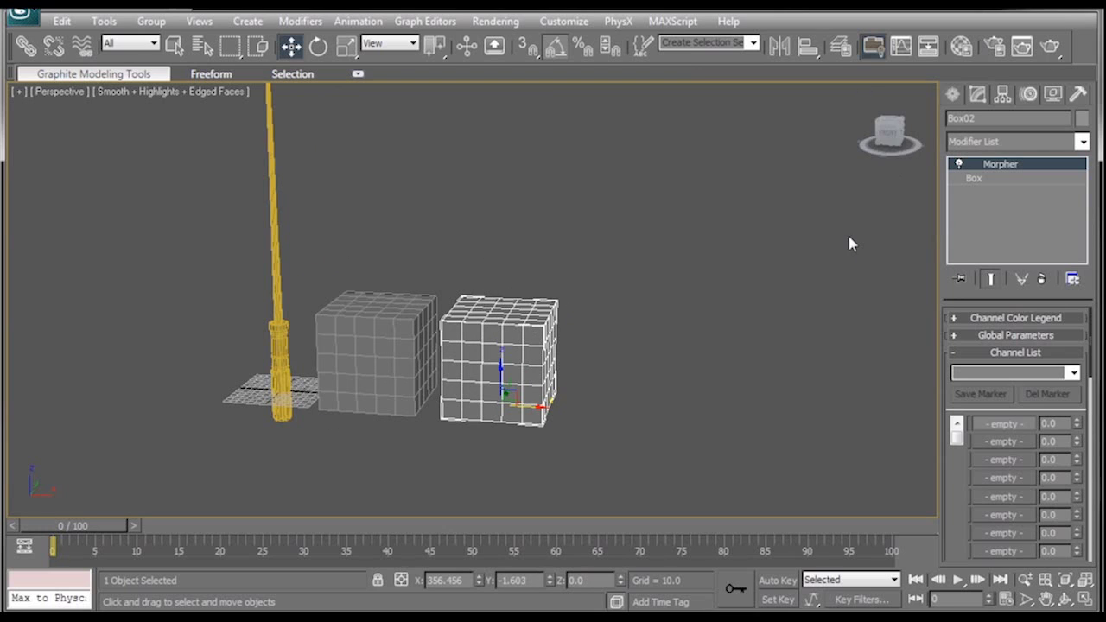
pyautogui.keyDown('alt'); pyautogui.moveTo(748, 247); pyautogui.dragTo(851, 227, button='middle'); pyautogui.keyUp('alt')
pyautogui.click(1082, 142)
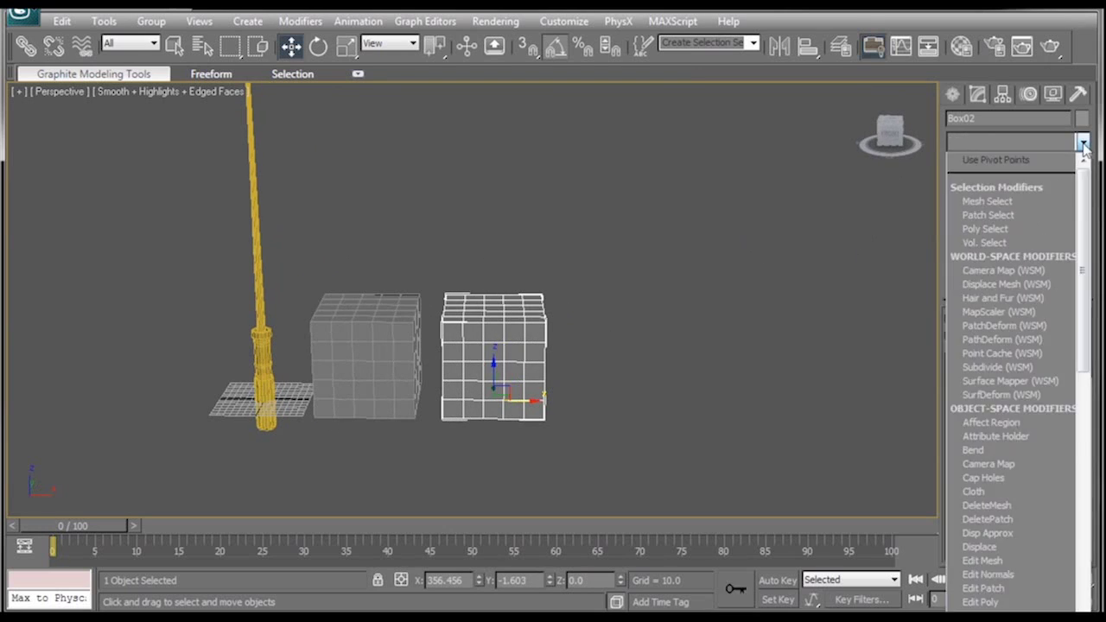
pyautogui.write('tw')
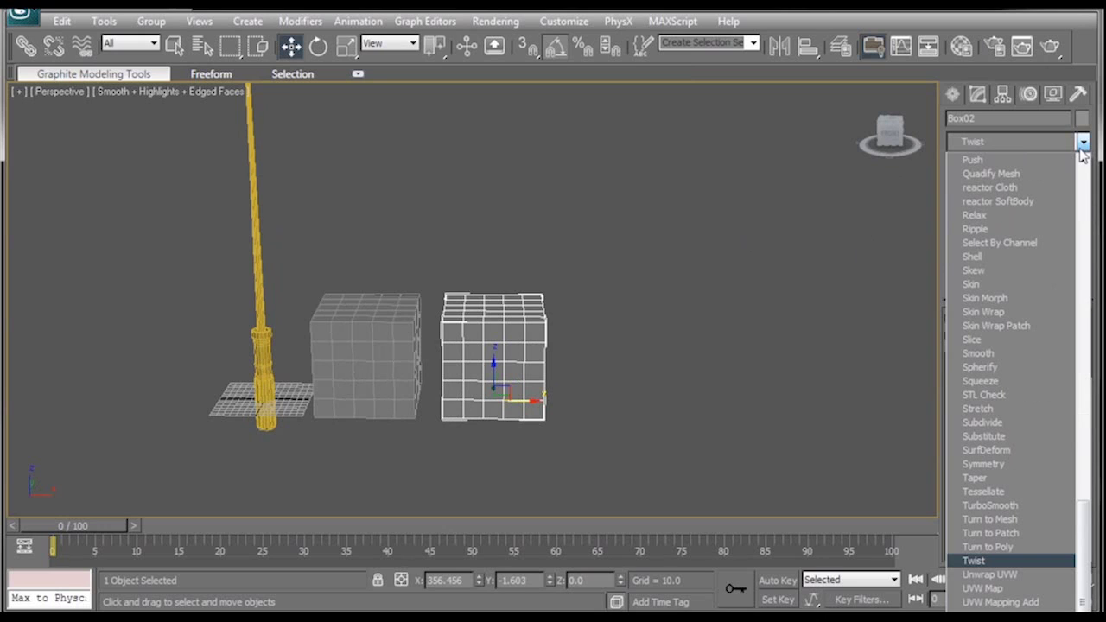
pyautogui.click(974, 561)
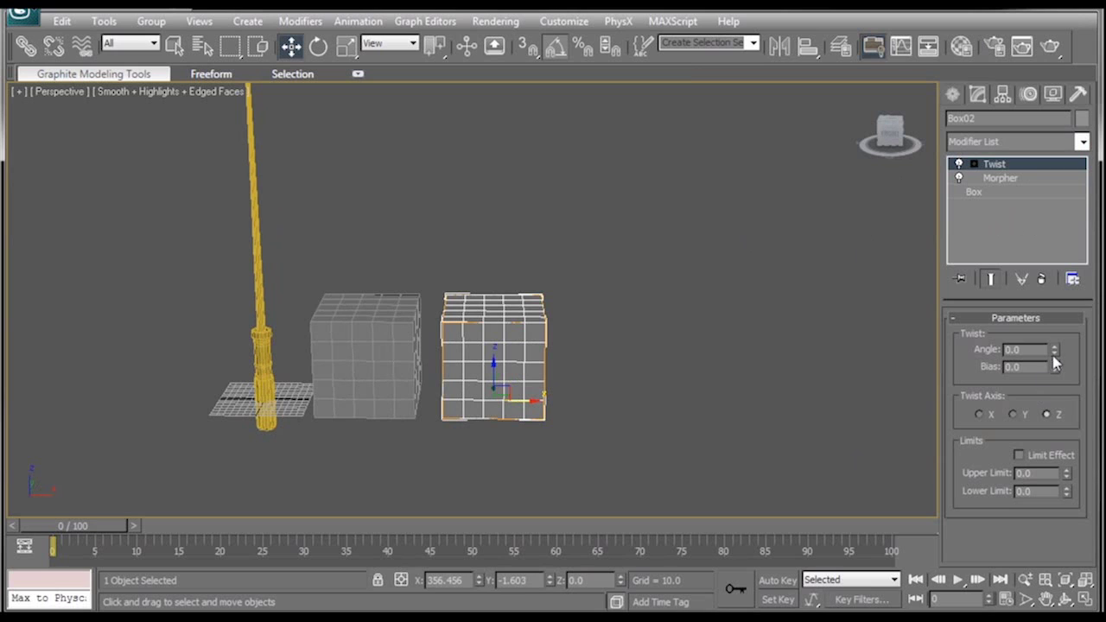
pyautogui.moveTo(1053, 354); pyautogui.dragTo(1053, 298)
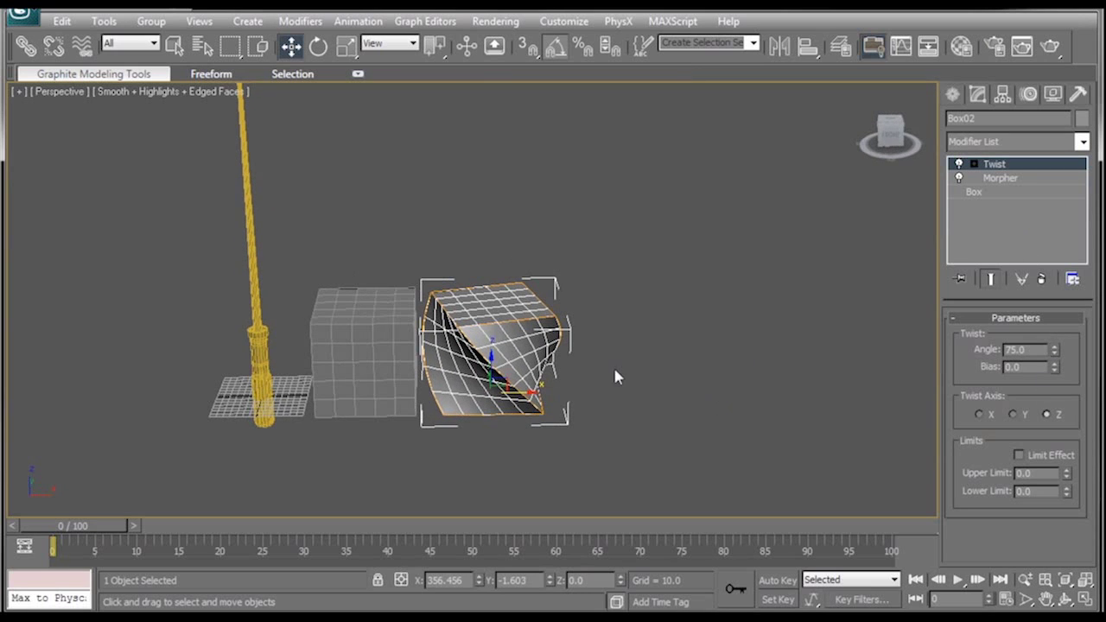
# Clone the twisted box as a copy at about X 641 and remove the copy's Twist and Morpher modifiers.
pyautogui.keyDown('shift'); pyautogui.moveTo(497, 363); pyautogui.dragTo(700, 359); pyautogui.keyUp('shift')
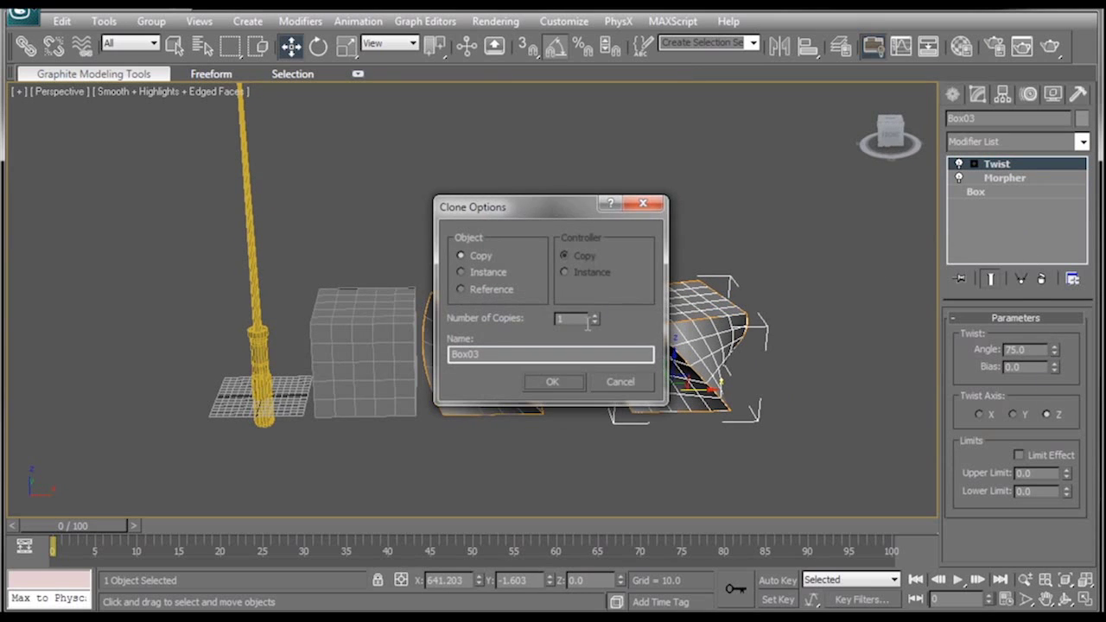
pyautogui.click(546, 383)
pyautogui.click(1042, 278)
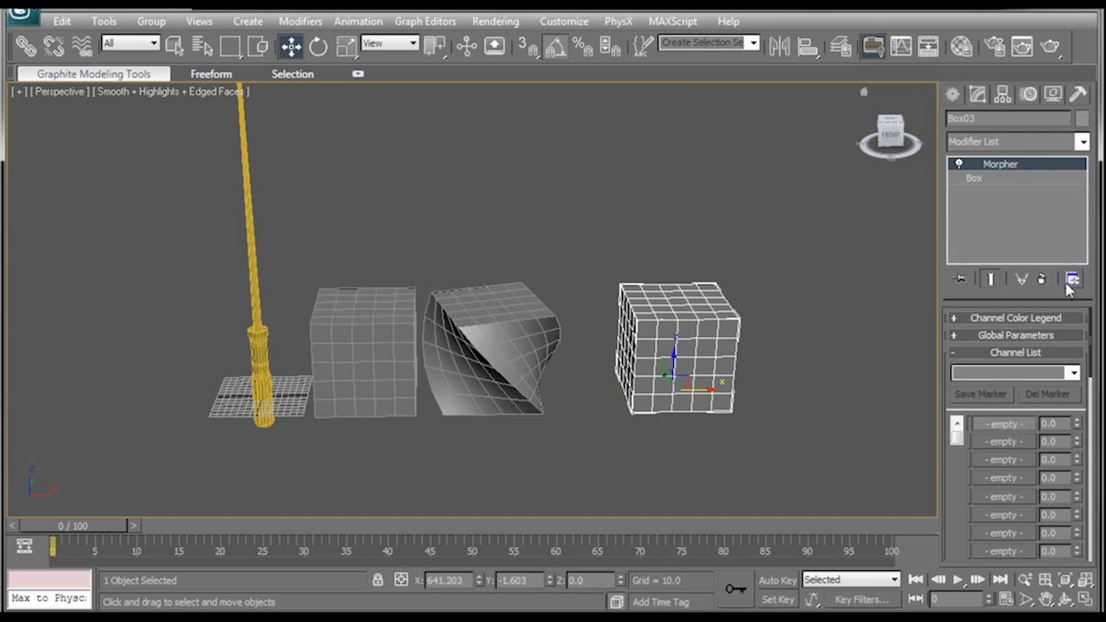
pyautogui.click(1041, 279)
# Add a Stretch modifier to the plain copied box and set the stretch to 3.0 on the Z axis.
pyautogui.click(1082, 142)
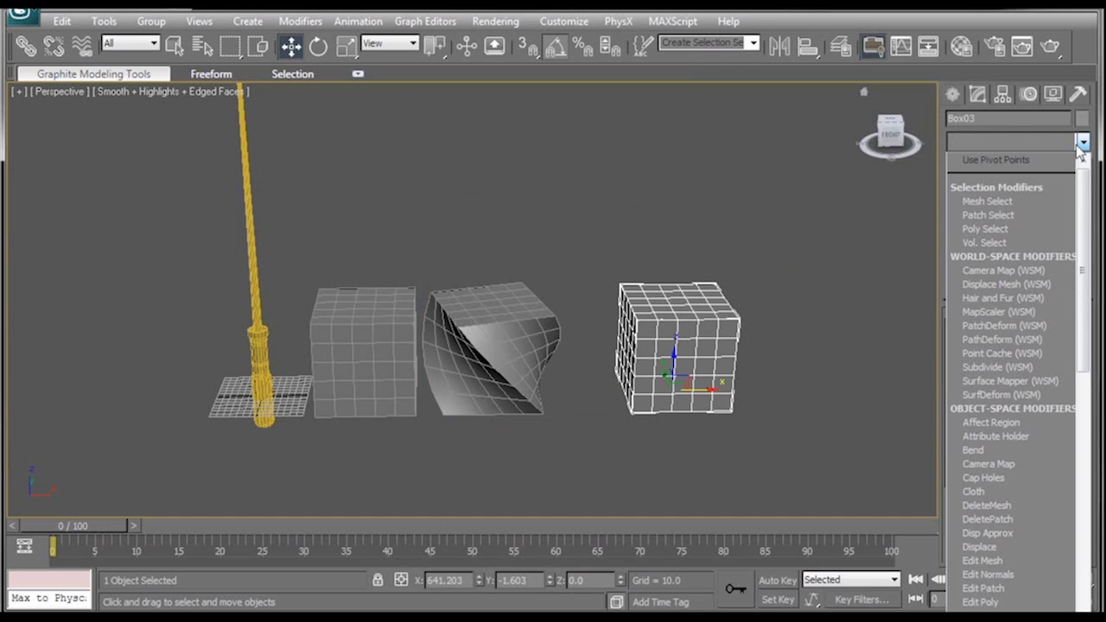
pyautogui.write('st')
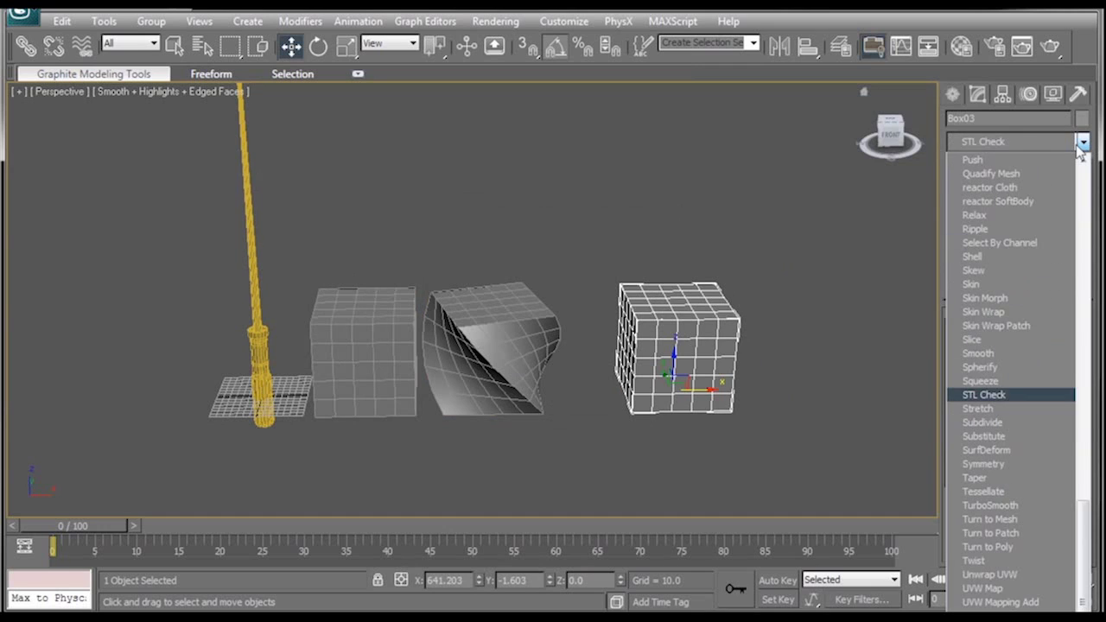
pyautogui.write('retch')
pyautogui.press('Return')
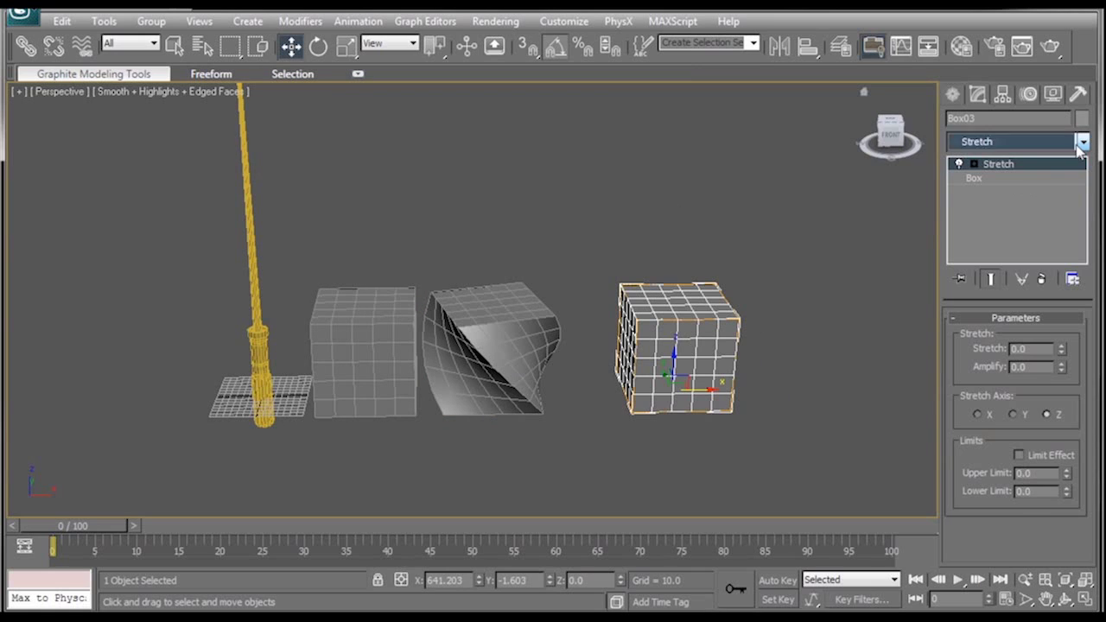
pyautogui.moveTo(1065, 350); pyautogui.dragTo(1062, 318)
pyautogui.moveTo(847, 338); pyautogui.dragTo(780, 427, button='middle')
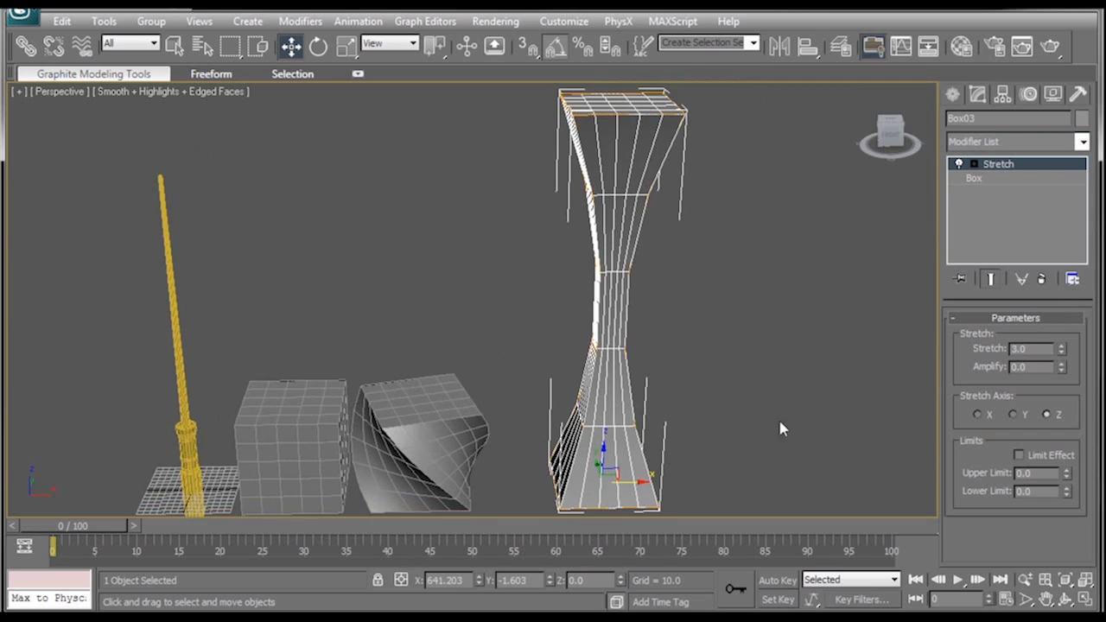
# Clone the stretched box as a copy farther along X and lower its stretch value until the copy is flattened.
pyautogui.scroll(-3, 734, 436)
pyautogui.keyDown('shift'); pyautogui.moveTo(596, 423); pyautogui.dragTo(721, 423); pyautogui.keyUp('shift')
pyautogui.click(556, 378)
pyautogui.moveTo(1063, 349); pyautogui.dragTo(1064, 380)
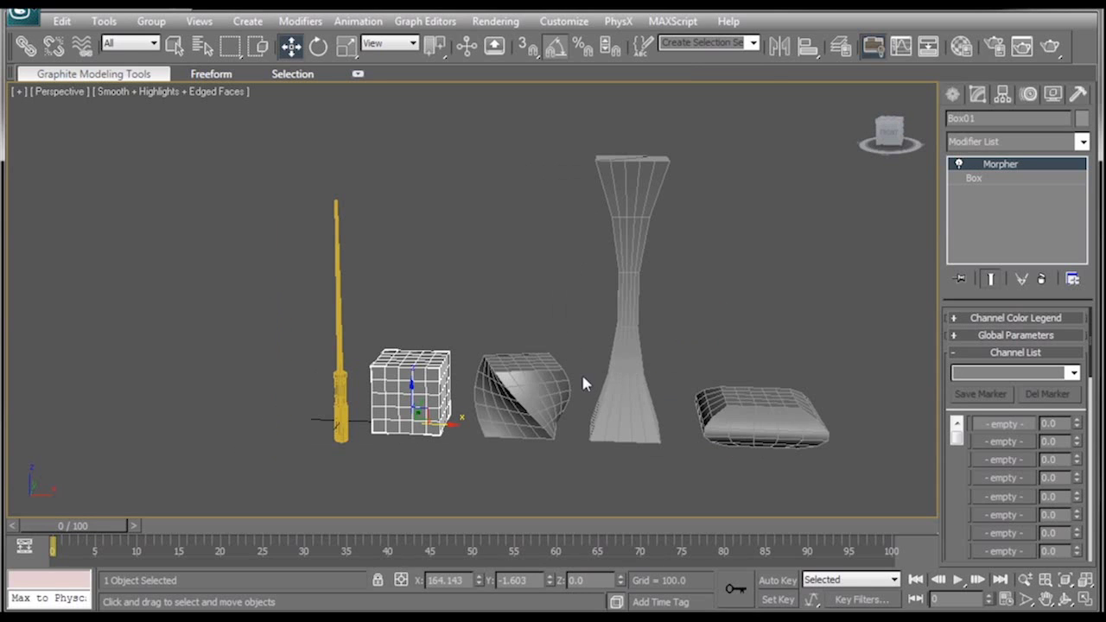
# Assign the twisted box as the morph target of the original box's first Morpher channel.
pyautogui.scroll(8, 478, 381)
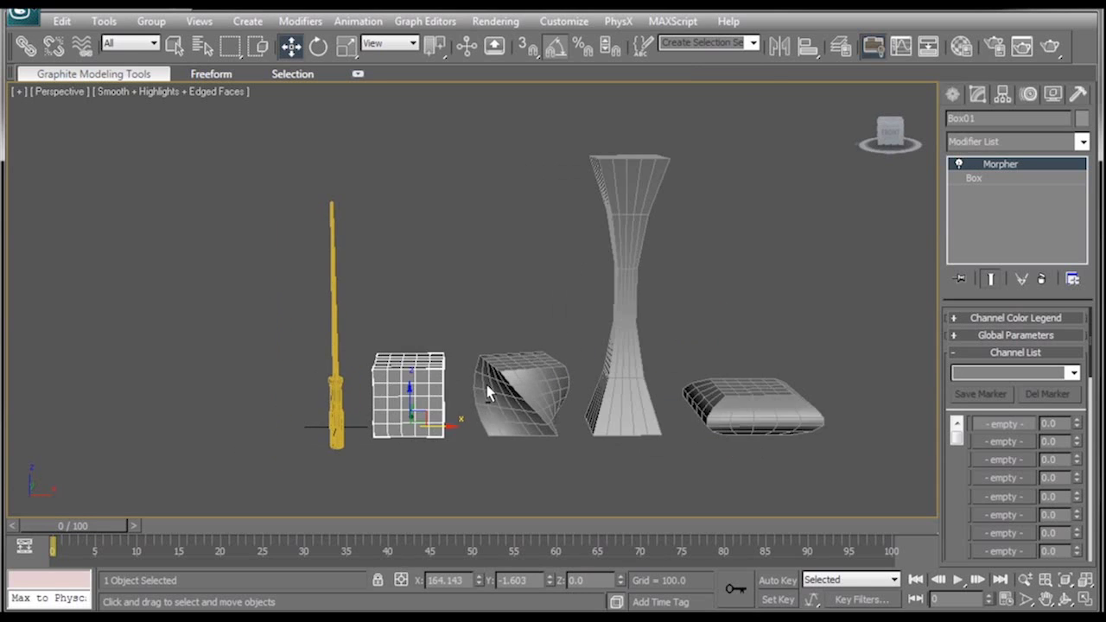
pyautogui.scroll(-10, 478, 381)
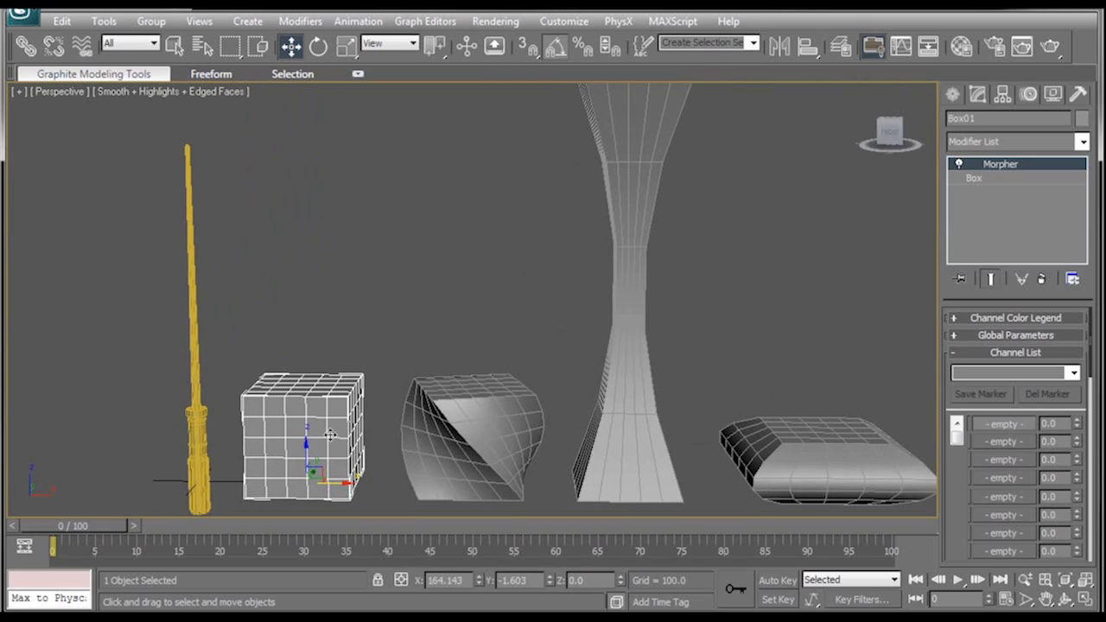
pyautogui.moveTo(329, 435); pyautogui.dragTo(319, 340, button='middle')
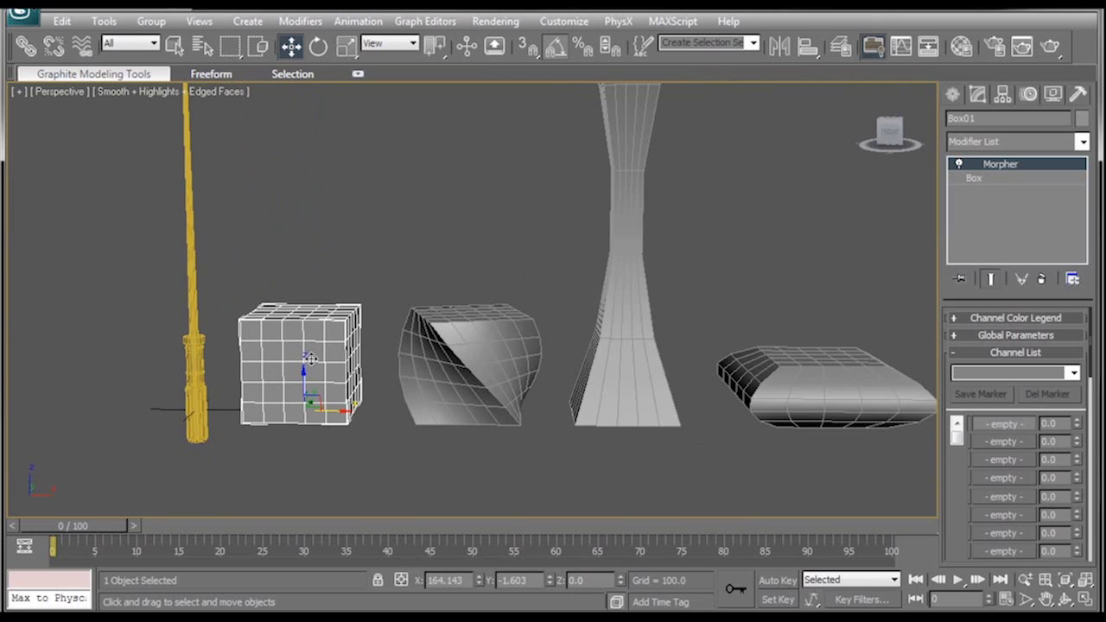
pyautogui.moveTo(1086, 422); pyautogui.dragTo(955, 62)
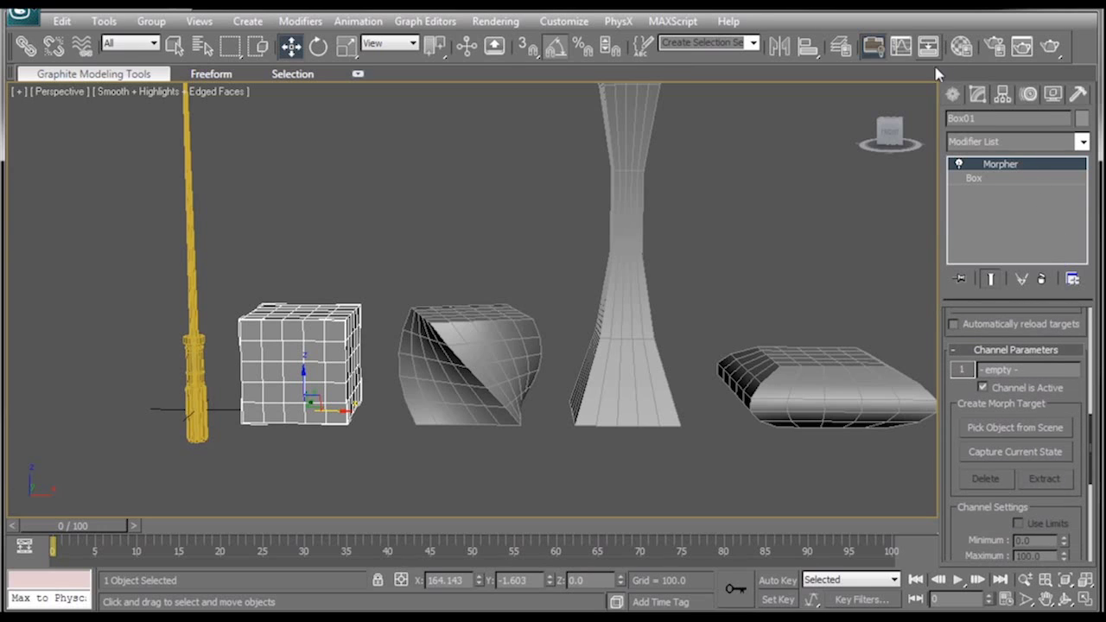
pyautogui.click(1004, 432)
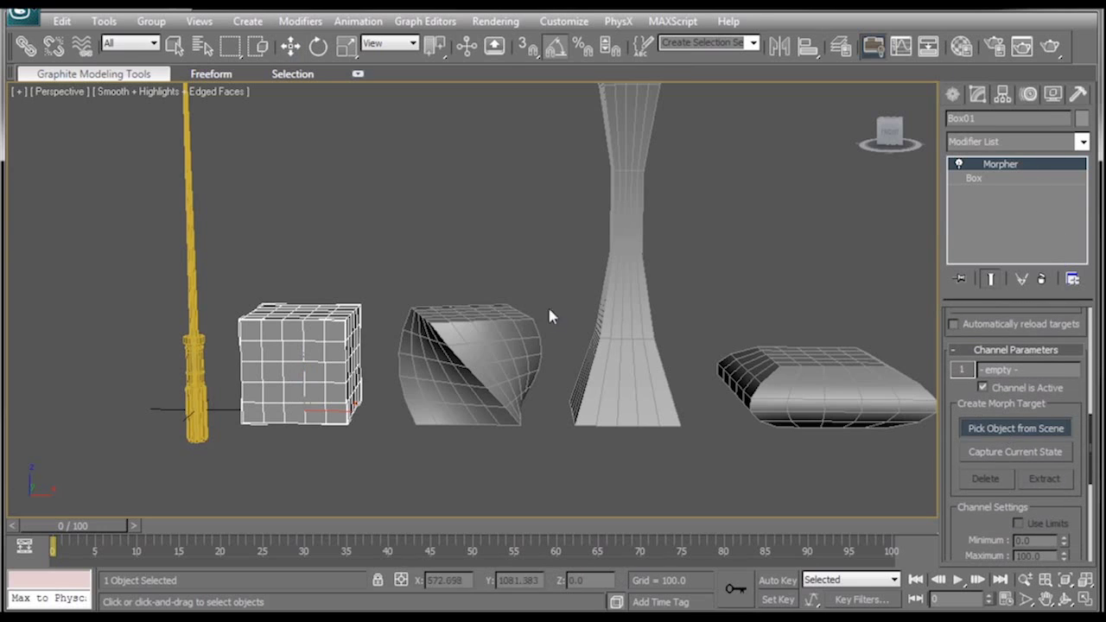
pyautogui.click(492, 349)
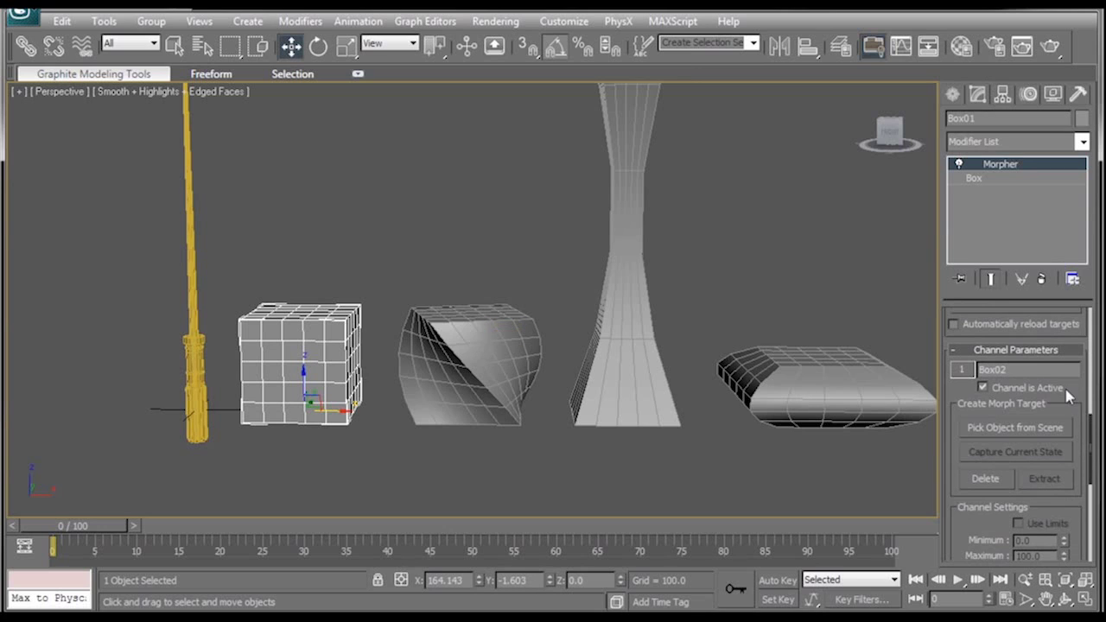
# Assign the tall stretched box as the morph target of the second Morpher channel.
pyautogui.scroll(5, 1070, 387)
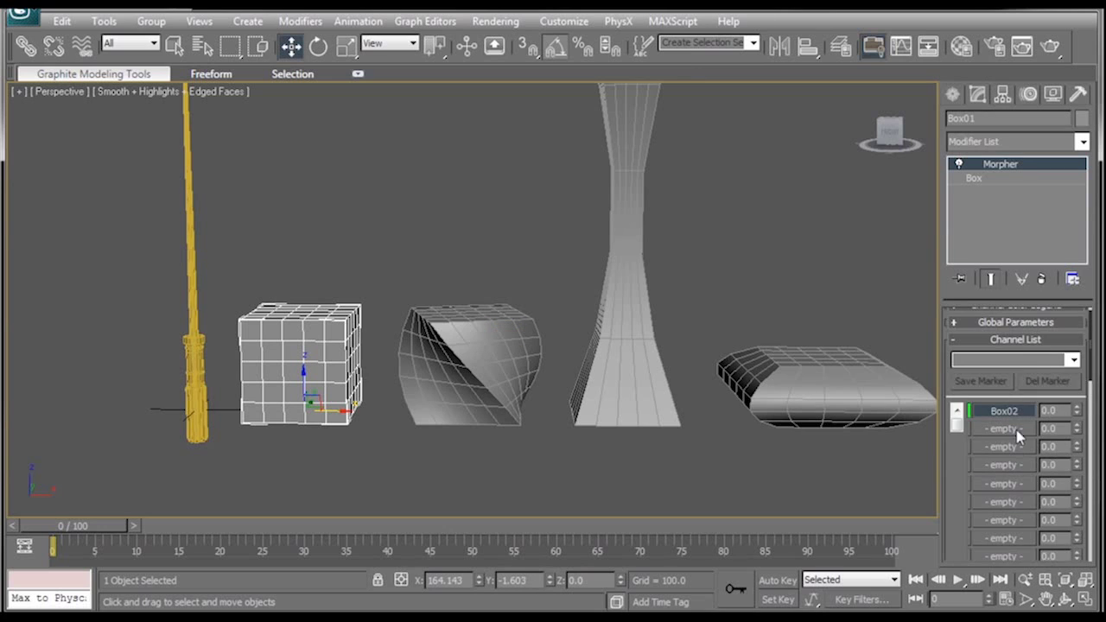
pyautogui.click(1016, 430)
pyautogui.scroll(1, 1004, 443)
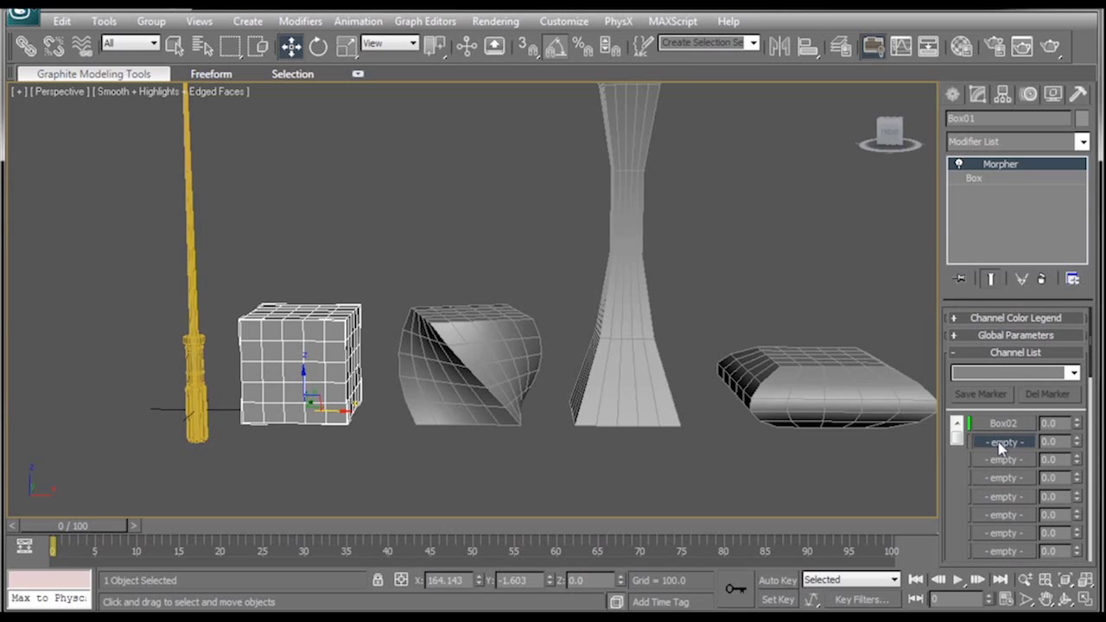
pyautogui.rightClick(1001, 445)
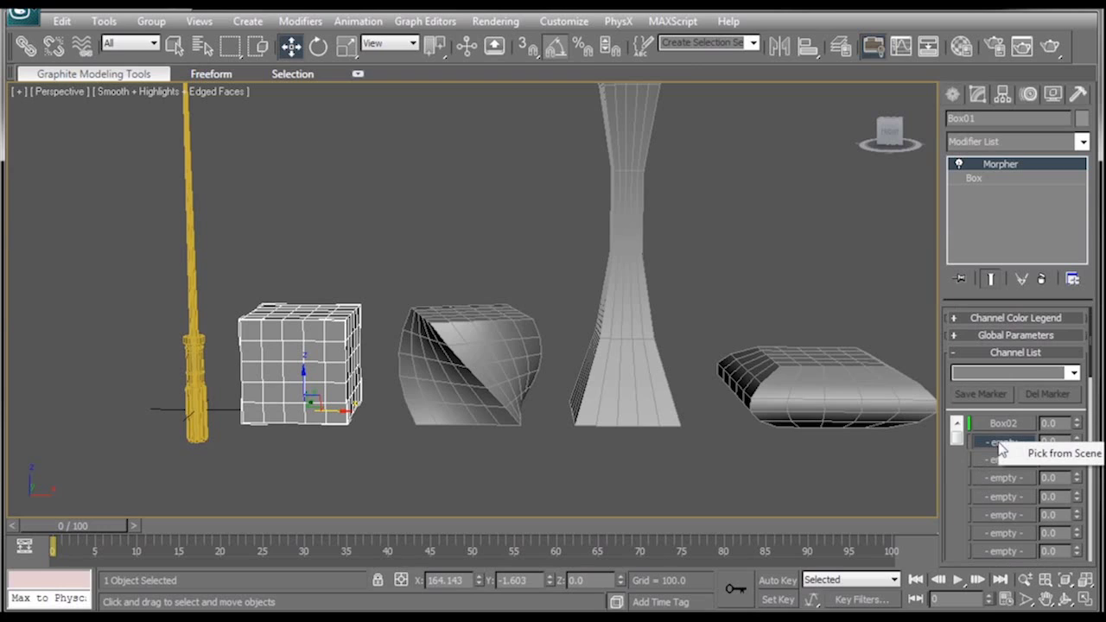
pyautogui.click(1032, 457)
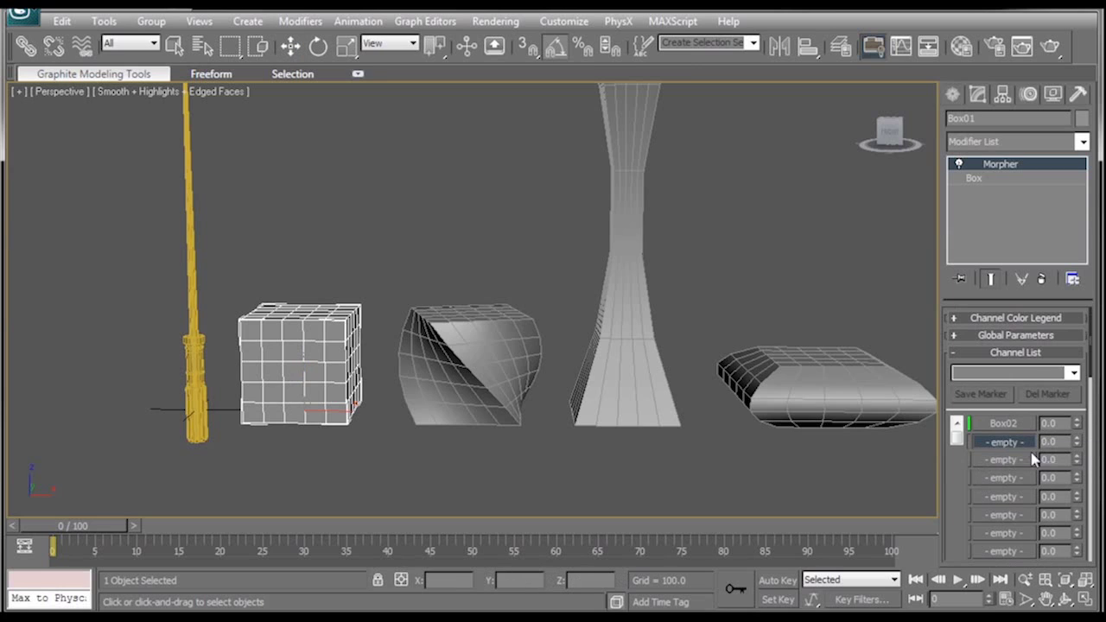
pyautogui.click(622, 278)
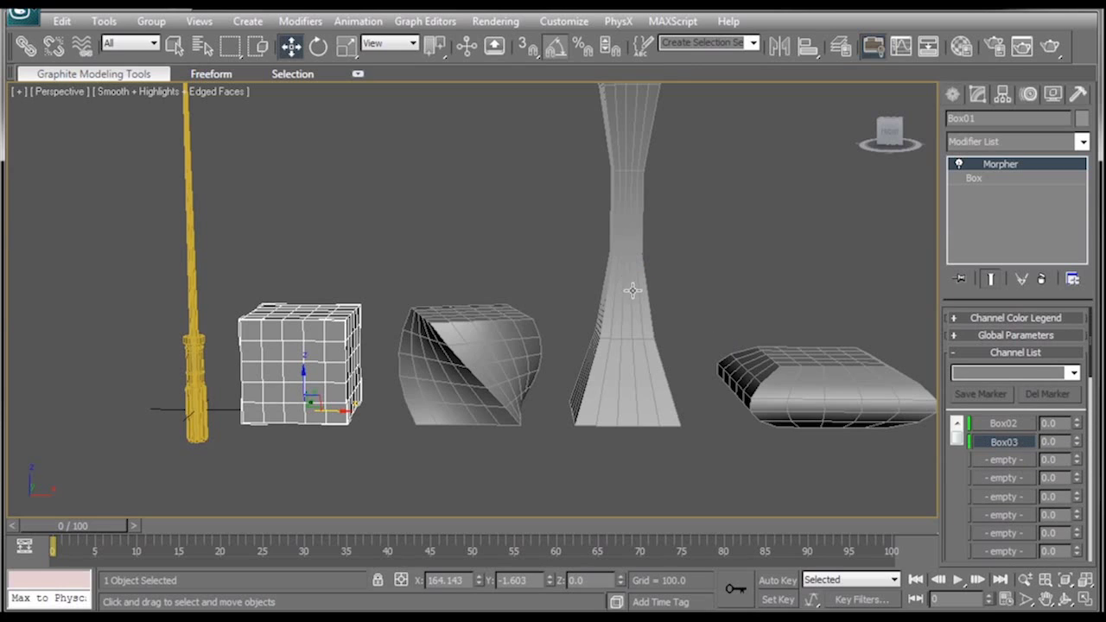
# Assign the flattened box as the morph target of the third Morpher channel.
pyautogui.rightClick(1009, 461)
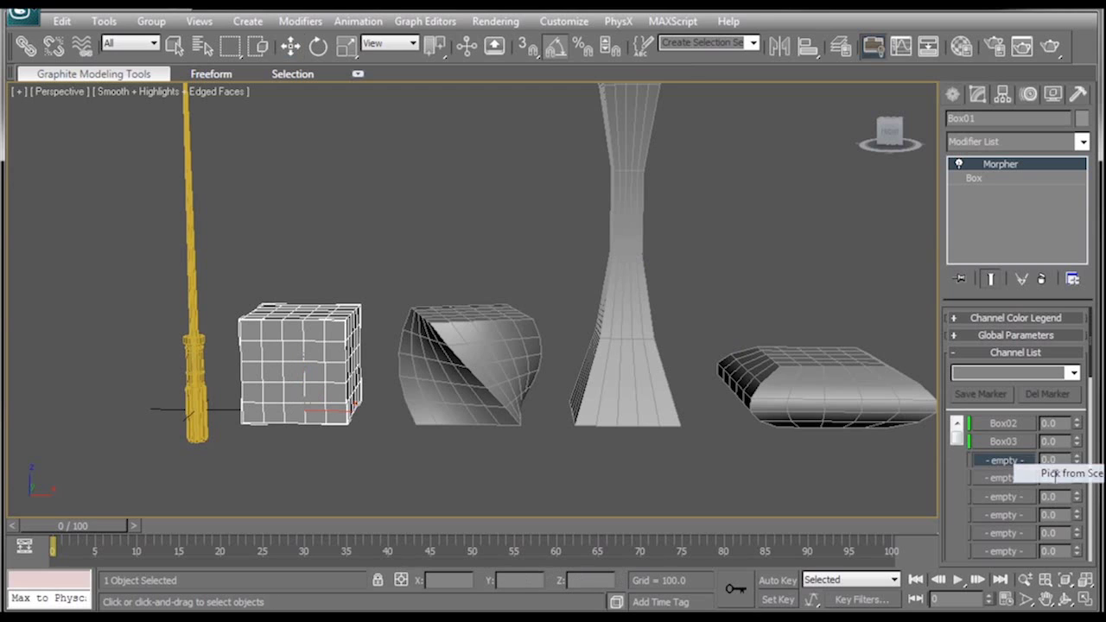
pyautogui.click(1058, 474)
pyautogui.click(825, 379)
# Try out the Box02 morph channel on the original box, then set the Box03 channel to 100.
pyautogui.keyDown('alt'); pyautogui.moveTo(802, 387); pyautogui.dragTo(732, 358, button='middle'); pyautogui.keyUp('alt')
pyautogui.scroll(-3, 717, 356)
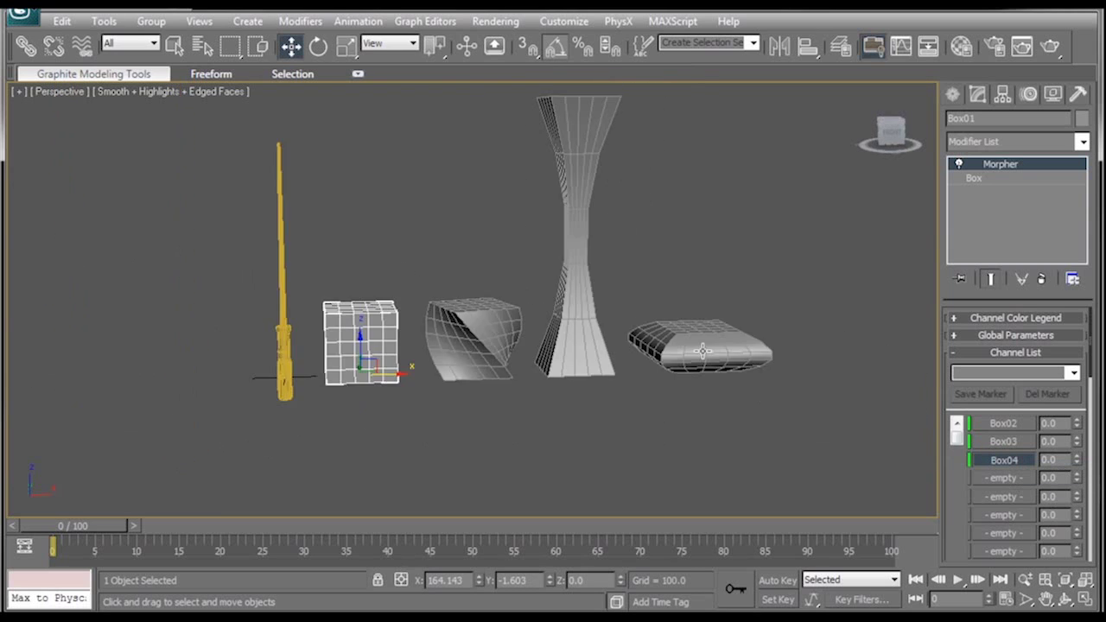
pyautogui.scroll(5, 699, 377)
pyautogui.moveTo(553, 402); pyautogui.dragTo(648, 399, button='middle')
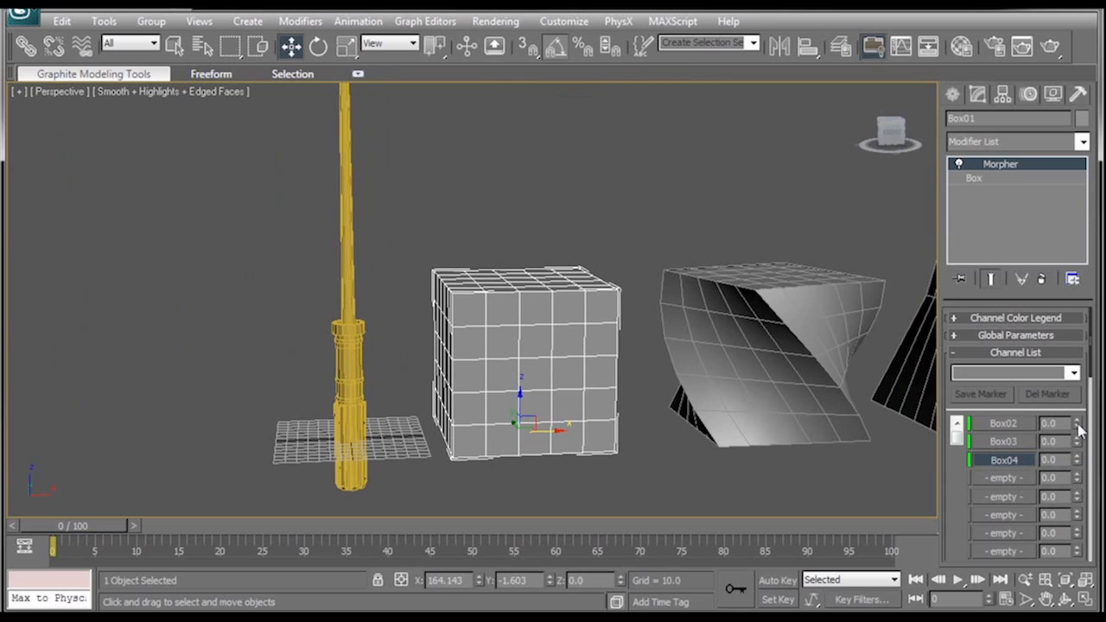
pyautogui.moveTo(1077, 420); pyautogui.dragTo(1088, 319)
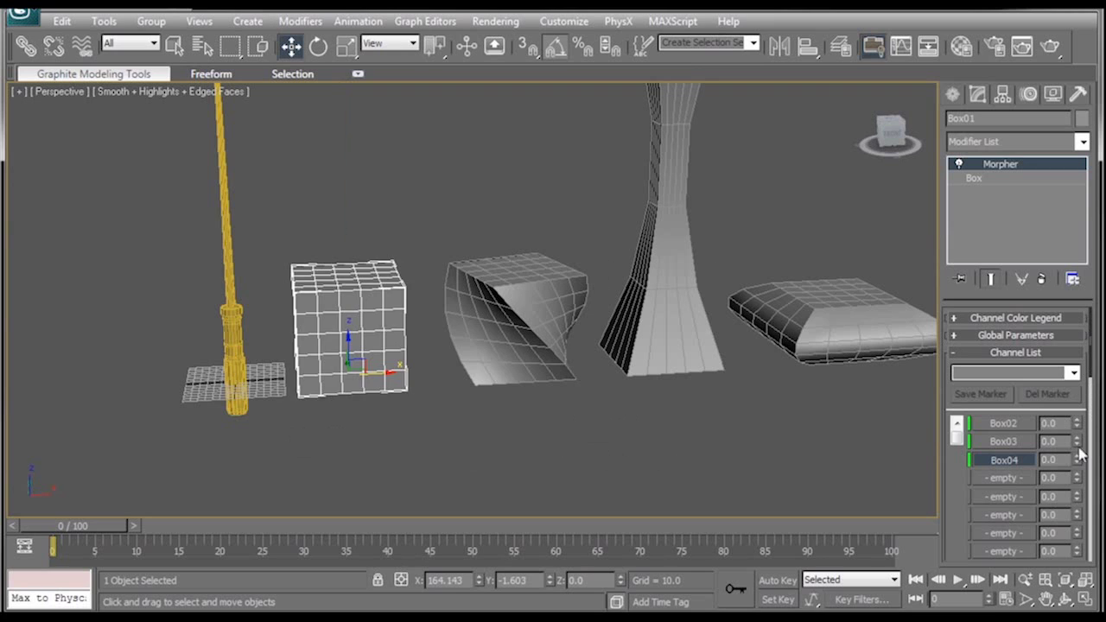
pyautogui.moveTo(1077, 444); pyautogui.dragTo(1076, 407)
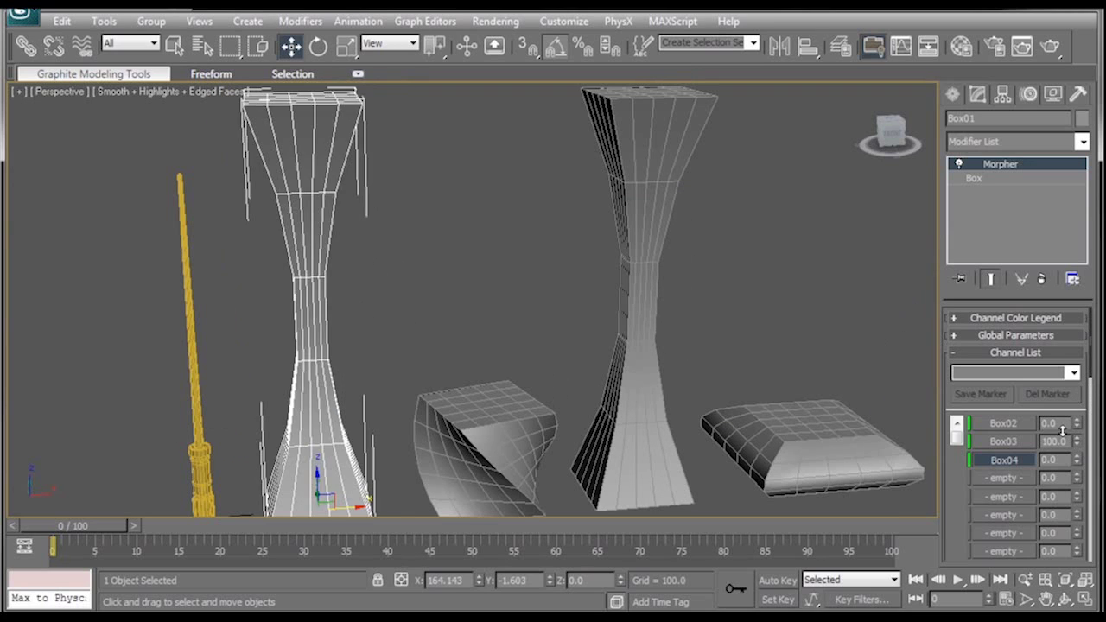
# Try out the Box04 and Box03 morph channels on the original box, finishing with Box03 at 100.
pyautogui.moveTo(1063, 430); pyautogui.dragTo(1062, 535)
pyautogui.moveTo(1077, 461); pyautogui.dragTo(1058, 347)
pyautogui.rightClick(1076, 459)
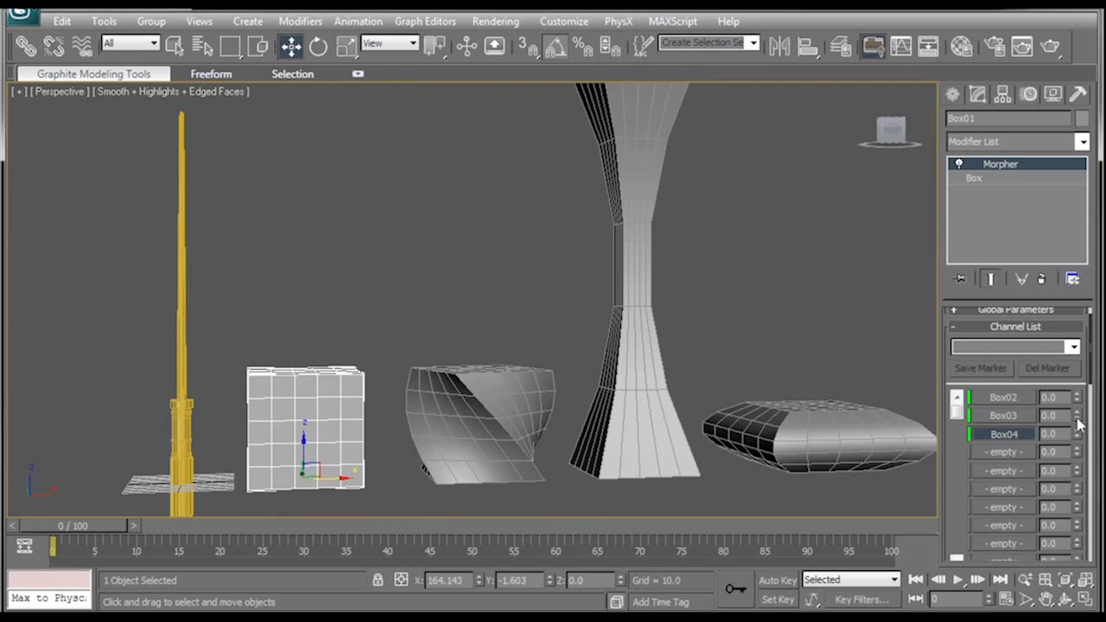
pyautogui.moveTo(1076, 416); pyautogui.dragTo(1077, 381)
pyautogui.moveTo(702, 299); pyautogui.dragTo(682, 348, button='middle')
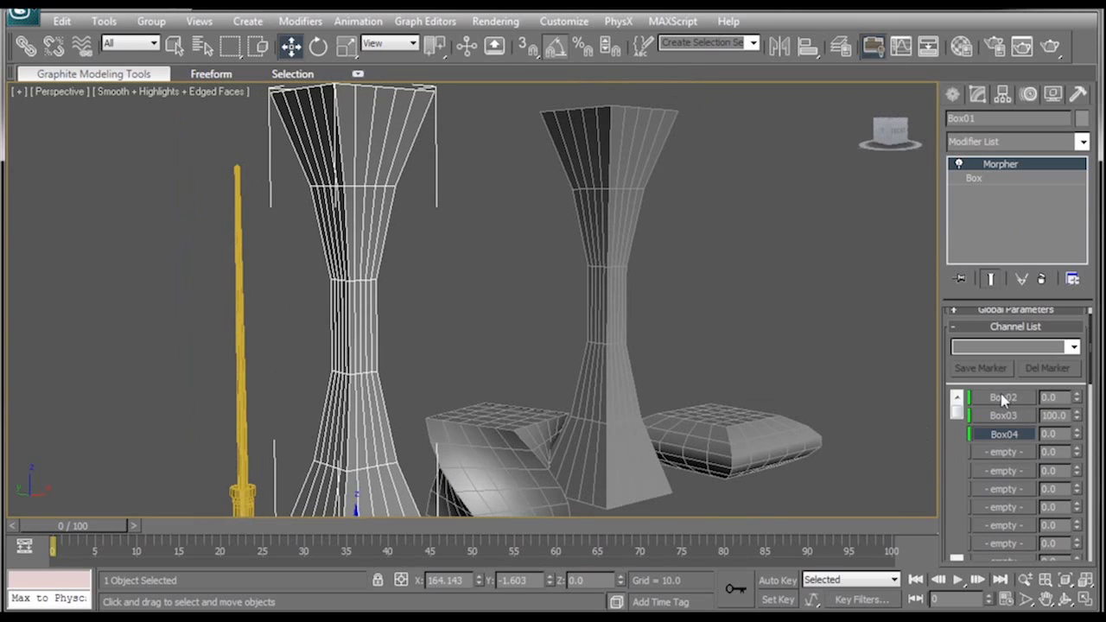
pyautogui.moveTo(1077, 436)
pyautogui.mouseDown()
pyautogui.moveTo(1077, 393)
pyautogui.moveTo(1076, 441)
pyautogui.mouseUp()
# Delete the original box and its three deformed copies from the scene.
pyautogui.moveTo(817, 322); pyautogui.dragTo(329, 457)
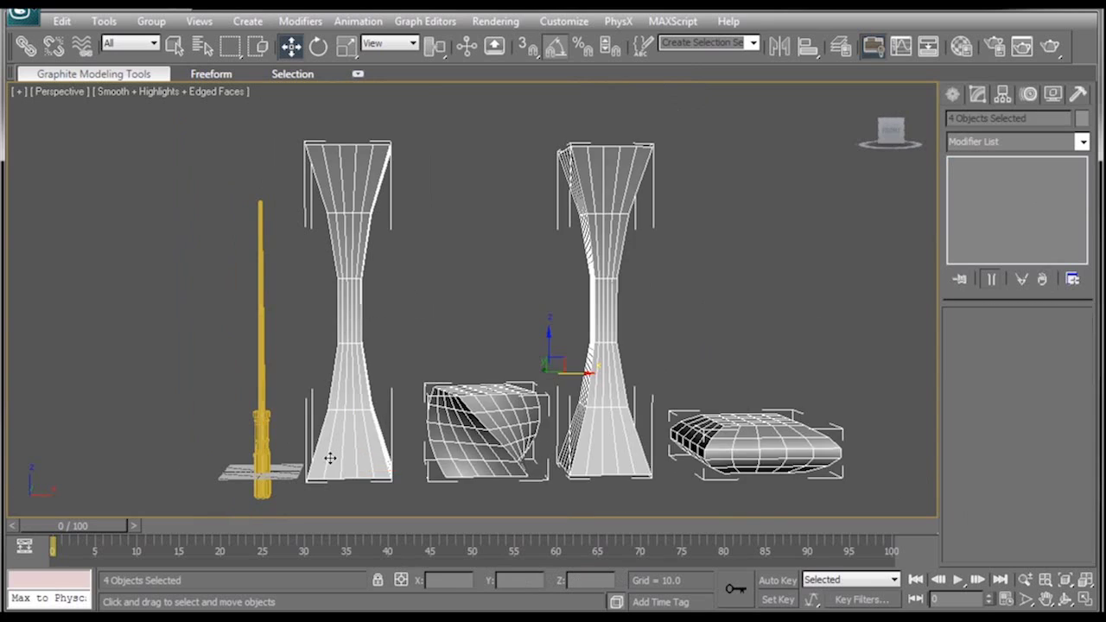
pyautogui.press('Delete')
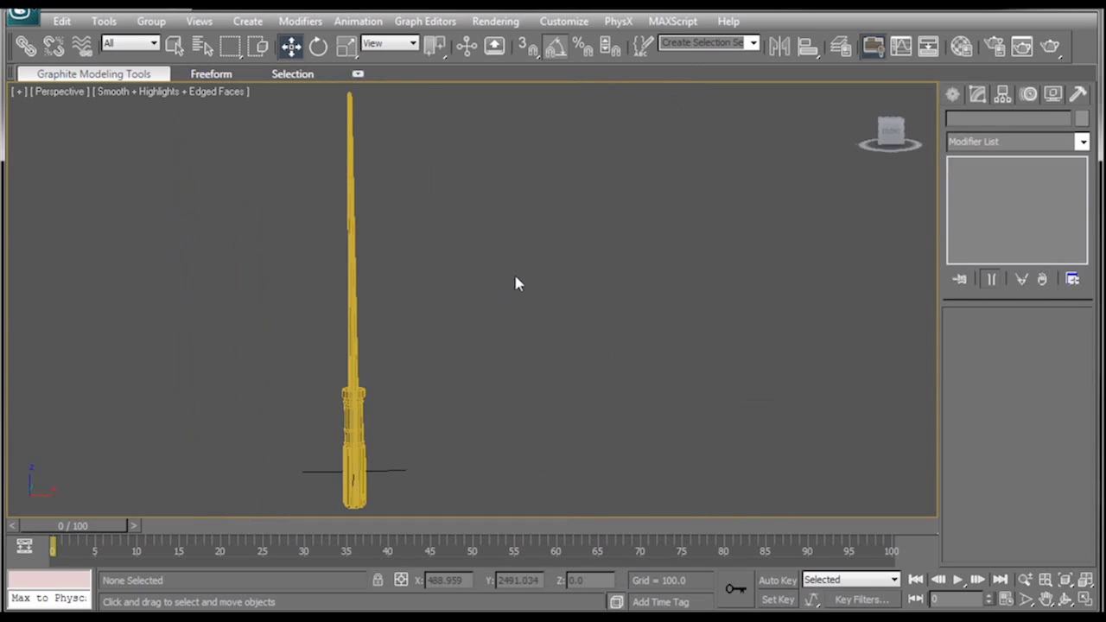
# Make one copy of the Life Saver object, moved about 126 units along X, and name it Off.
pyautogui.moveTo(514, 278); pyautogui.dragTo(260, 370)
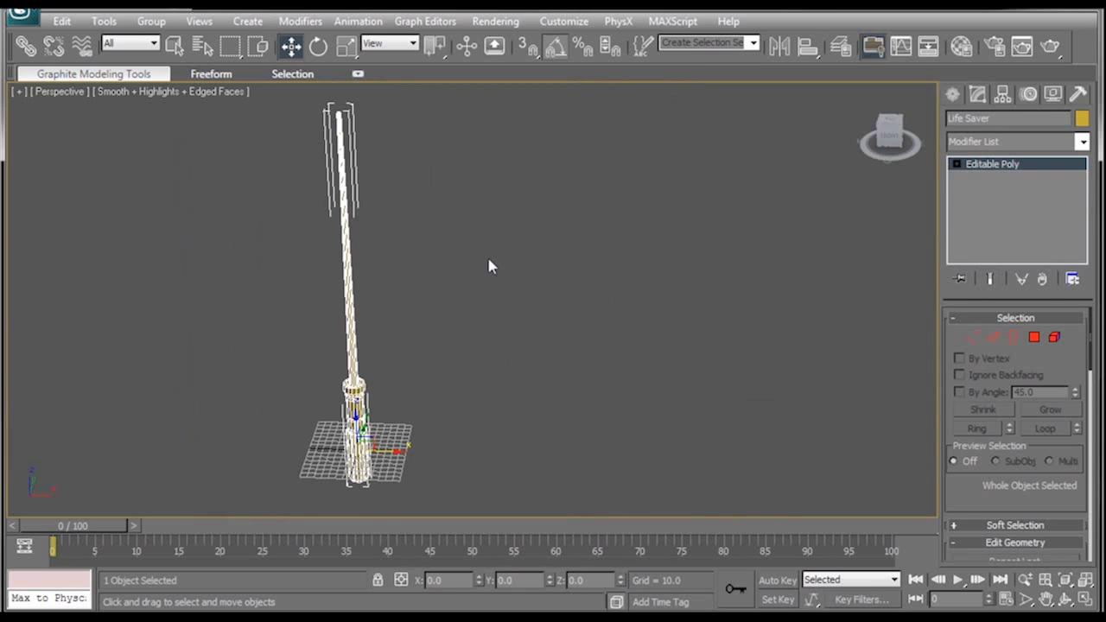
pyautogui.keyDown('alt'); pyautogui.moveTo(488, 266); pyautogui.dragTo(514, 223, button='middle'); pyautogui.keyUp('alt')
pyautogui.moveTo(409, 449); pyautogui.dragTo(405, 465, button='middle')
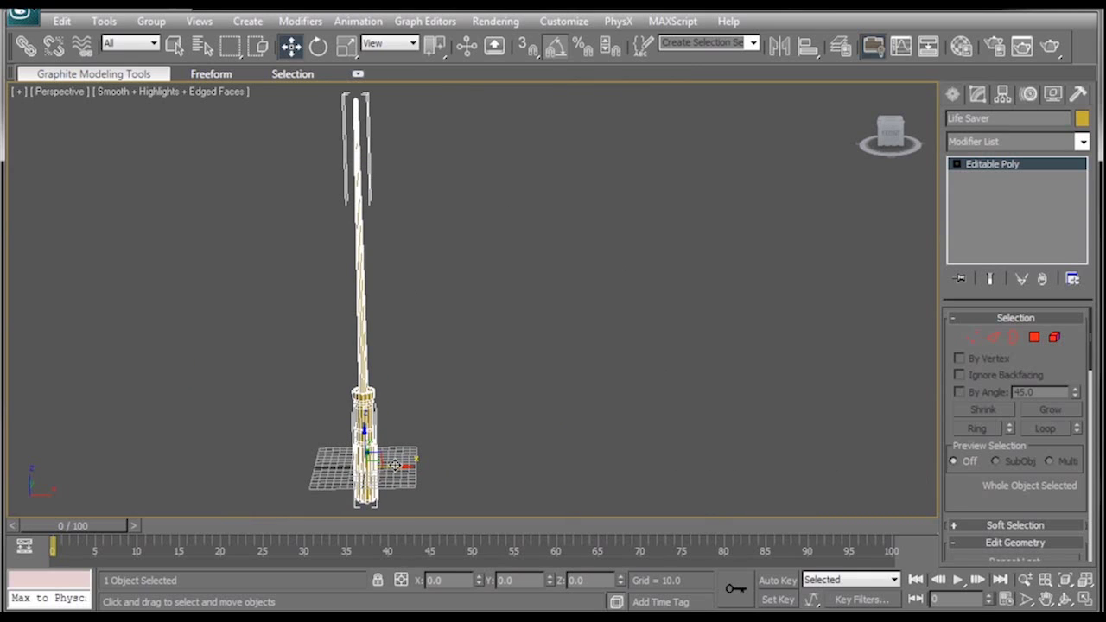
pyautogui.keyDown('shift'); pyautogui.moveTo(396, 466); pyautogui.dragTo(493, 465); pyautogui.keyUp('shift')
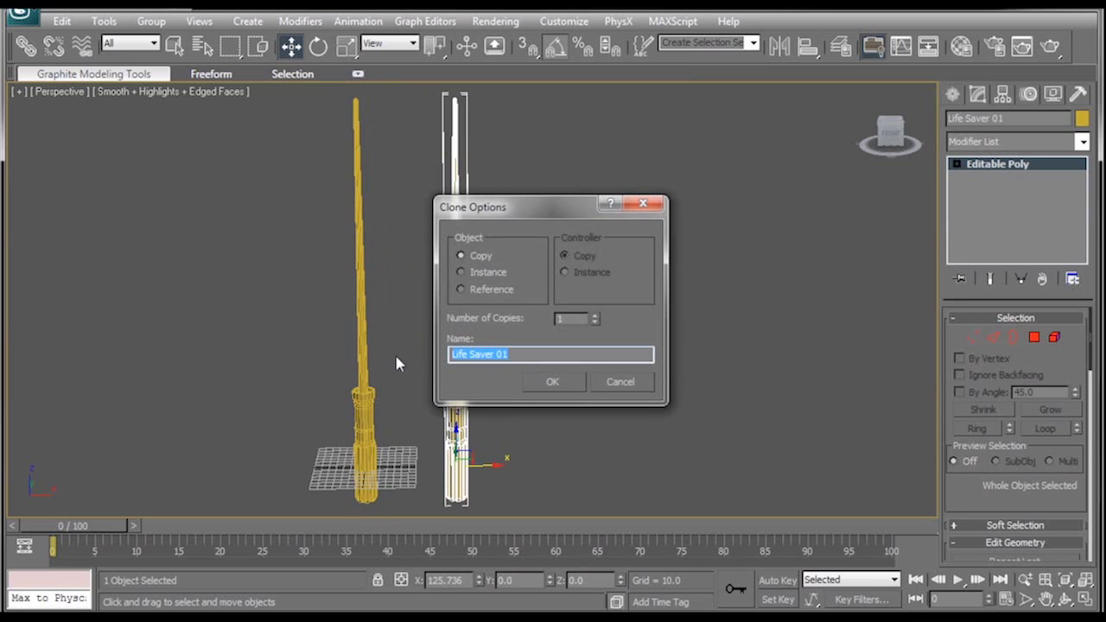
pyautogui.write('Off')
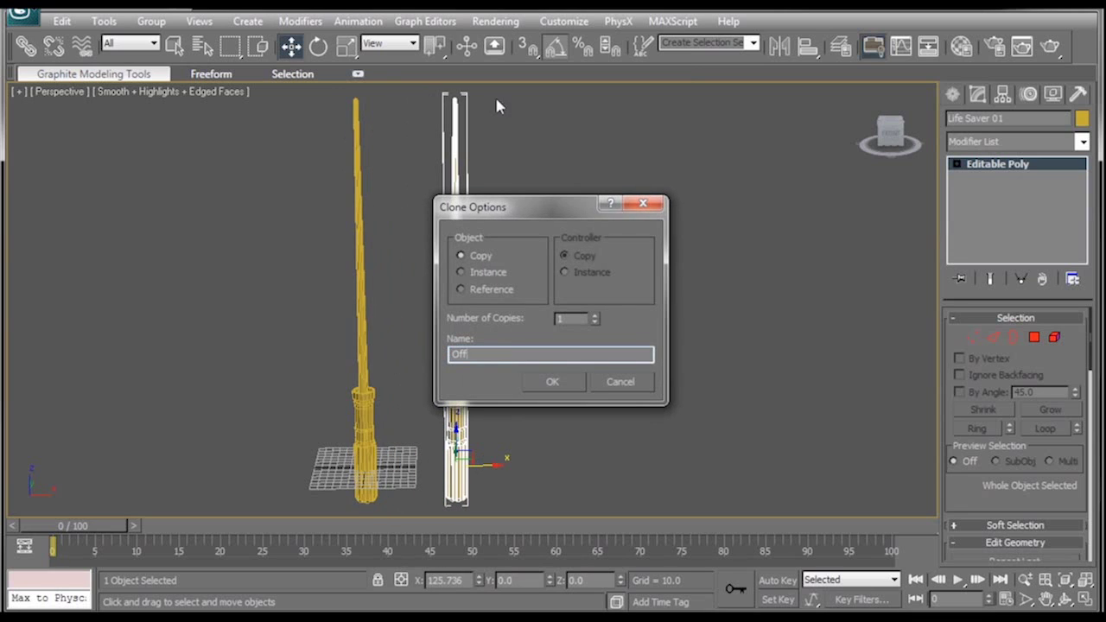
pyautogui.click(554, 382)
# Move the blade tip vertices of the Off copy straight down inside the handle, to a Z of about 109.
pyautogui.click(972, 338)
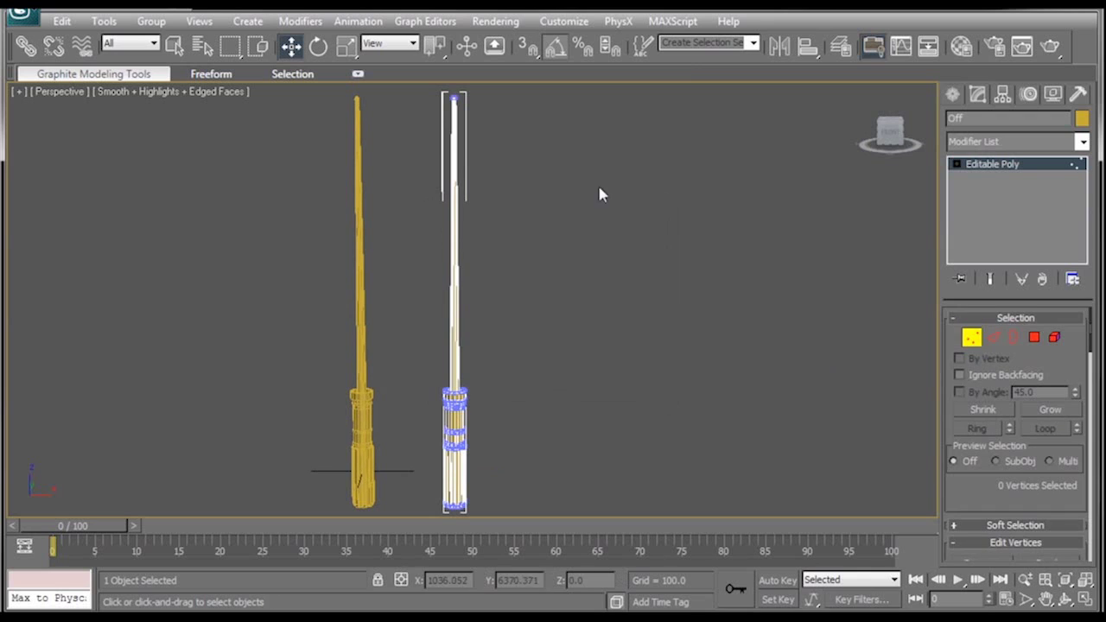
pyautogui.moveTo(503, 143); pyautogui.dragTo(420, 85)
pyautogui.keyDown('alt'); pyautogui.moveTo(545, 153); pyautogui.dragTo(588, 241, button='middle'); pyautogui.keyUp('alt')
pyautogui.moveTo(500, 149); pyautogui.dragTo(489, 420)
pyautogui.press('z')
pyautogui.scroll(-5, 528, 205)
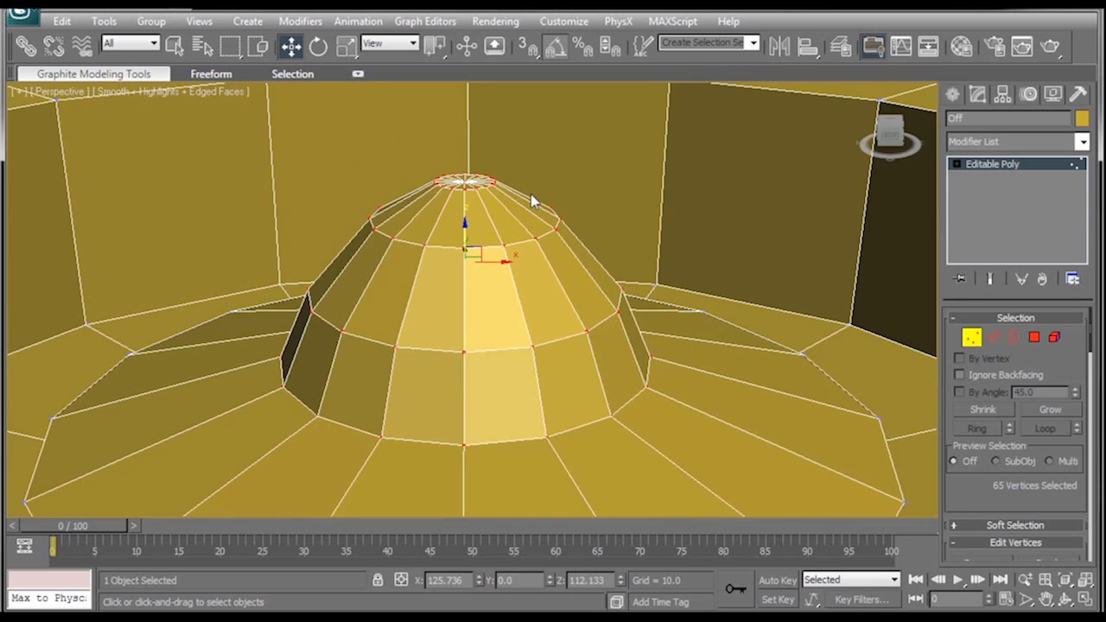
pyautogui.moveTo(469, 250); pyautogui.dragTo(469, 343)
pyautogui.keyDown('alt'); pyautogui.moveTo(518, 331); pyautogui.dragTo(522, 179, button='middle'); pyautogui.keyUp('alt')
pyautogui.scroll(-3, 523, 307)
pyautogui.scroll(-5, 522, 179)
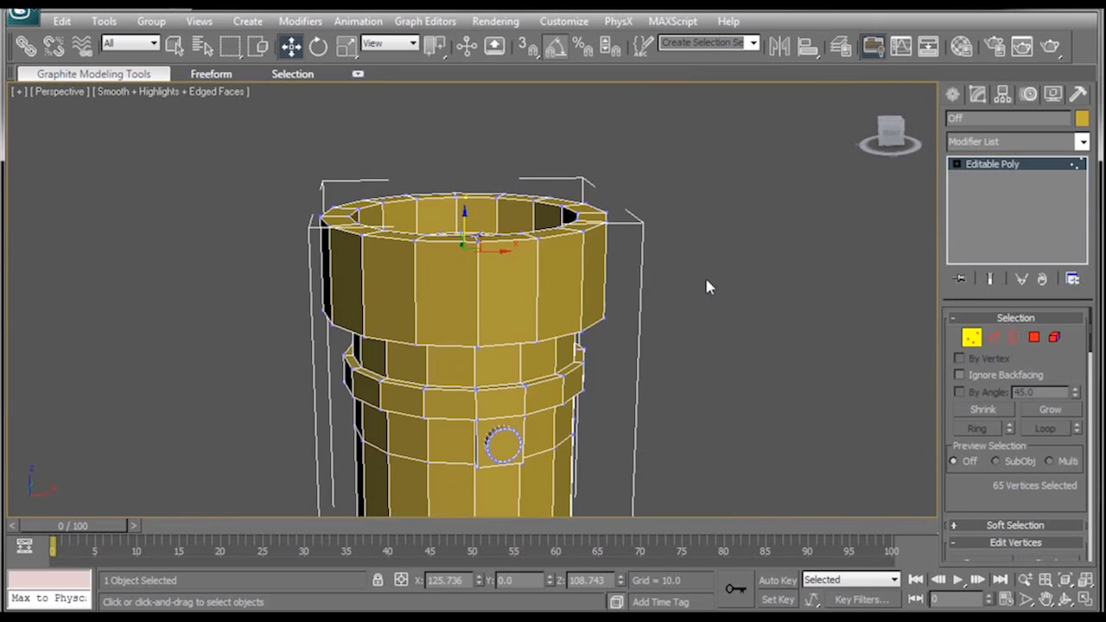
pyautogui.click(974, 337)
# Add a Morpher modifier to the original Life Saver object.
pyautogui.scroll(-2, 688, 235)
pyautogui.scroll(-4, 685, 240)
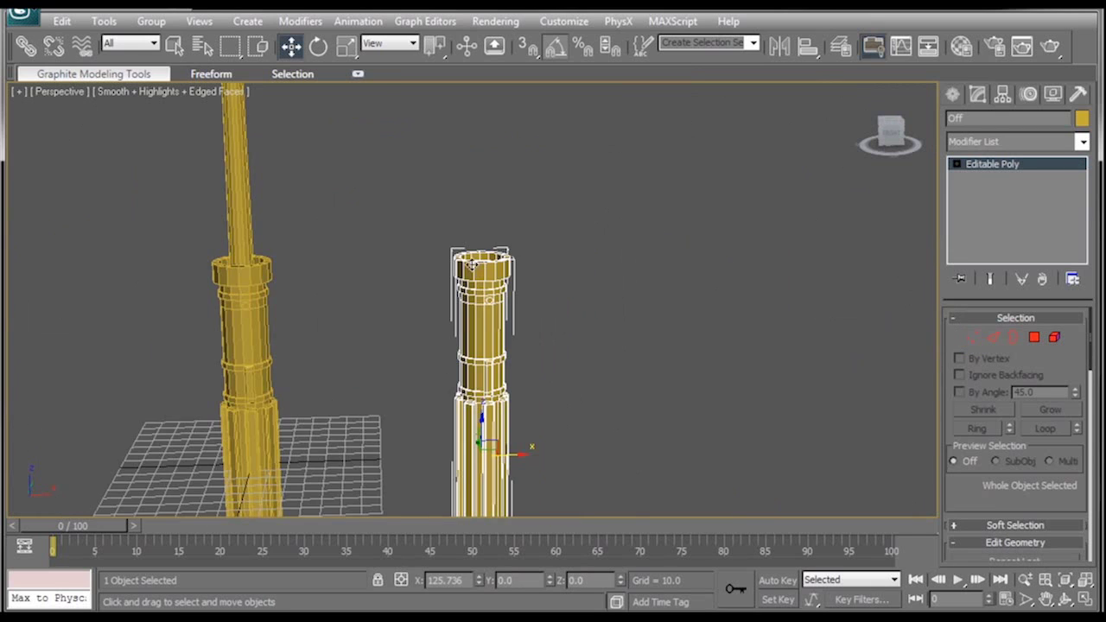
pyautogui.scroll(-4, 467, 259)
pyautogui.click(374, 348)
pyautogui.moveTo(425, 290)
pyautogui.keyDown('alt'); pyautogui.mouseDown(button='middle')
pyautogui.moveTo(431, 264)
pyautogui.moveTo(422, 281)
pyautogui.mouseUp(button='middle'); pyautogui.keyUp('alt')
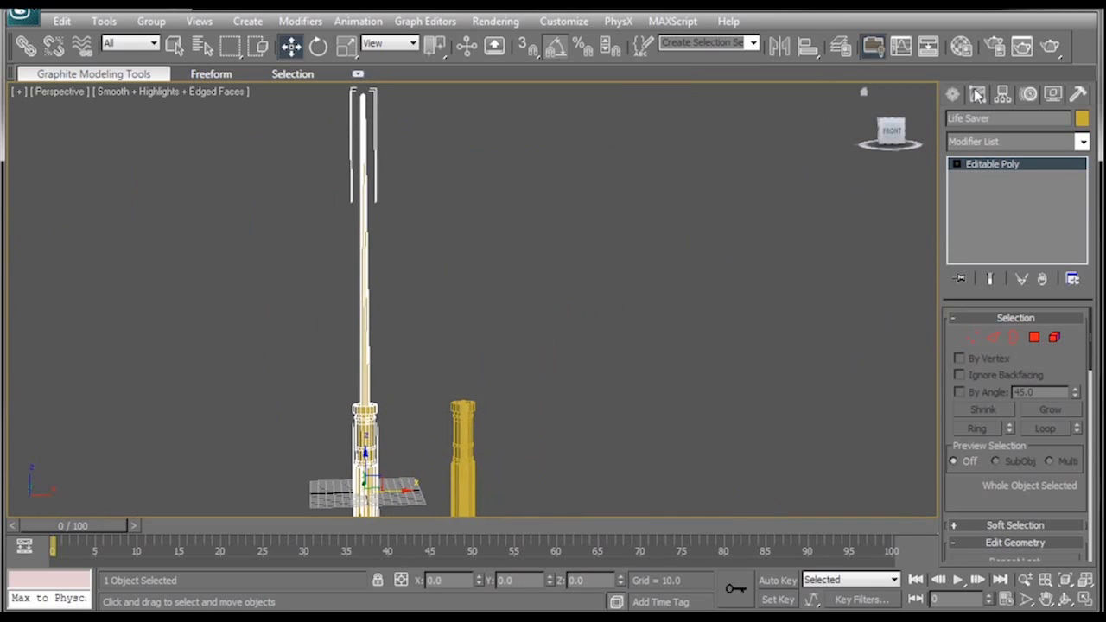
pyautogui.click(1082, 146)
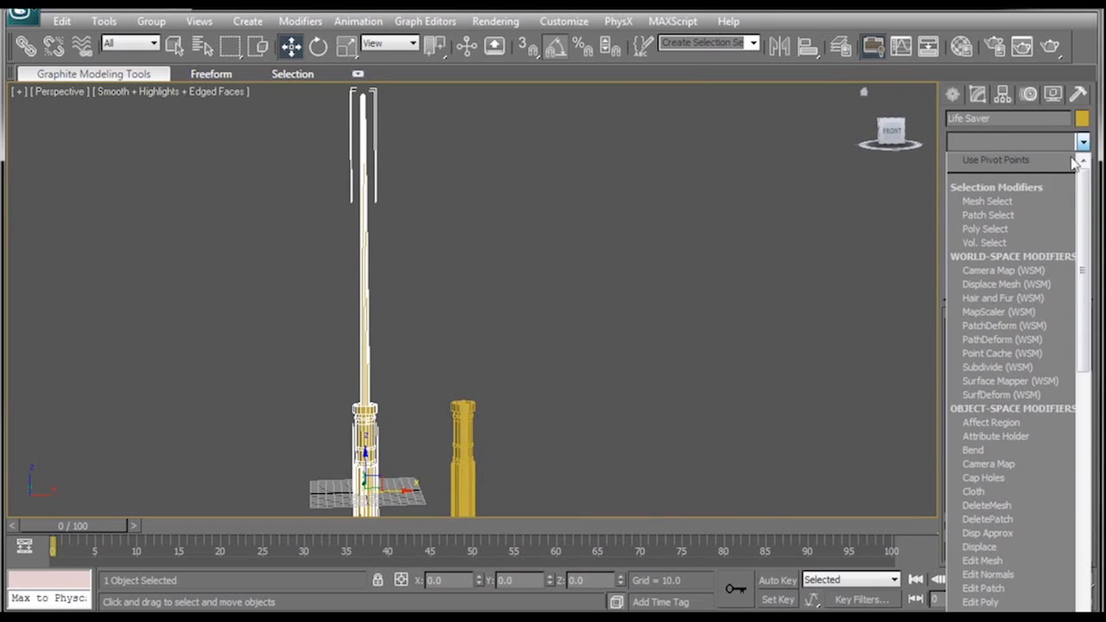
pyautogui.scroll(-6, 1014, 226)
pyautogui.scroll(-4, 1015, 226)
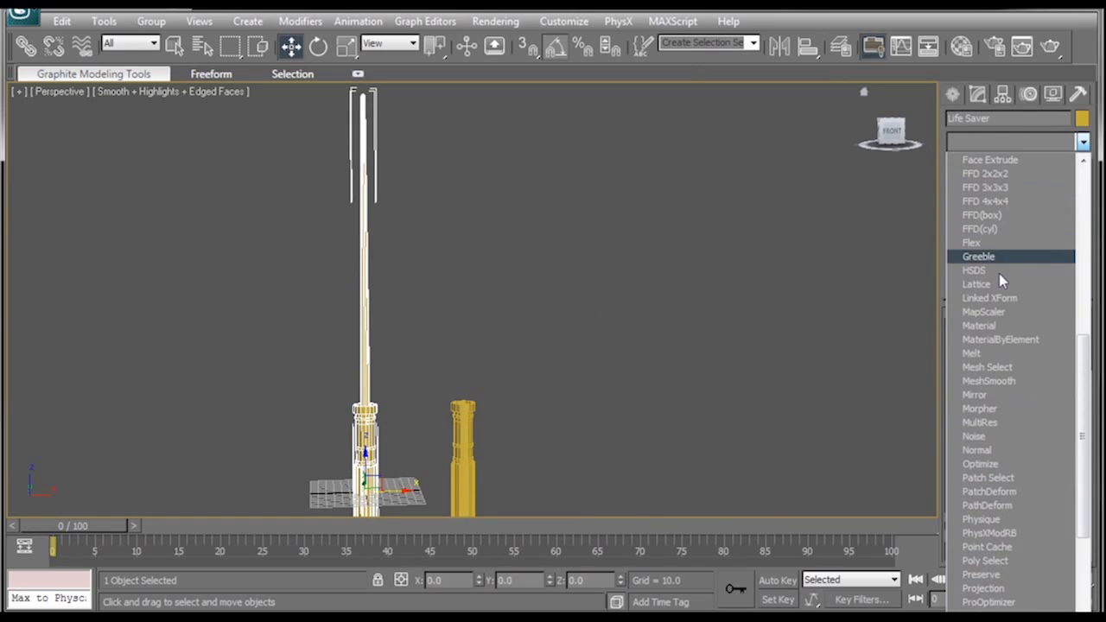
pyautogui.click(988, 411)
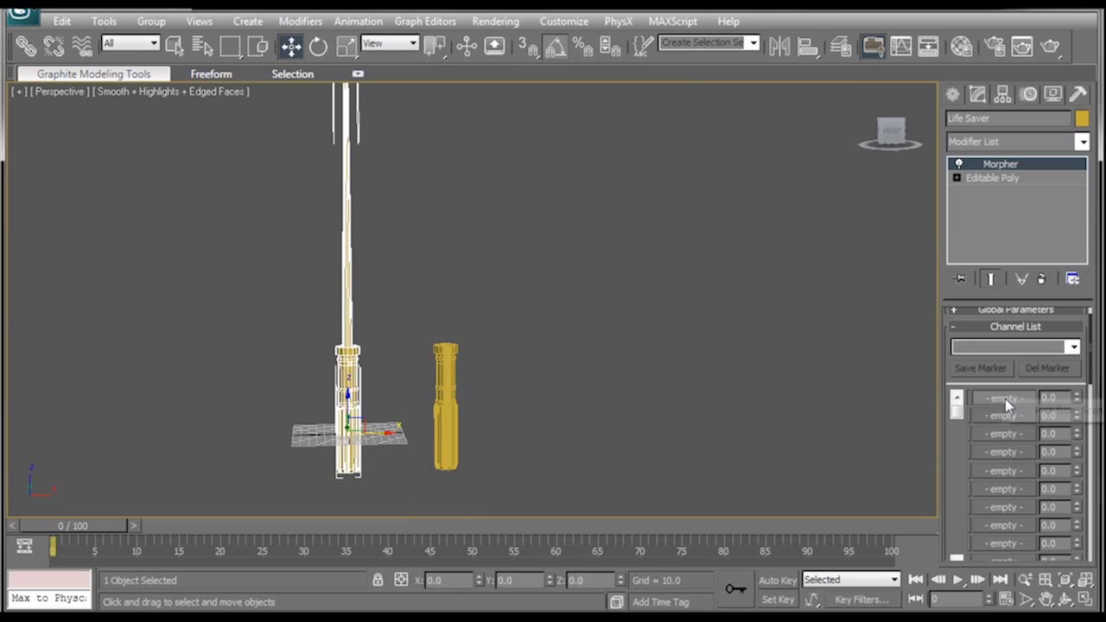
# Assign the Off copy as the first Morpher channel's target on Life Saver and try out the channel's strength.
pyautogui.click(1028, 400)
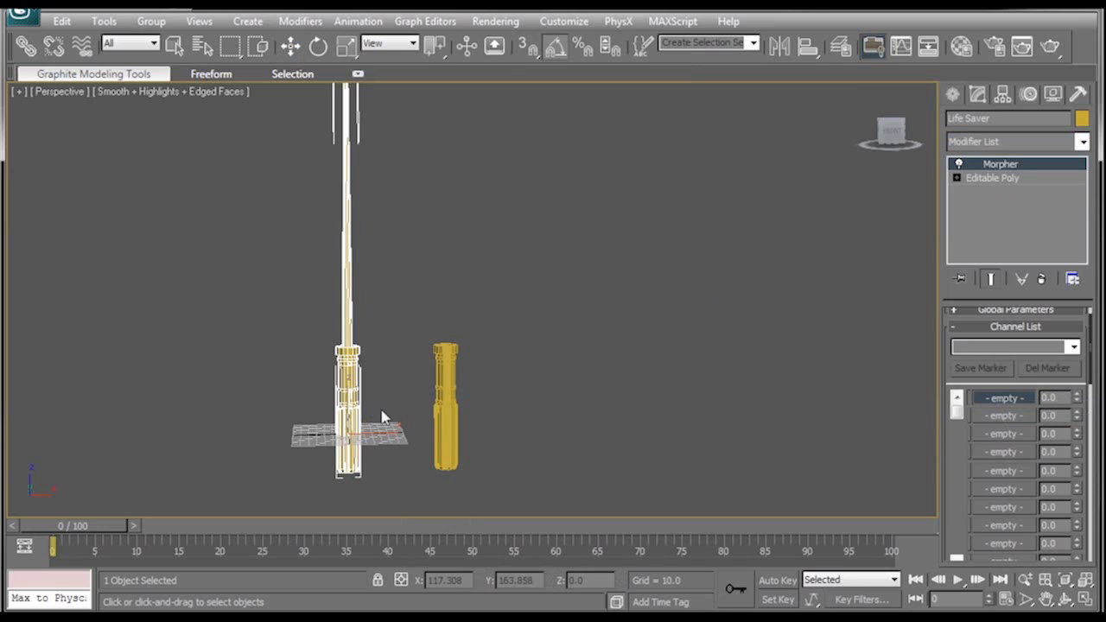
pyautogui.click(446, 389)
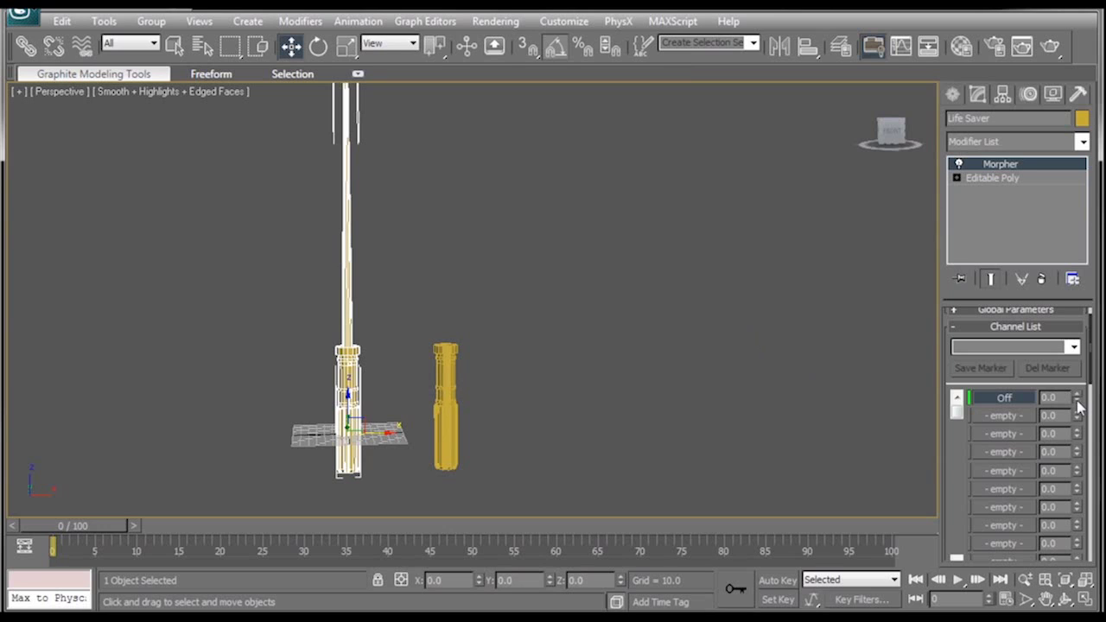
pyautogui.moveTo(1077, 406); pyautogui.dragTo(1044, 390)
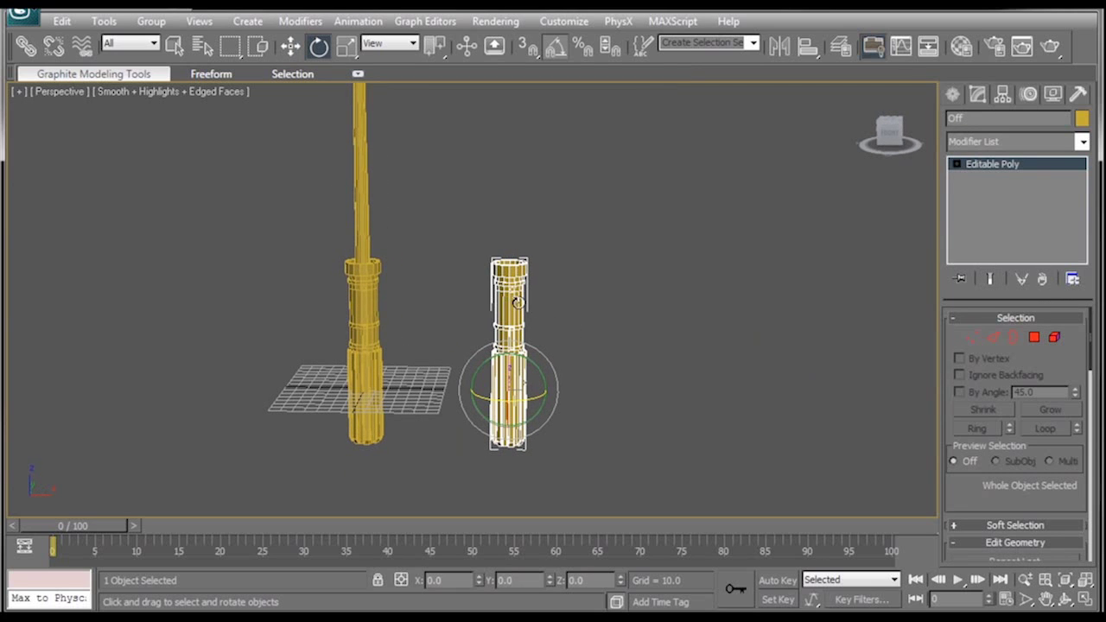
# Hide the Off copy, then unhide all objects in the scene.
pyautogui.rightClick(516, 309)
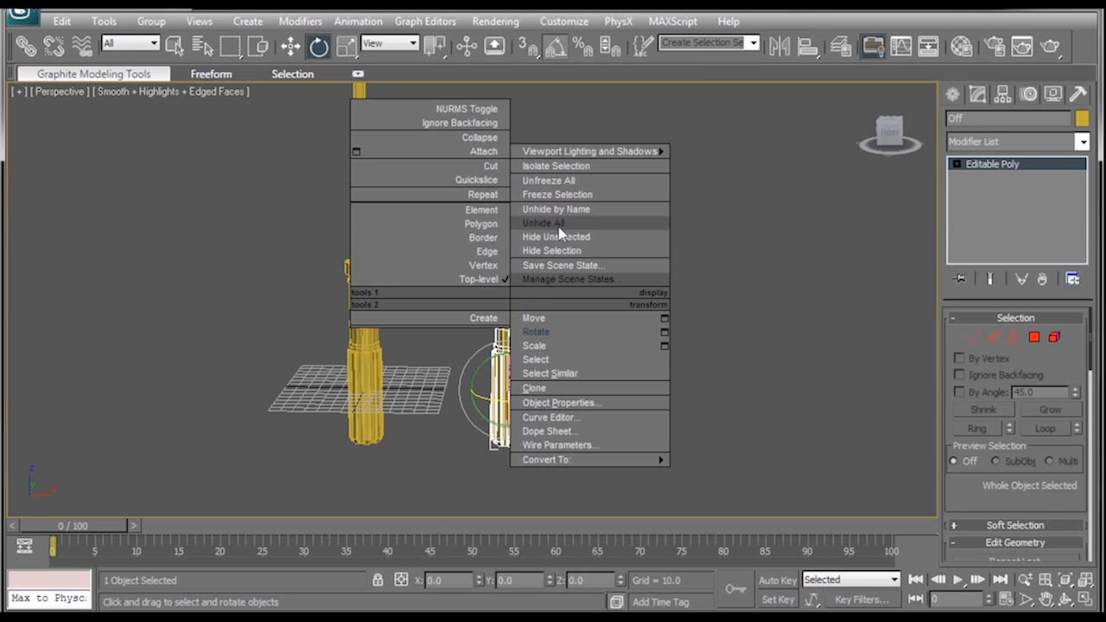
pyautogui.click(553, 251)
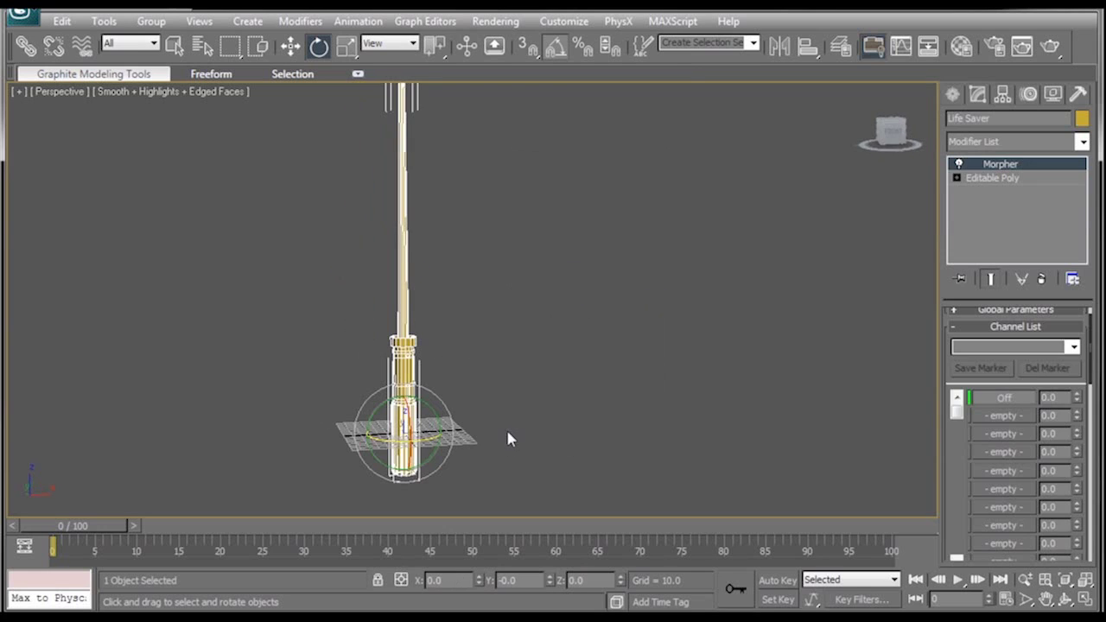
pyautogui.rightClick(512, 435)
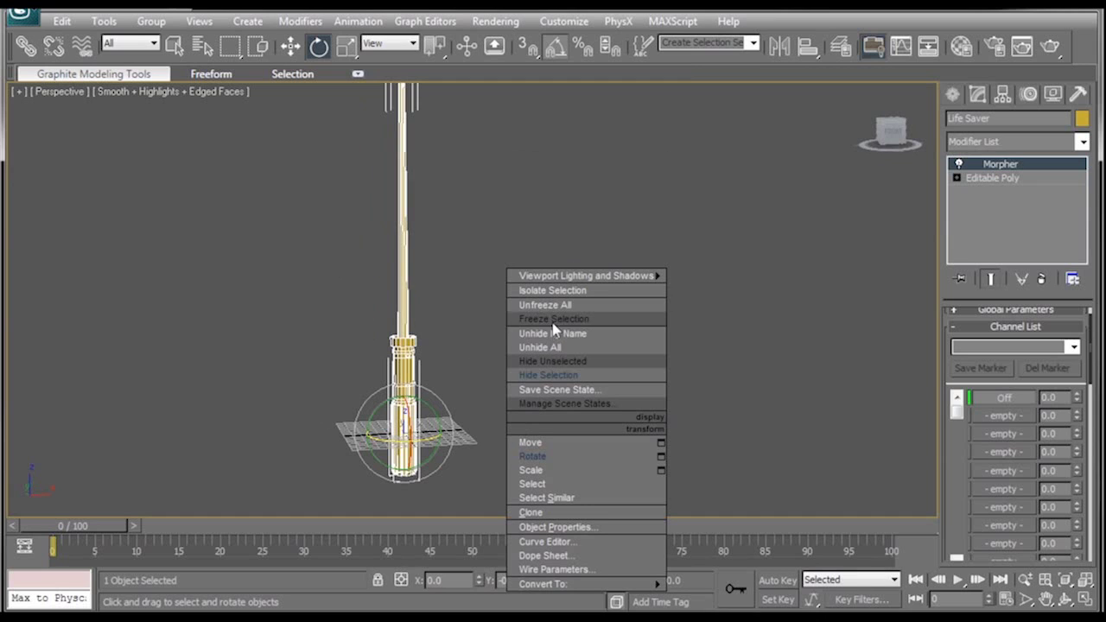
pyautogui.click(562, 346)
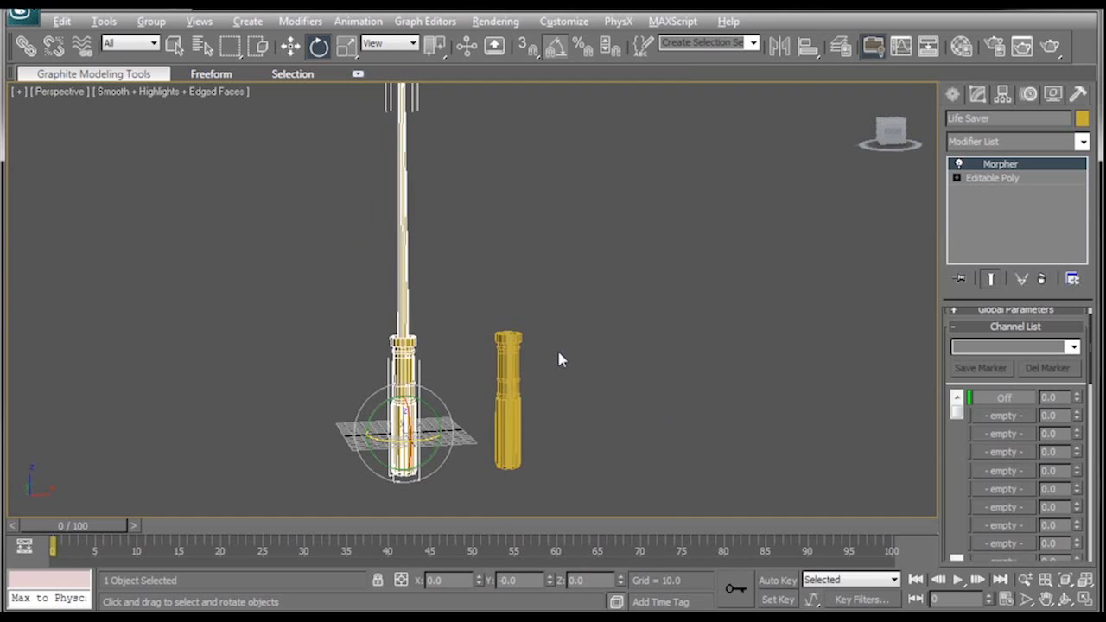
# Delete the Off copy, leaving only the original Life Saver in the scene.
pyautogui.keyDown('alt'); pyautogui.moveTo(558, 357); pyautogui.dragTo(562, 389, button='middle'); pyautogui.keyUp('alt')
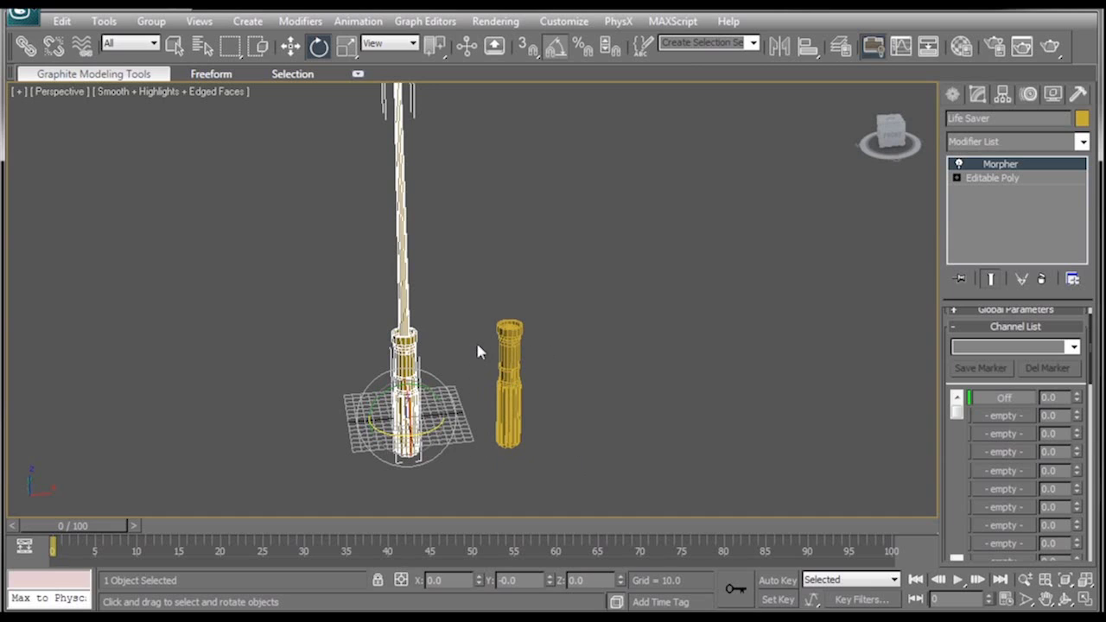
pyautogui.click(510, 380)
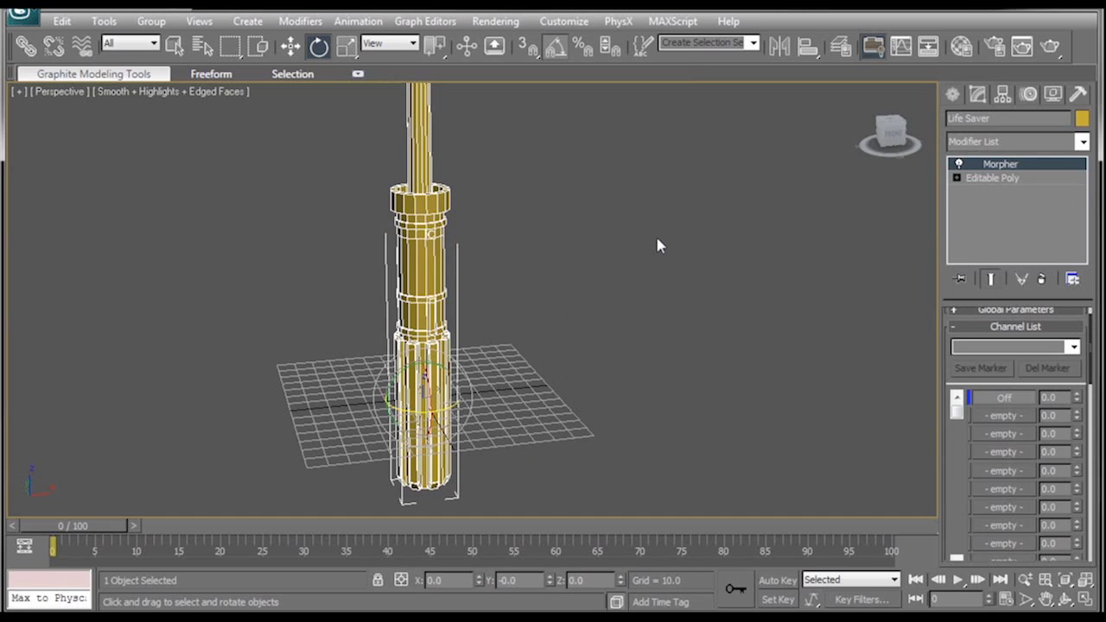
pyautogui.keyDown('alt'); pyautogui.moveTo(657, 240); pyautogui.dragTo(644, 236, button='middle'); pyautogui.keyUp('alt')
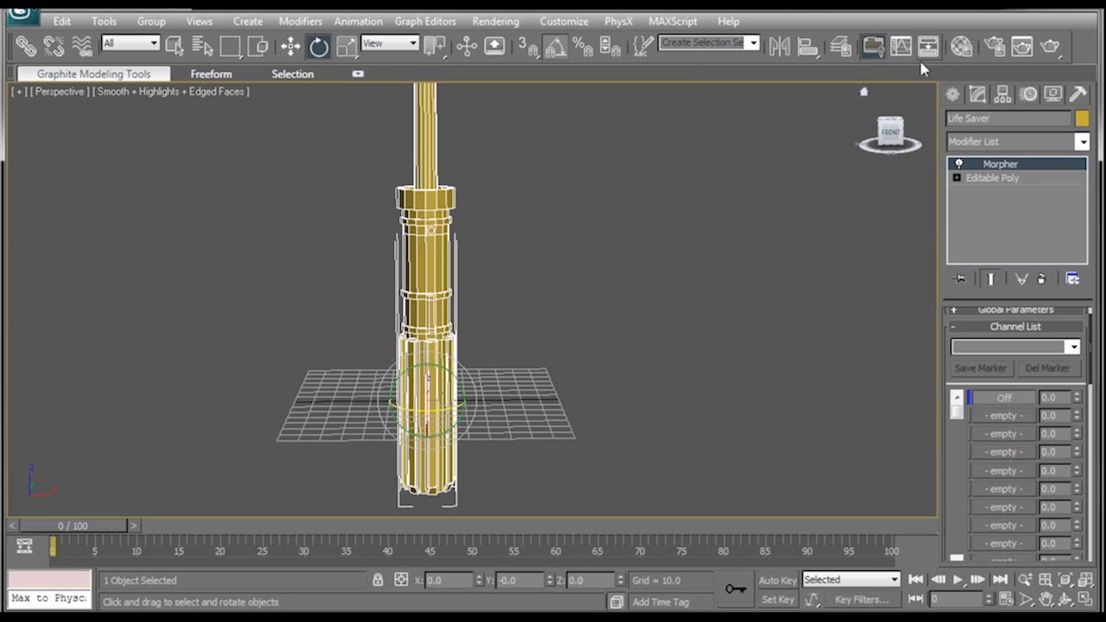
# Set the specular level of the first sample material to 153 and name the material silver.
pyautogui.click(962, 47)
pyautogui.moveTo(222, 24); pyautogui.dragTo(233, 19)
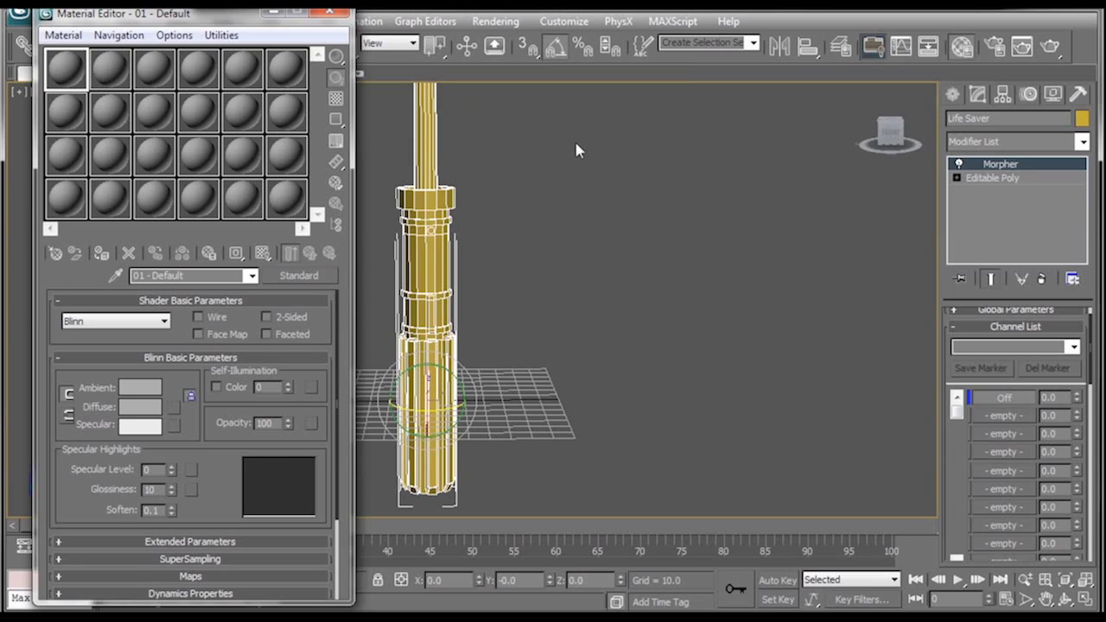
pyautogui.moveTo(242, 10); pyautogui.dragTo(245, 17)
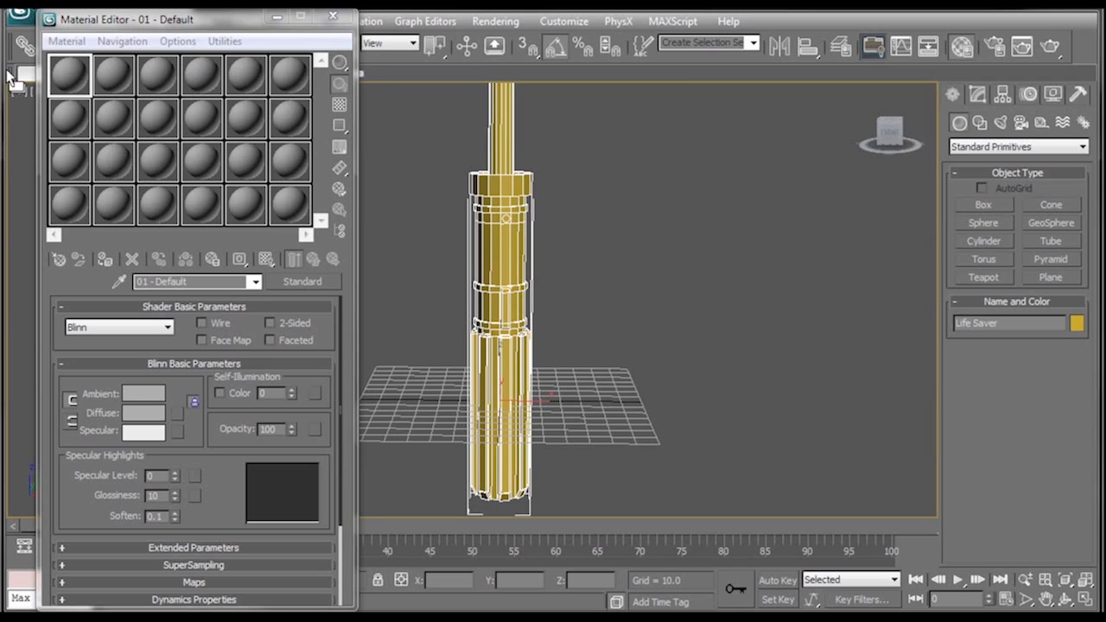
pyautogui.click(73, 81)
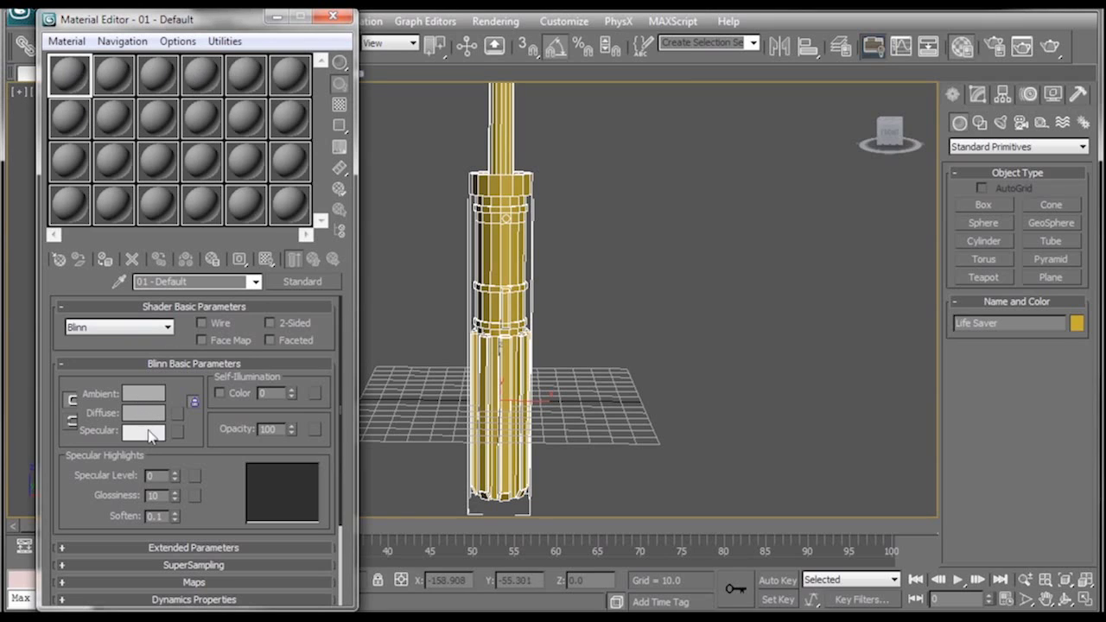
pyautogui.moveTo(173, 478); pyautogui.dragTo(187, 344)
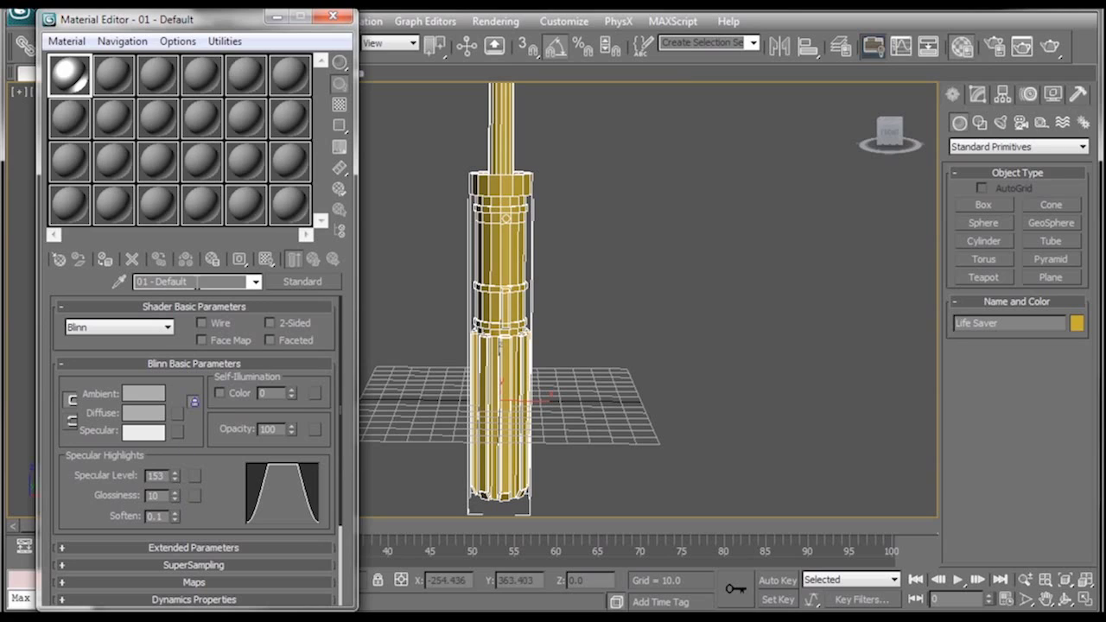
pyautogui.moveTo(197, 281); pyautogui.dragTo(78, 288)
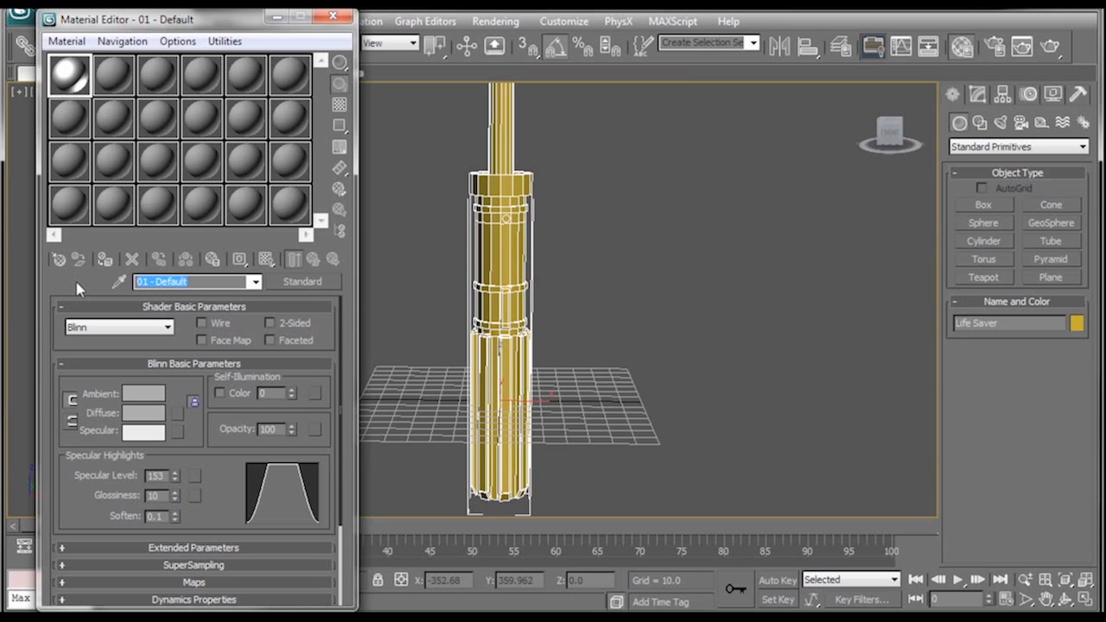
pyautogui.write('silver')
# Name the second sample material Black.
pyautogui.click(114, 73)
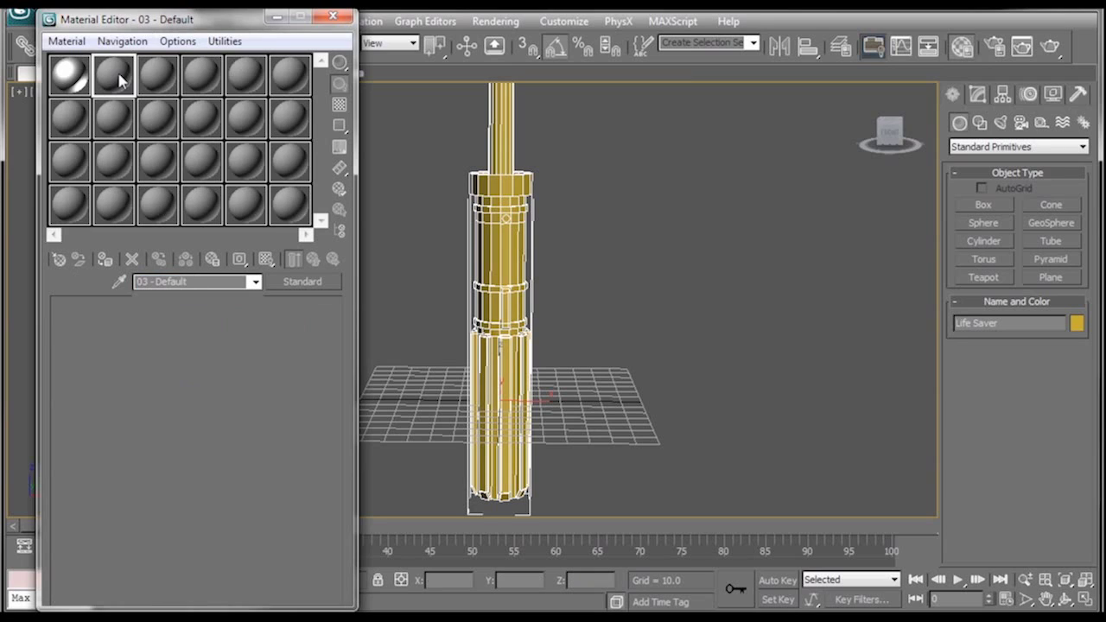
pyautogui.moveTo(197, 286); pyautogui.dragTo(11, 288)
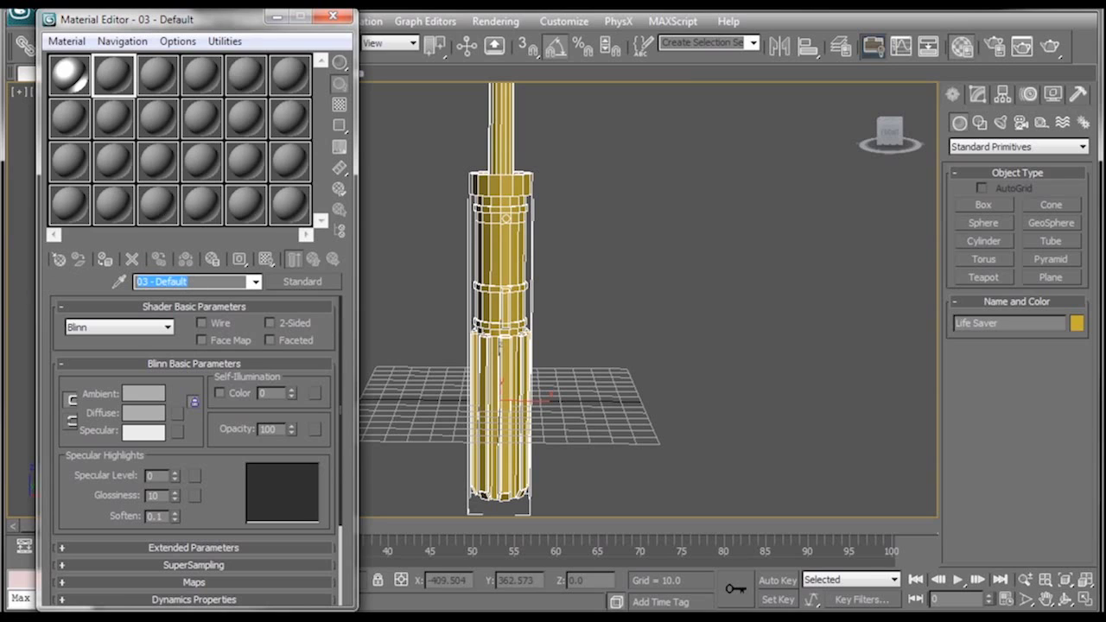
pyautogui.write('Black')
# Set the Black material's diffuse color to a dark purple with red 28, green 0 and blue 38.
pyautogui.click(131, 419)
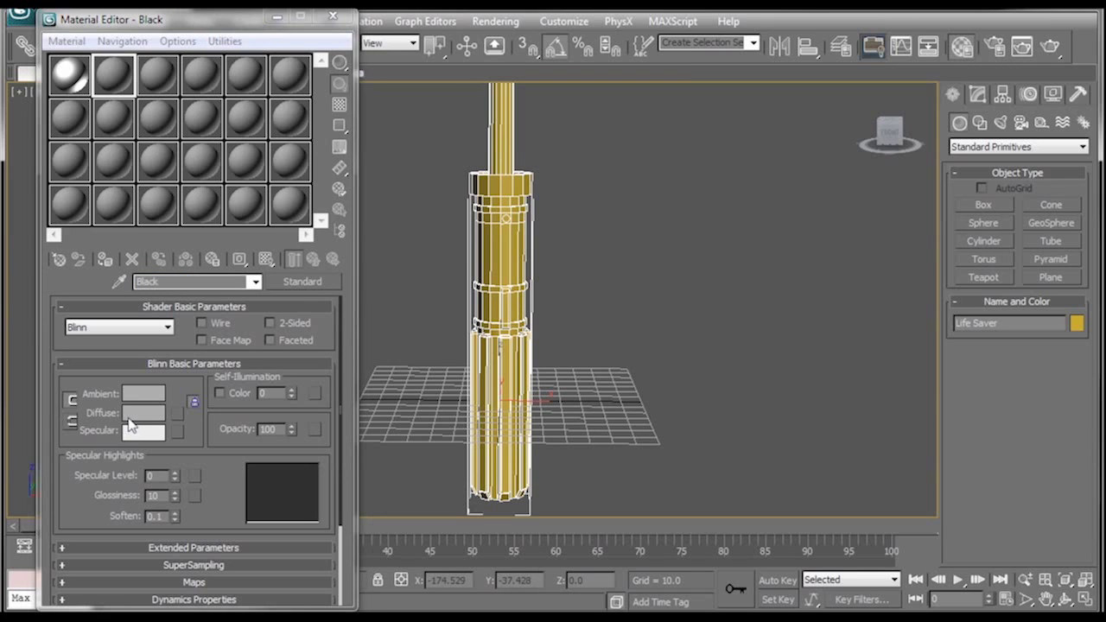
pyautogui.moveTo(144, 164)
pyautogui.mouseDown()
pyautogui.moveTo(130, 153)
pyautogui.moveTo(193, 105)
pyautogui.moveTo(236, 103)
pyautogui.moveTo(189, 113)
pyautogui.mouseUp()
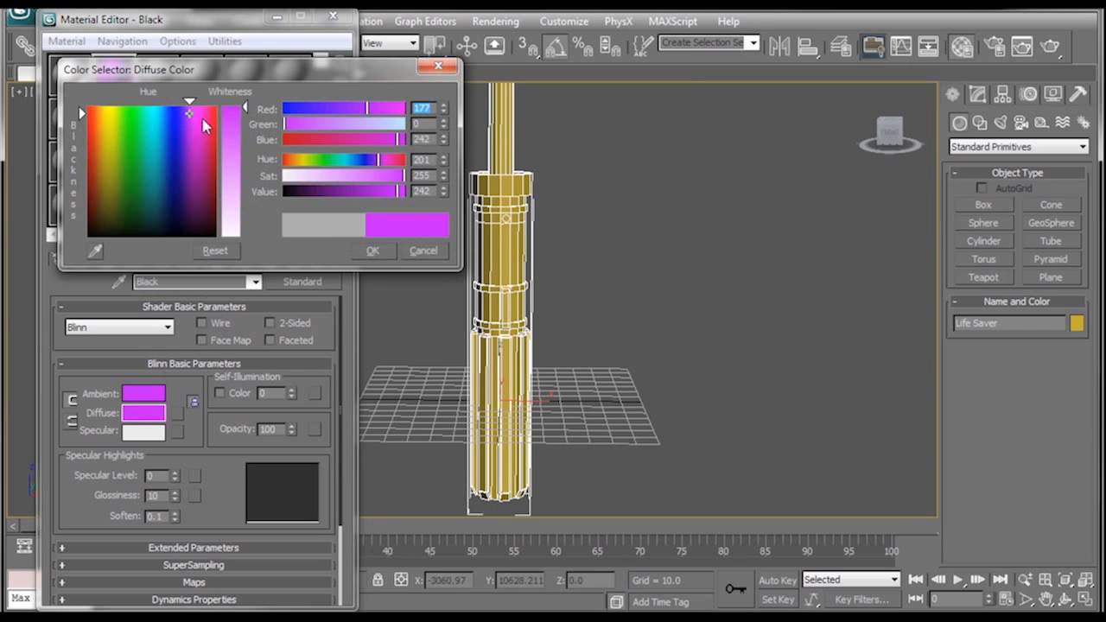
pyautogui.moveTo(325, 191); pyautogui.dragTo(302, 192)
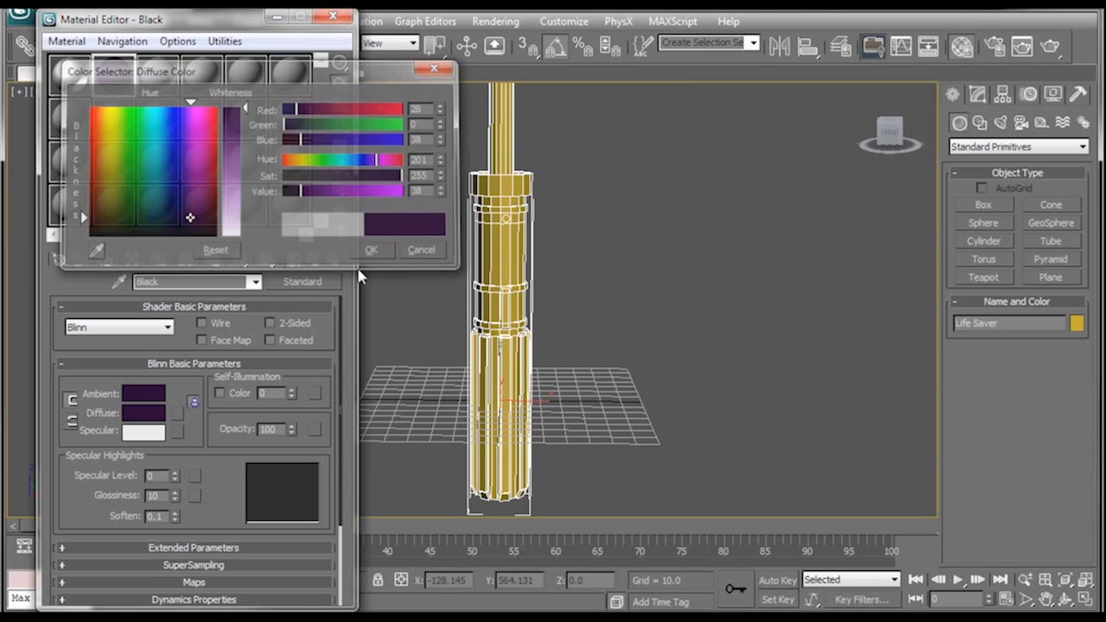
pyautogui.click(373, 250)
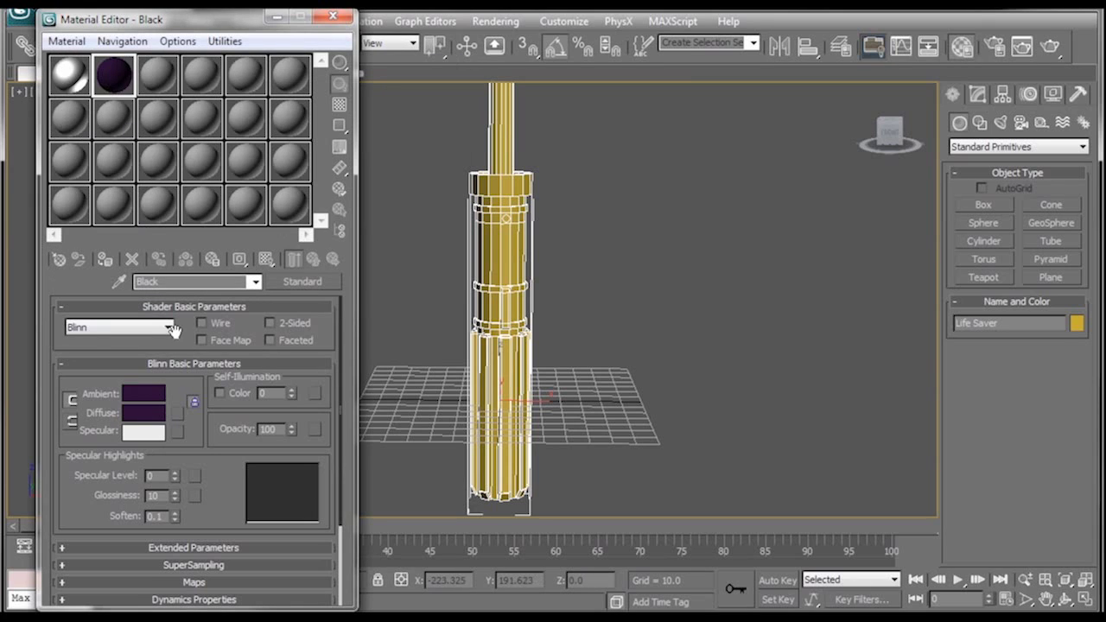
# Set the Black material's specular level to 100 and its glossiness to 16.
pyautogui.moveTo(177, 486); pyautogui.dragTo(181, 413)
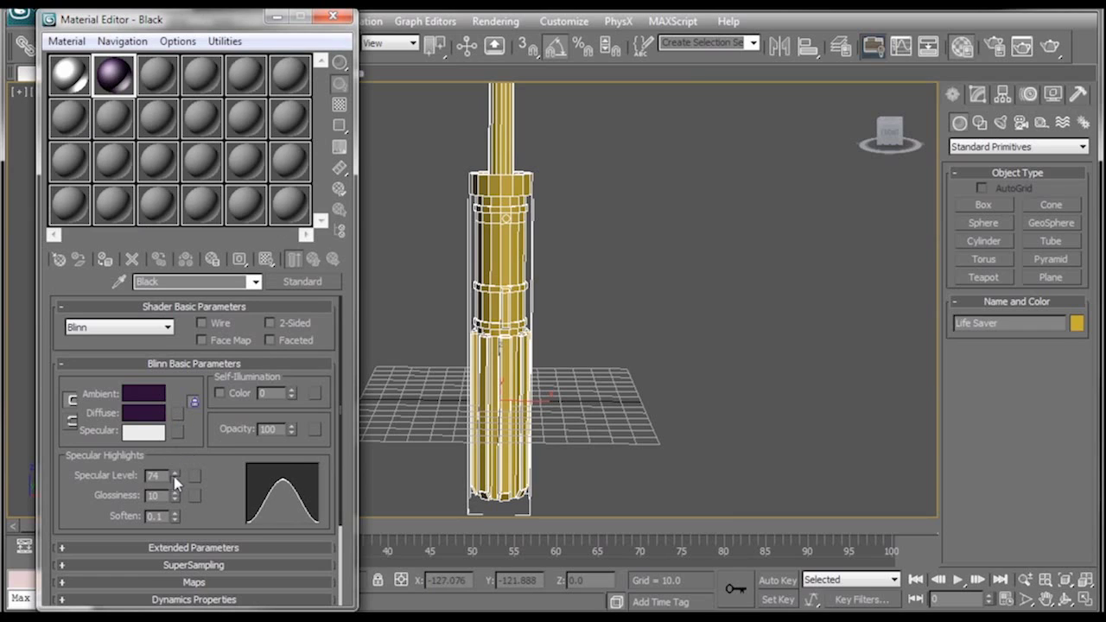
pyautogui.moveTo(176, 482)
pyautogui.mouseDown()
pyautogui.moveTo(177, 458)
pyautogui.moveTo(174, 486)
pyautogui.mouseUp()
pyautogui.scroll(-1, 176, 460)
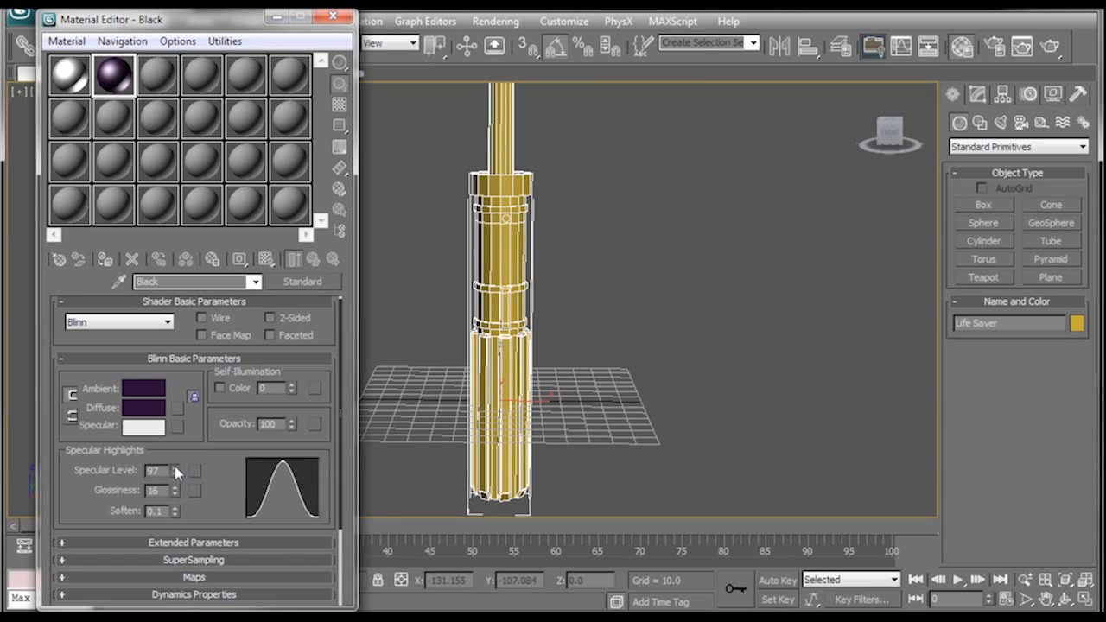
# Name the third sample material Red.
pyautogui.click(159, 79)
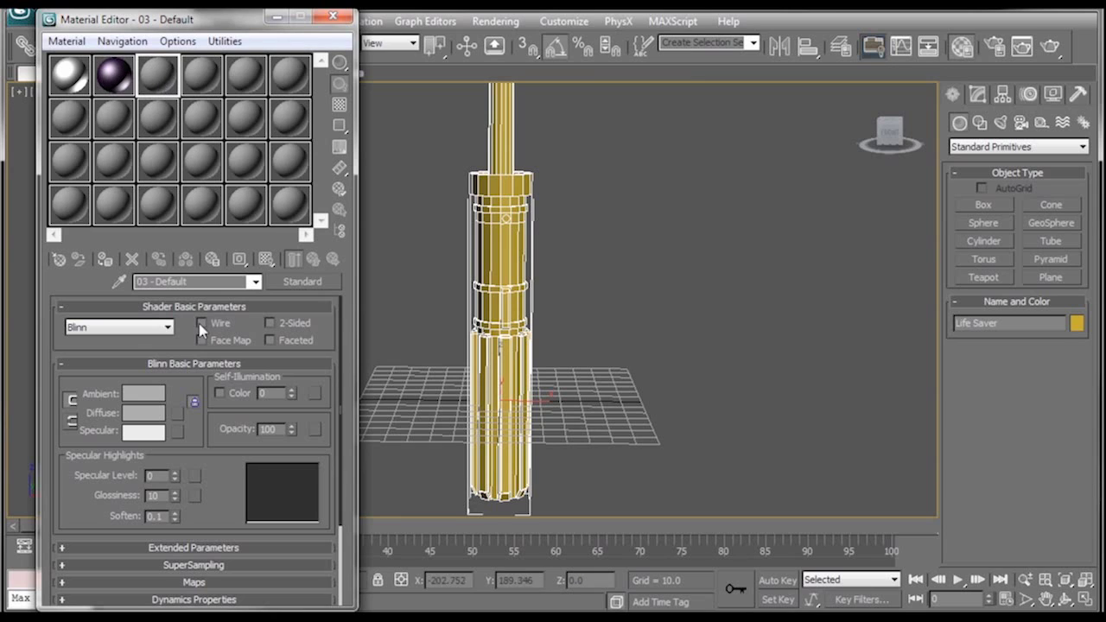
pyautogui.click(203, 282)
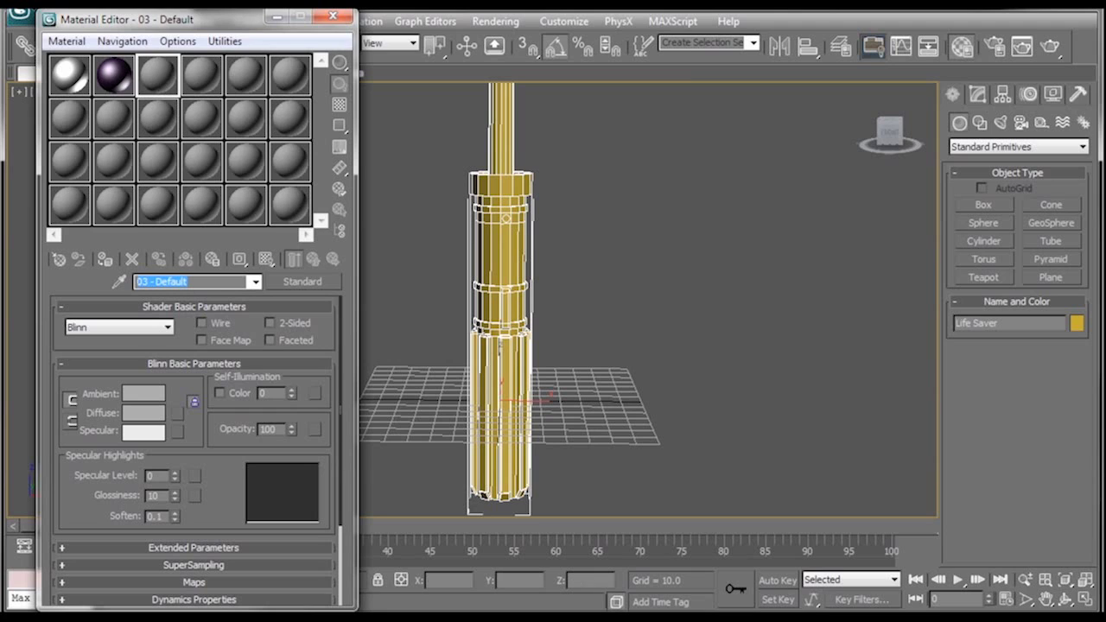
pyautogui.write('Red')
# Set the Red material's diffuse color to red 227, green 18, blue 18 and strengthen its specular highlight.
pyautogui.click(145, 415)
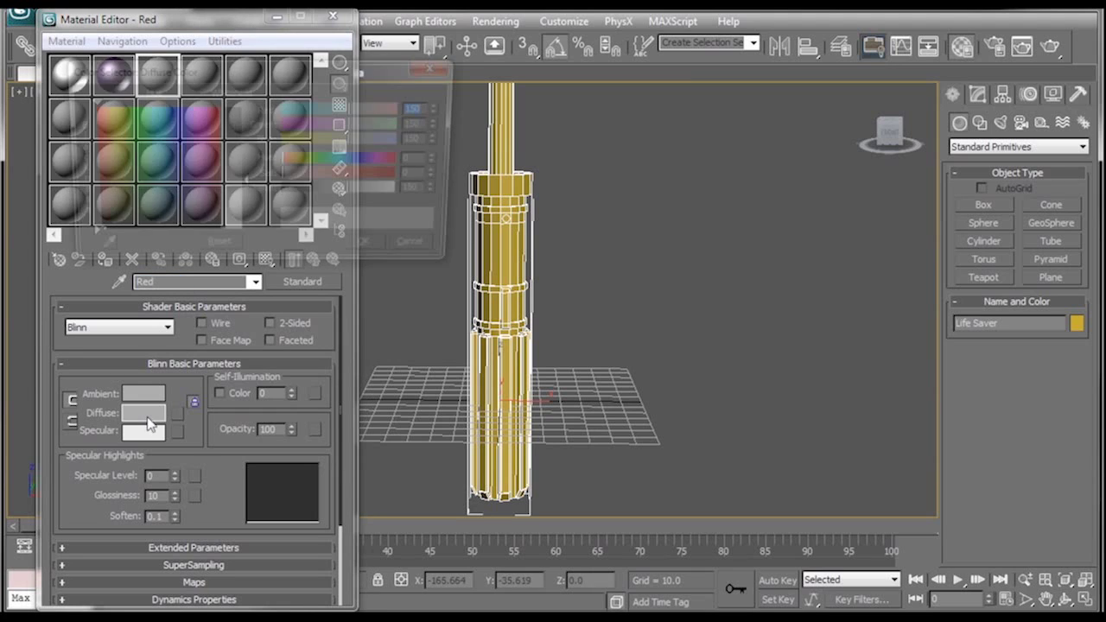
pyautogui.click(88, 107)
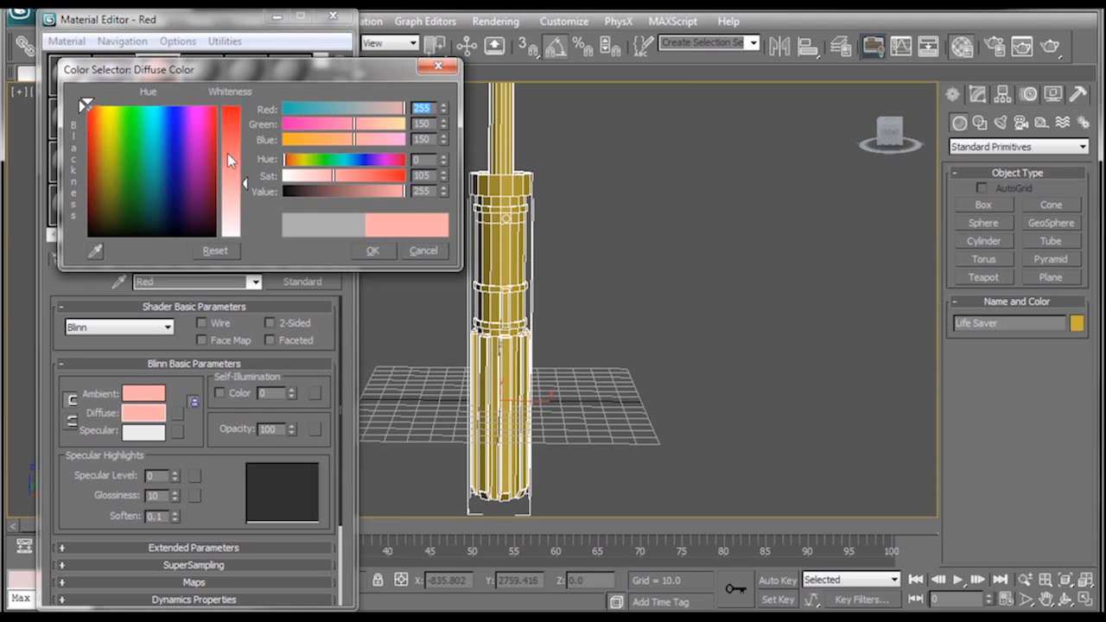
pyautogui.moveTo(231, 156); pyautogui.dragTo(243, 115)
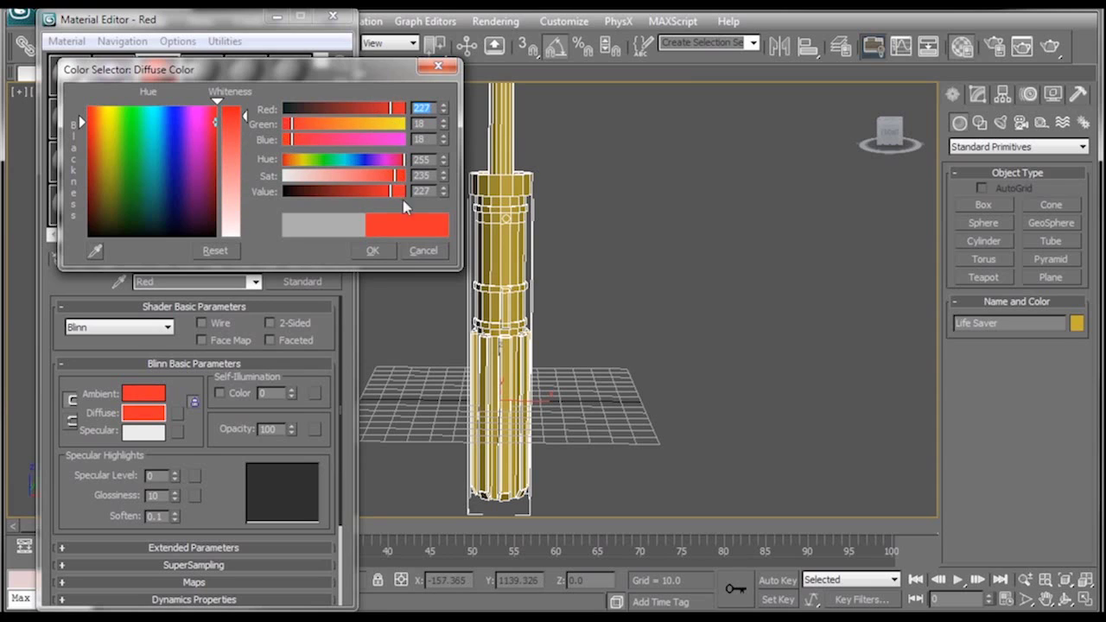
pyautogui.click(372, 251)
pyautogui.moveTo(176, 478); pyautogui.dragTo(176, 387)
pyautogui.moveTo(174, 495); pyautogui.dragTo(177, 498)
# Change the Black material's diffuse color to a neutral near-black with red, green and blue all at 20.
pyautogui.click(114, 78)
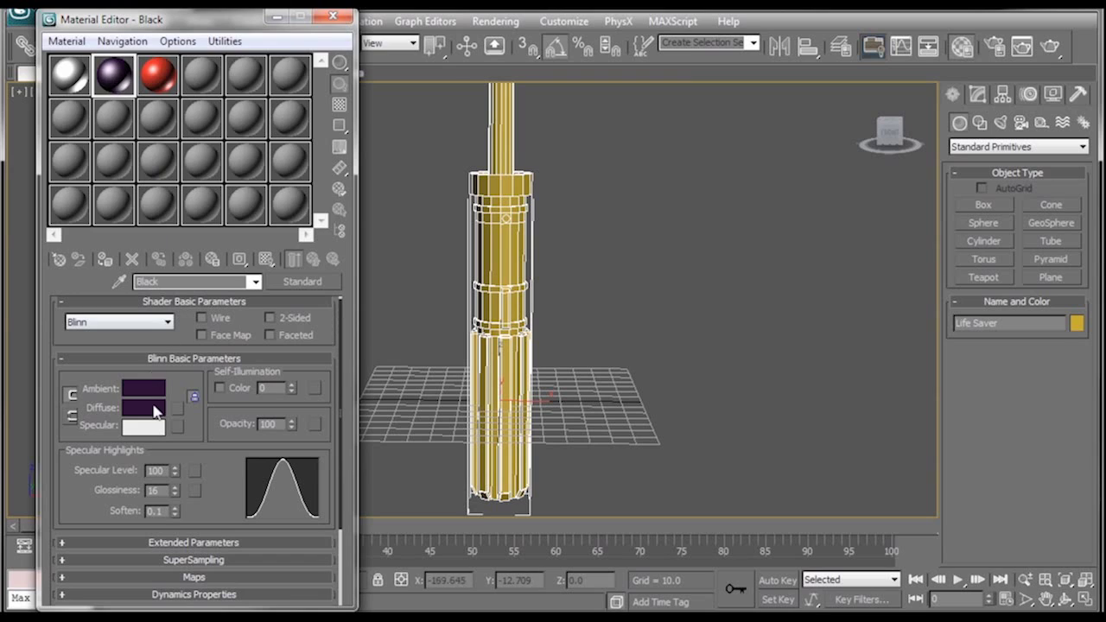
pyautogui.click(148, 407)
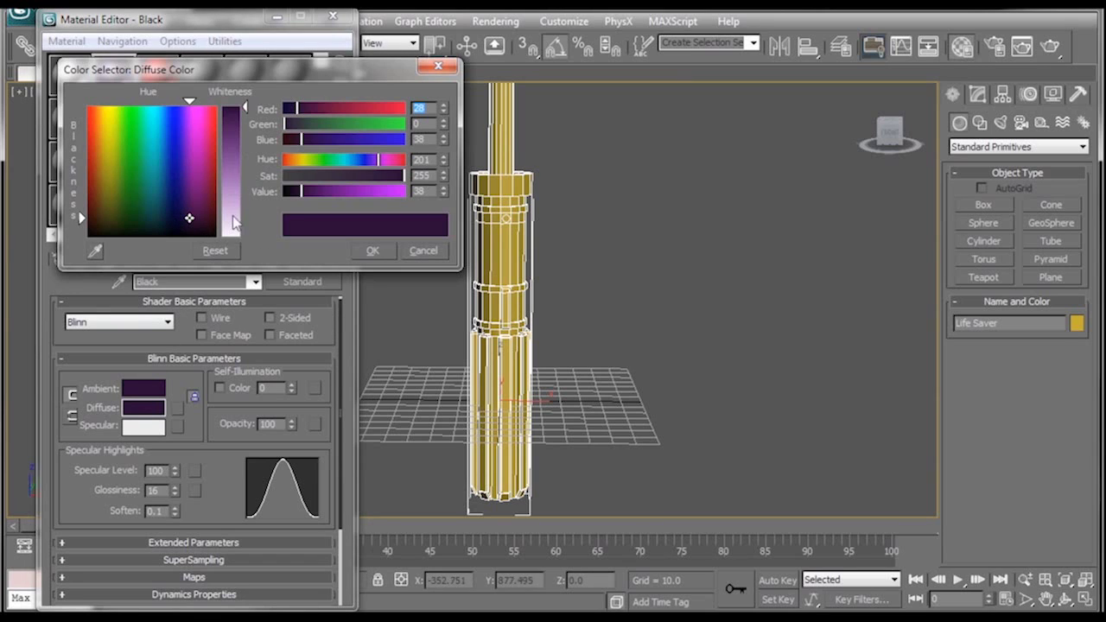
pyautogui.moveTo(313, 184); pyautogui.dragTo(220, 172)
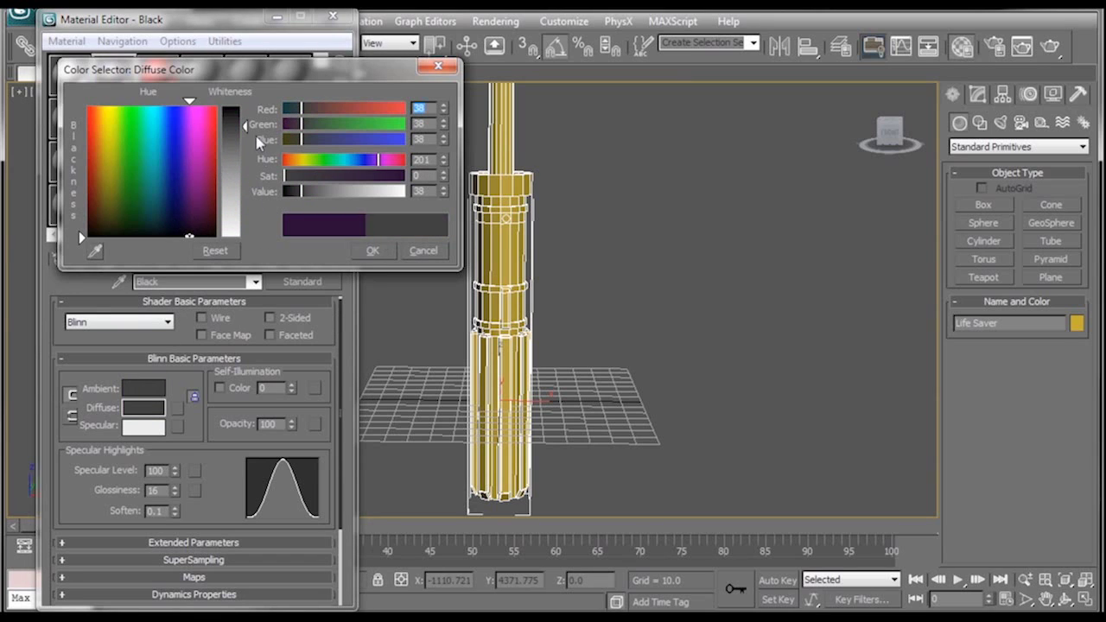
pyautogui.moveTo(245, 127); pyautogui.dragTo(246, 117)
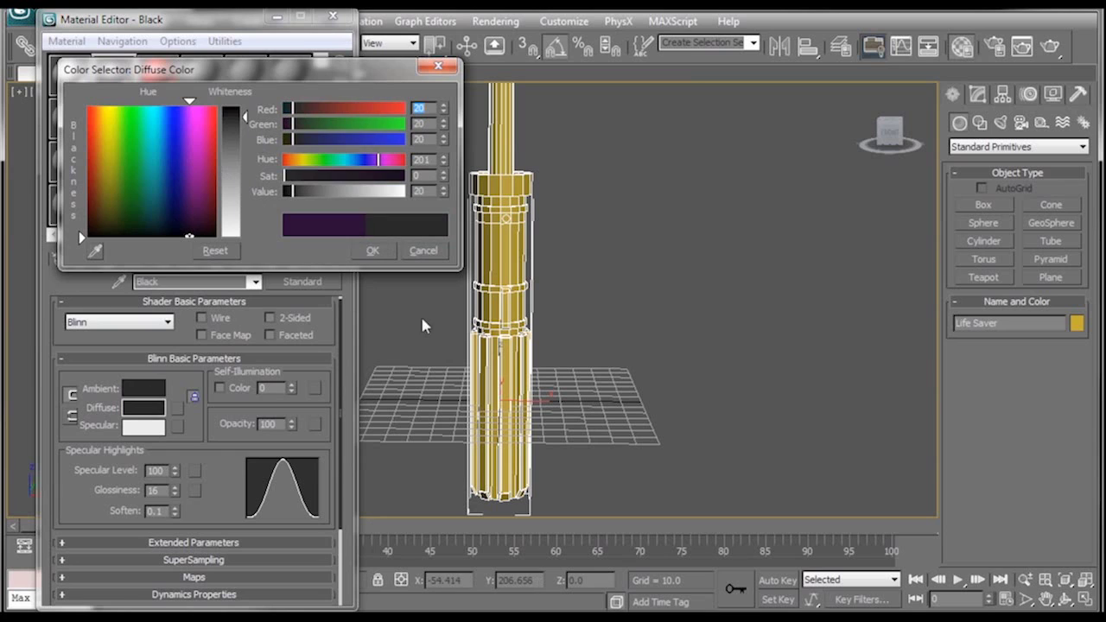
pyautogui.click(372, 249)
# Name the fourth sample material Glow and assign it material ID channel 3.
pyautogui.click(210, 79)
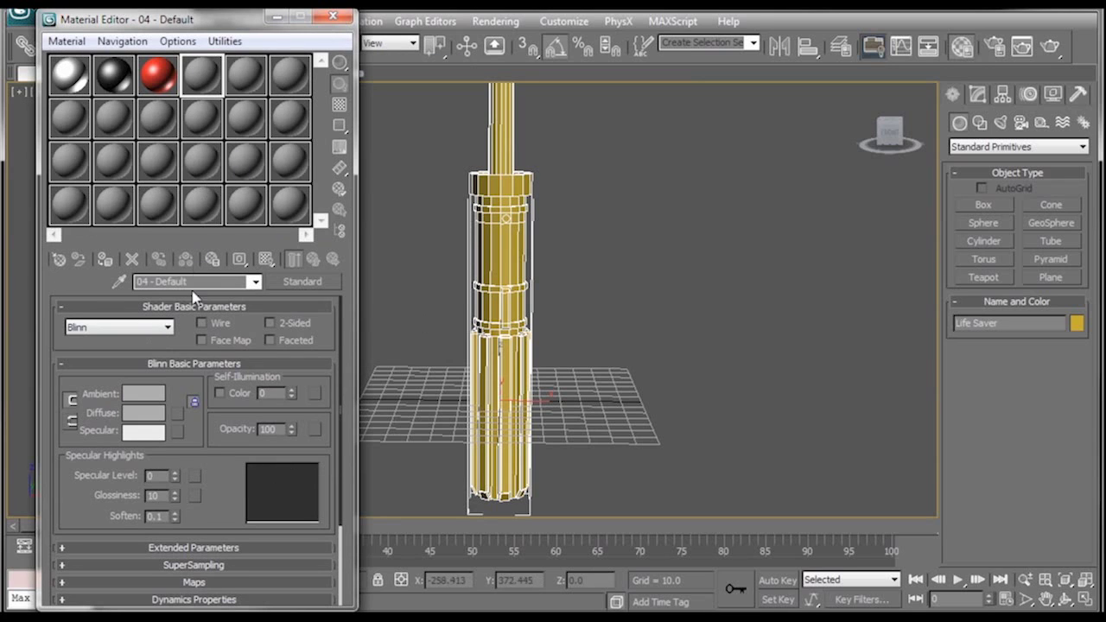
pyautogui.click(138, 281)
pyautogui.write('Glow')
pyautogui.press('Return')
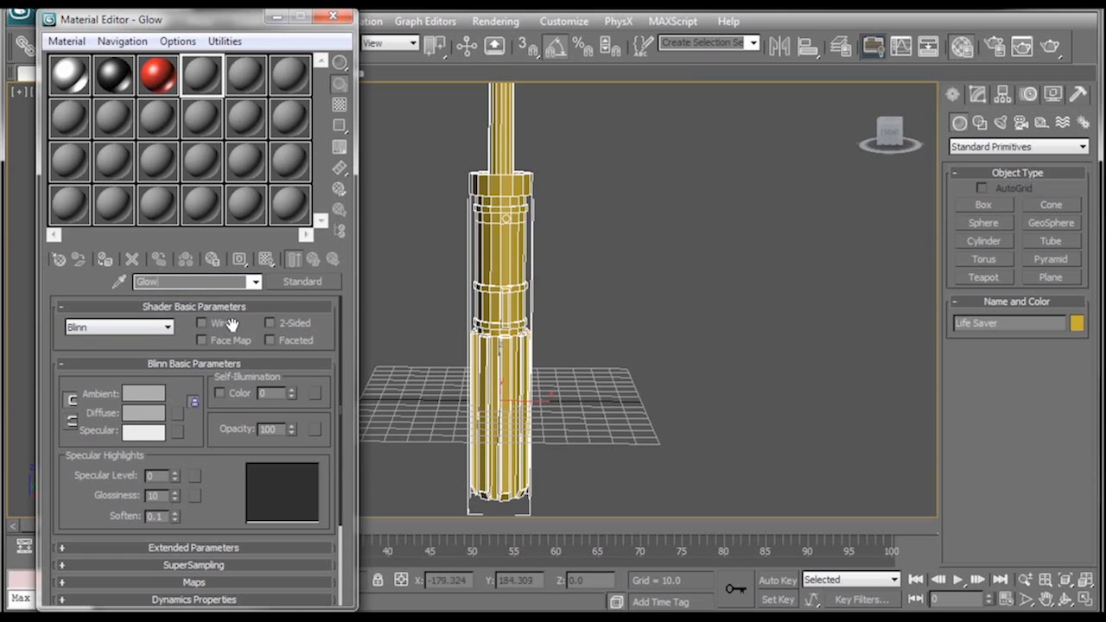
pyautogui.click(240, 263)
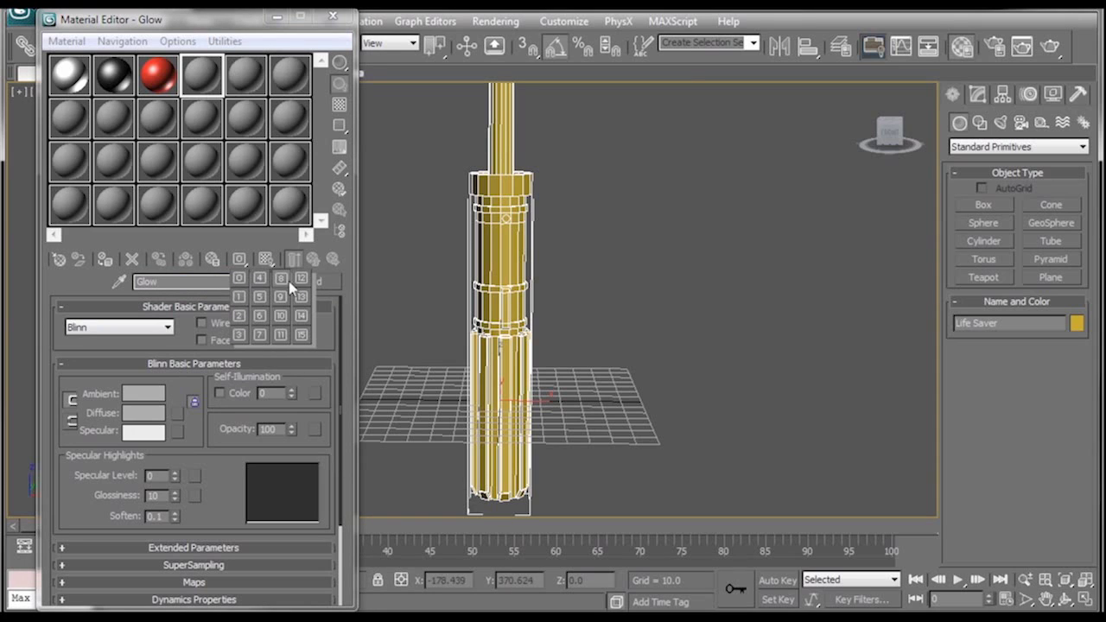
pyautogui.click(239, 334)
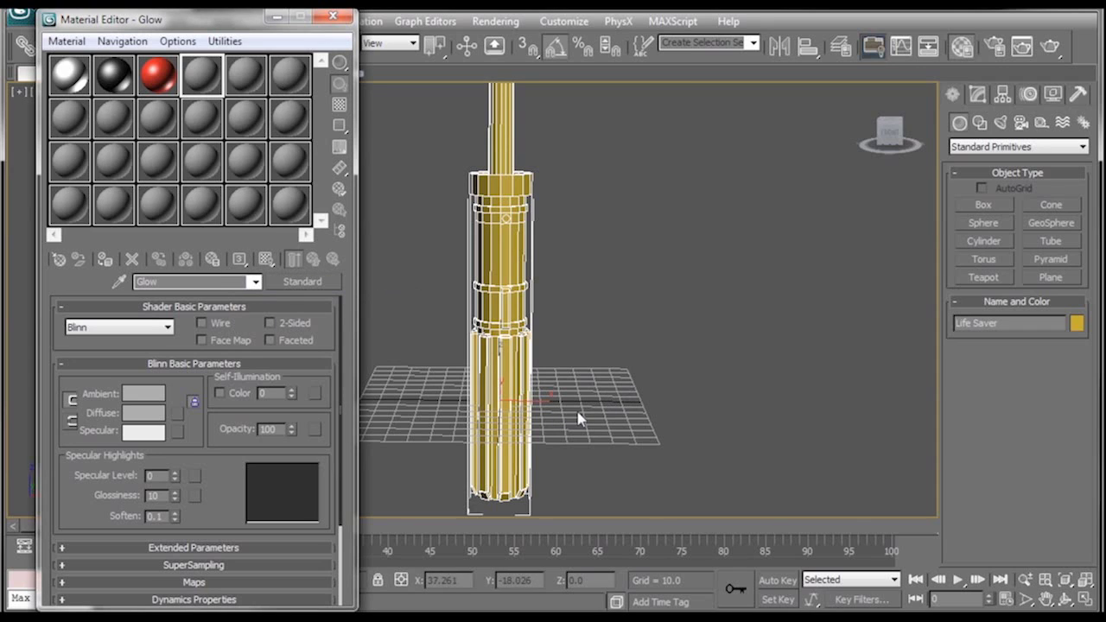
# Select all polygons around the lower grip of the Life Saver handle at polygon level.
pyautogui.keyDown('alt'); pyautogui.moveTo(578, 413); pyautogui.dragTo(564, 381, button='middle'); pyautogui.keyUp('alt')
pyautogui.moveTo(607, 297); pyautogui.dragTo(378, 342)
pyautogui.click(974, 96)
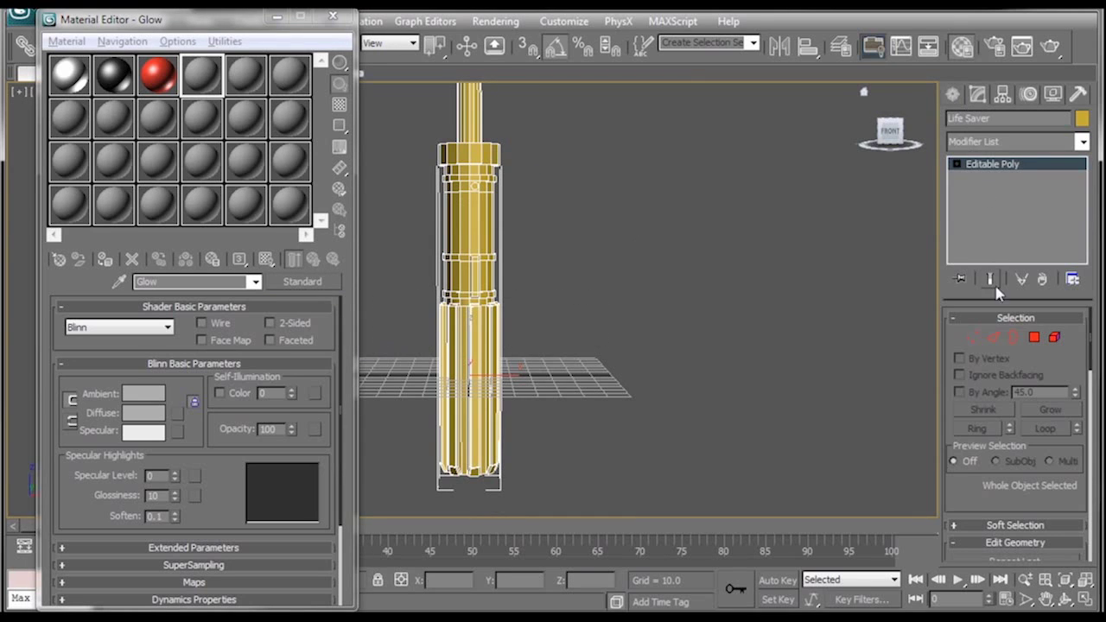
pyautogui.click(1033, 342)
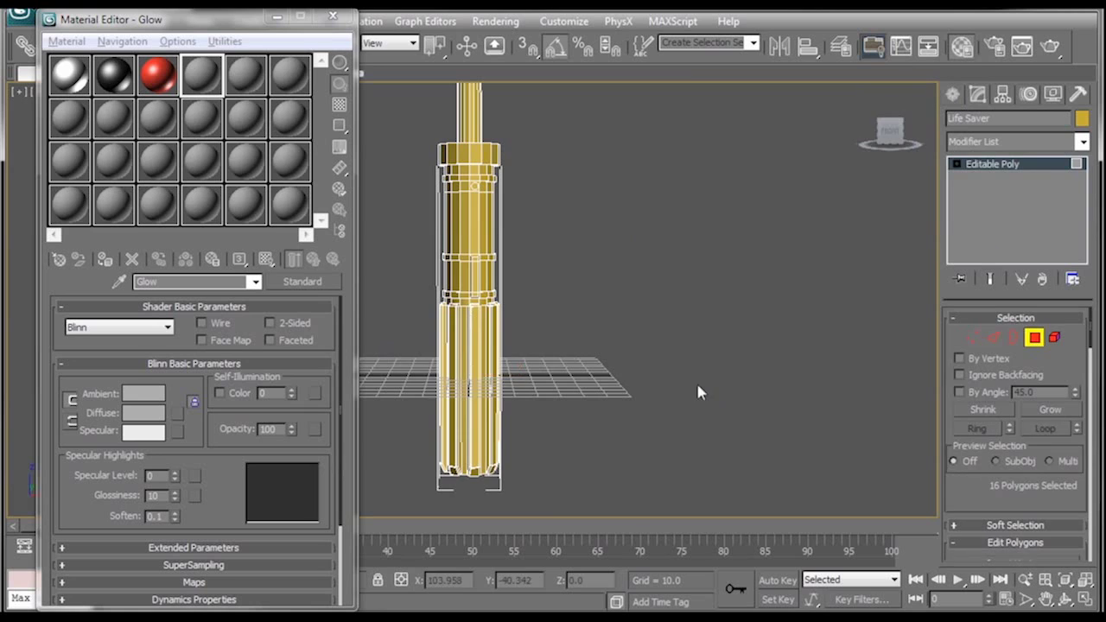
pyautogui.scroll(4, 694, 308)
pyautogui.moveTo(696, 381); pyautogui.dragTo(740, 284, button='middle')
pyautogui.scroll(-2, 740, 284)
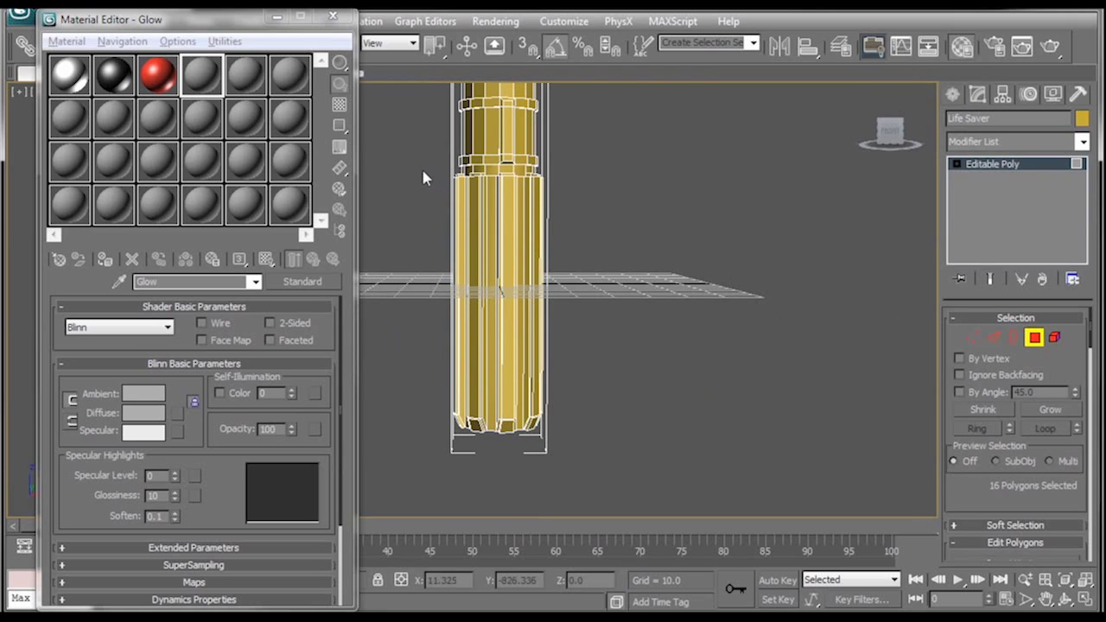
pyautogui.moveTo(410, 152); pyautogui.dragTo(644, 475)
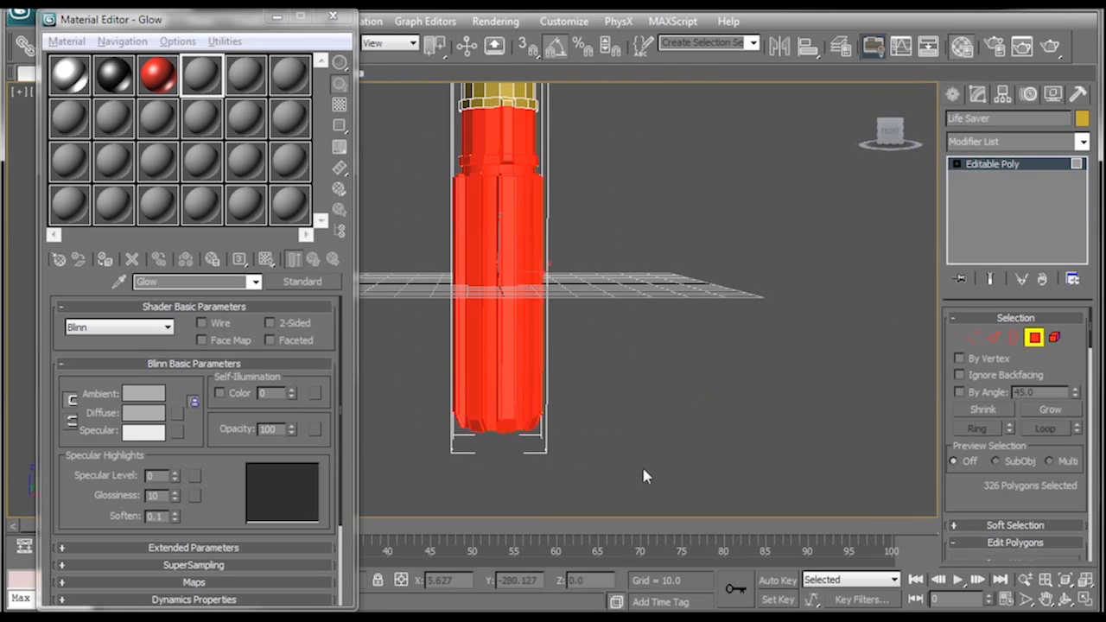
# Shrink the polygon selection three times and deselect the remaining polygons just above the ribbed grip.
pyautogui.keyDown('alt'); pyautogui.moveTo(639, 311); pyautogui.dragTo(691, 350, button='middle'); pyautogui.keyUp('alt')
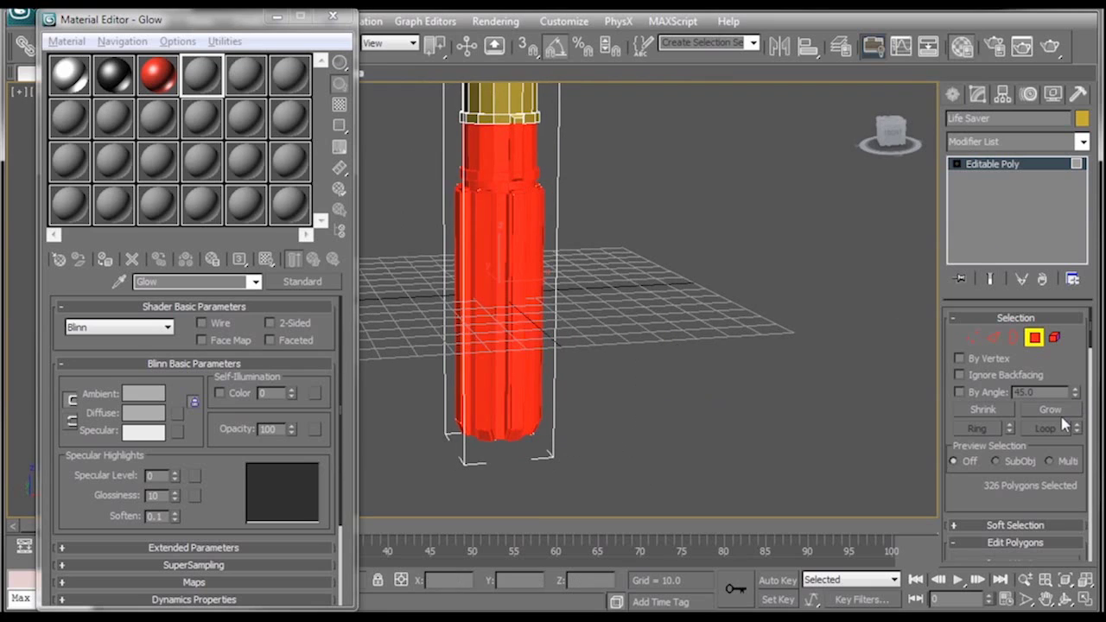
pyautogui.click(1004, 411)
pyautogui.click(1004, 412)
pyautogui.click(1004, 411)
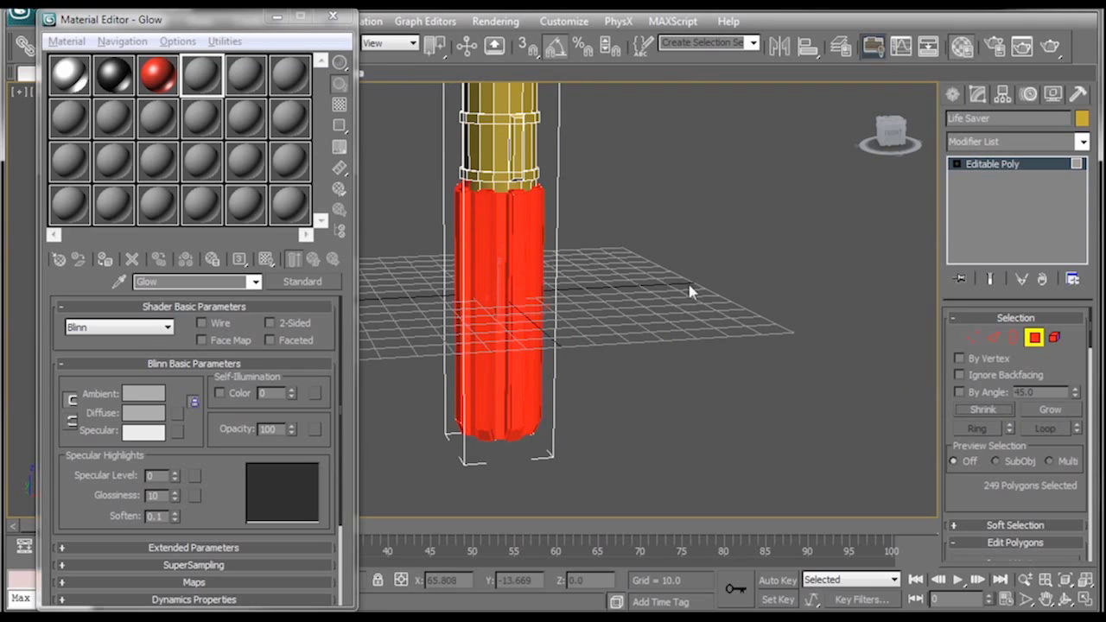
pyautogui.keyDown('alt'); pyautogui.moveTo(691, 291); pyautogui.dragTo(761, 270, button='middle'); pyautogui.keyUp('alt')
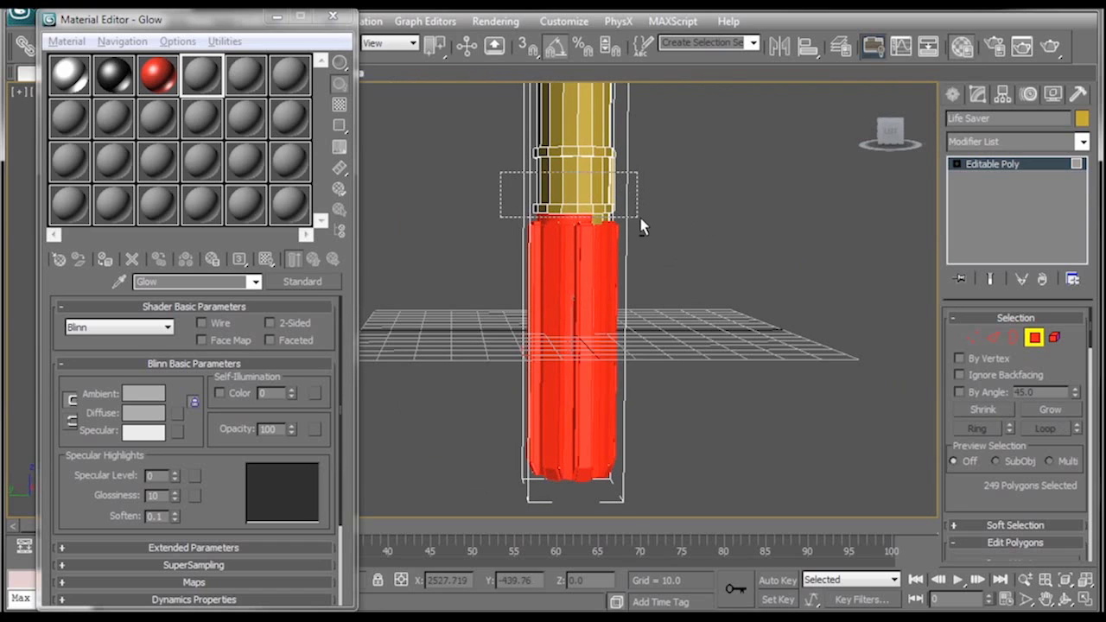
pyautogui.keyDown('alt'); pyautogui.moveTo(648, 230); pyautogui.dragTo(602, 165, button='middle'); pyautogui.keyUp('alt')
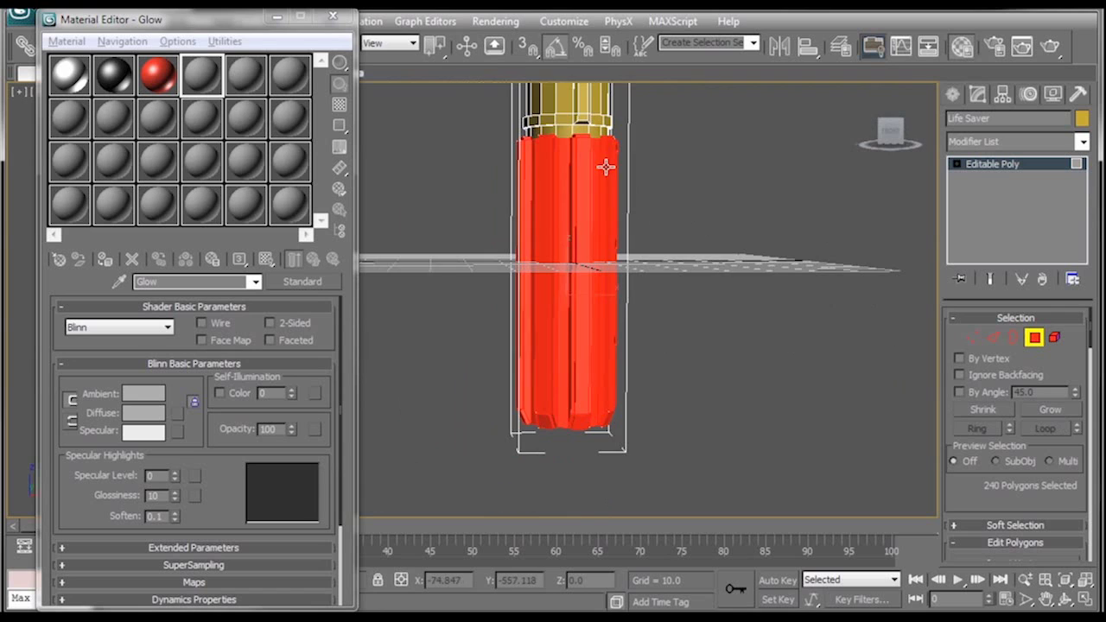
# Deselect the groove polygons between the grip's ribs, keeping only the raised ribs selected.
pyautogui.keyDown('alt'); pyautogui.moveTo(562, 208); pyautogui.dragTo(452, 265, button='middle'); pyautogui.keyUp('alt')
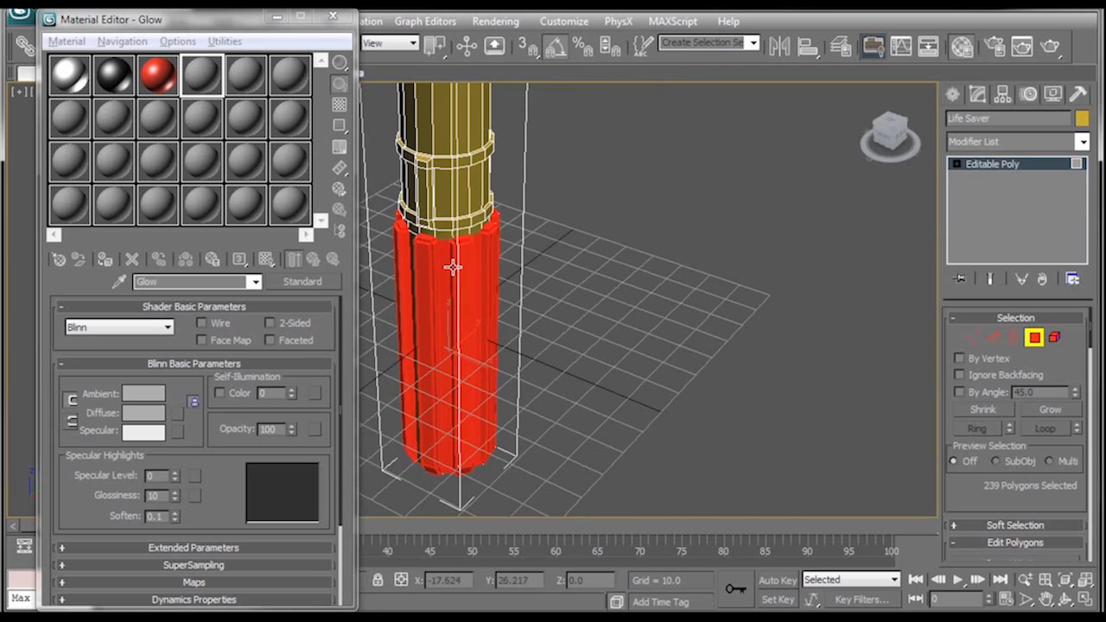
pyautogui.keyDown('alt'); pyautogui.moveTo(507, 291); pyautogui.dragTo(494, 242, button='middle'); pyautogui.keyUp('alt')
pyautogui.keyDown('alt'); pyautogui.click(508, 270); pyautogui.keyUp('alt')
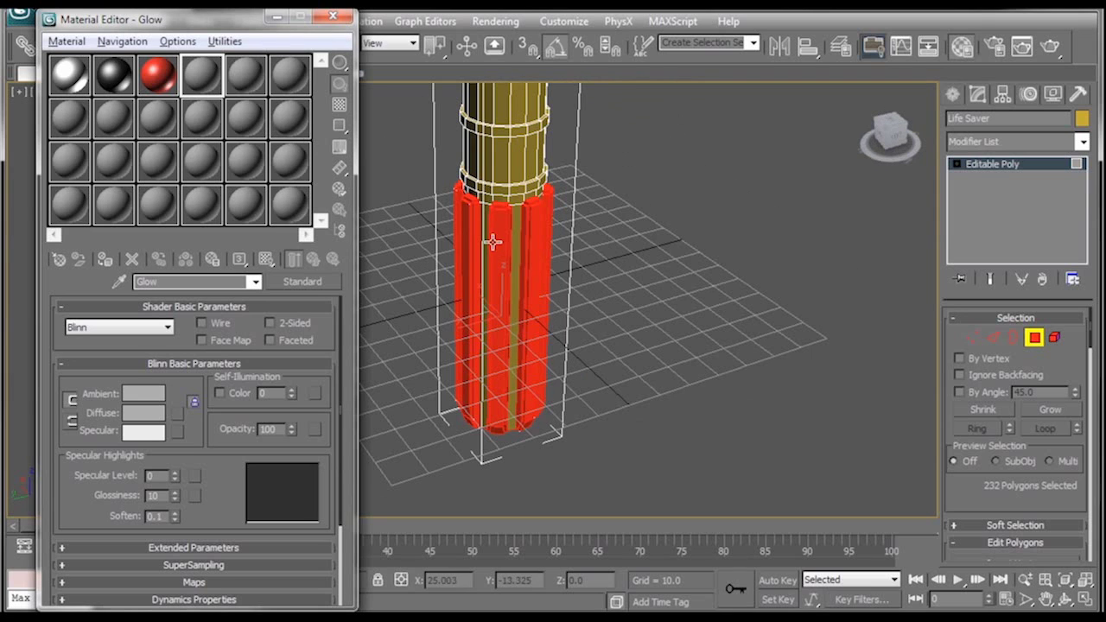
# Assign the Black material to the selected grip ribs.
pyautogui.click(125, 76)
pyautogui.click(69, 41)
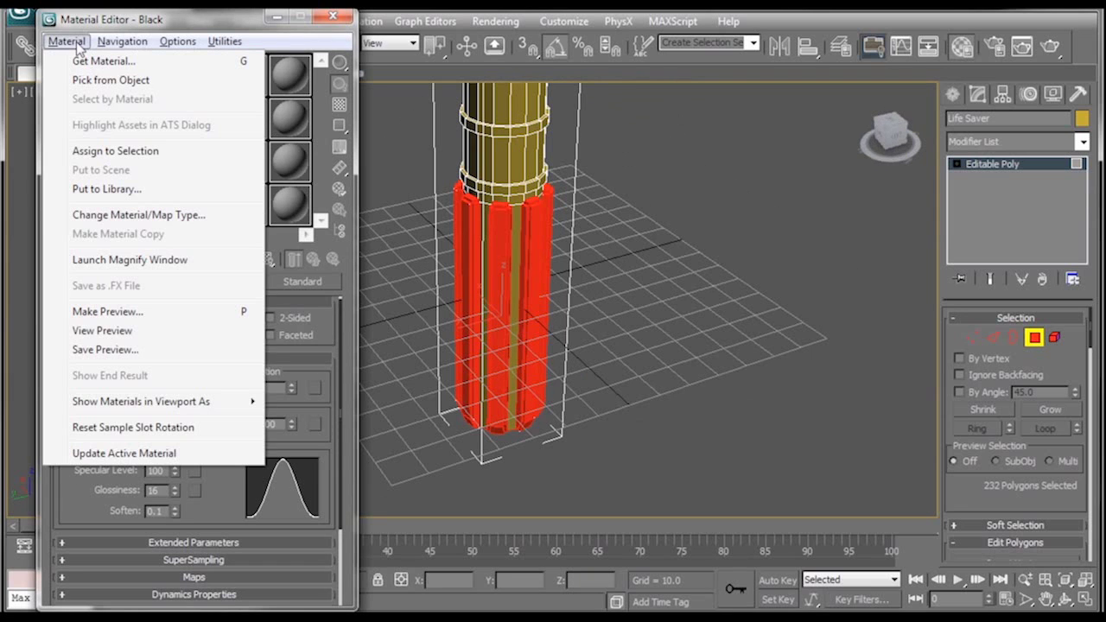
pyautogui.click(101, 152)
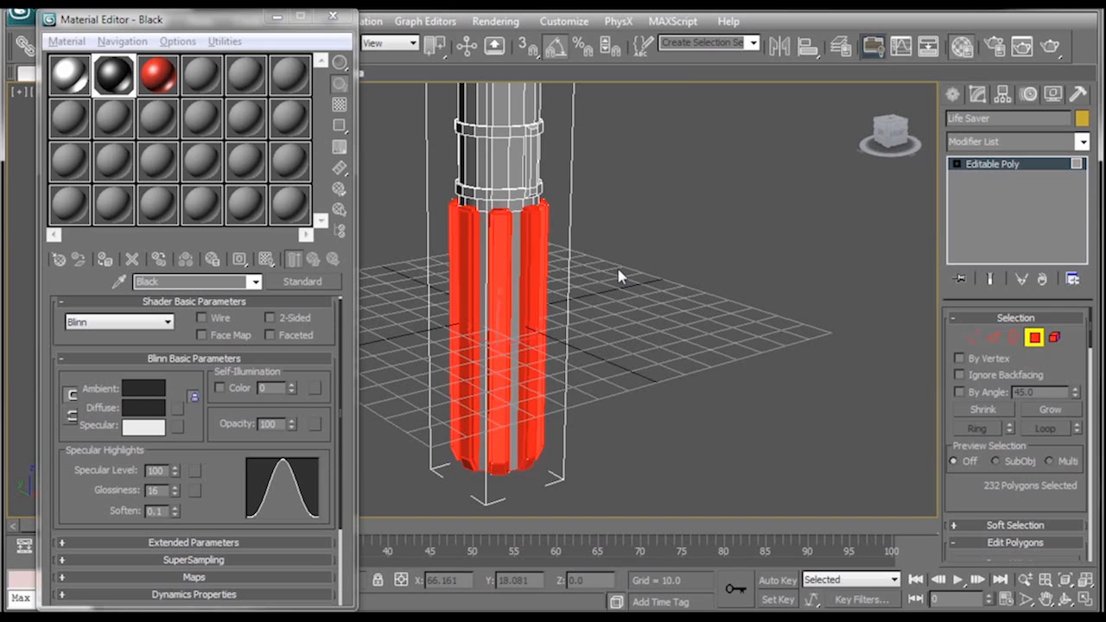
# Invert the polygon selection and assign the silver material to everything except the grip ribs.
pyautogui.hotkey('ctrl', 'i')
pyautogui.keyDown('alt'); pyautogui.moveTo(619, 277); pyautogui.dragTo(651, 277, button='middle'); pyautogui.keyUp('alt')
pyautogui.keyDown('alt'); pyautogui.moveTo(659, 314); pyautogui.dragTo(624, 294, button='middle'); pyautogui.keyUp('alt')
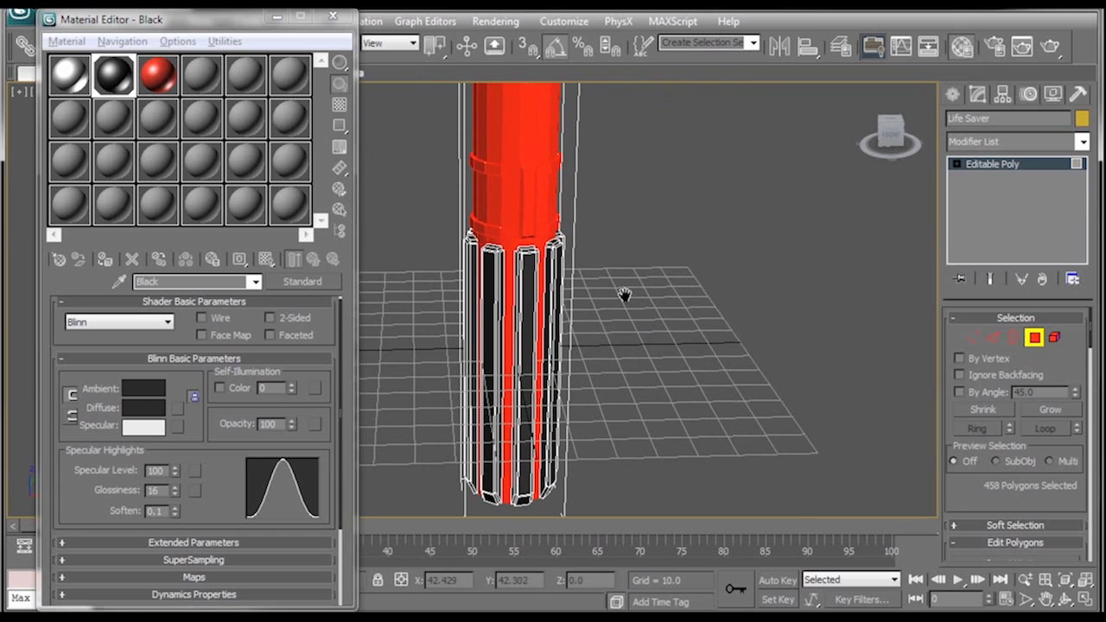
pyautogui.click(71, 76)
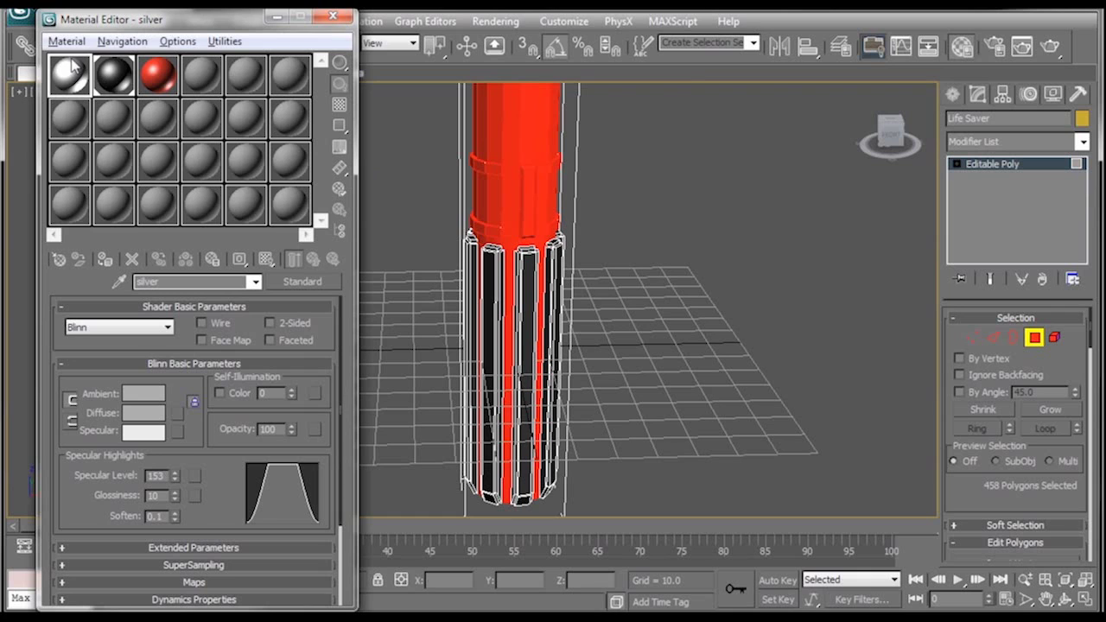
pyautogui.click(68, 41)
pyautogui.click(87, 148)
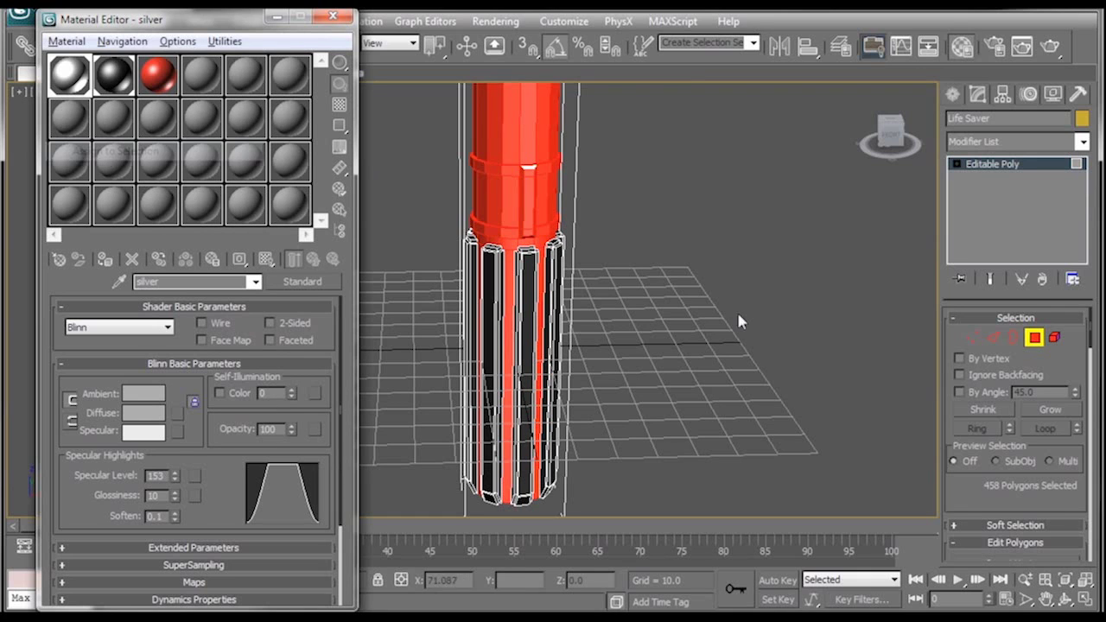
pyautogui.click(617, 279)
# Render the perspective view to check the silver and black materials on the handle.
pyautogui.moveTo(622, 288)
pyautogui.keyDown('alt'); pyautogui.mouseDown(button='middle')
pyautogui.moveTo(605, 233)
pyautogui.moveTo(611, 298)
pyautogui.mouseUp(button='middle'); pyautogui.keyUp('alt')
pyautogui.click(1049, 48)
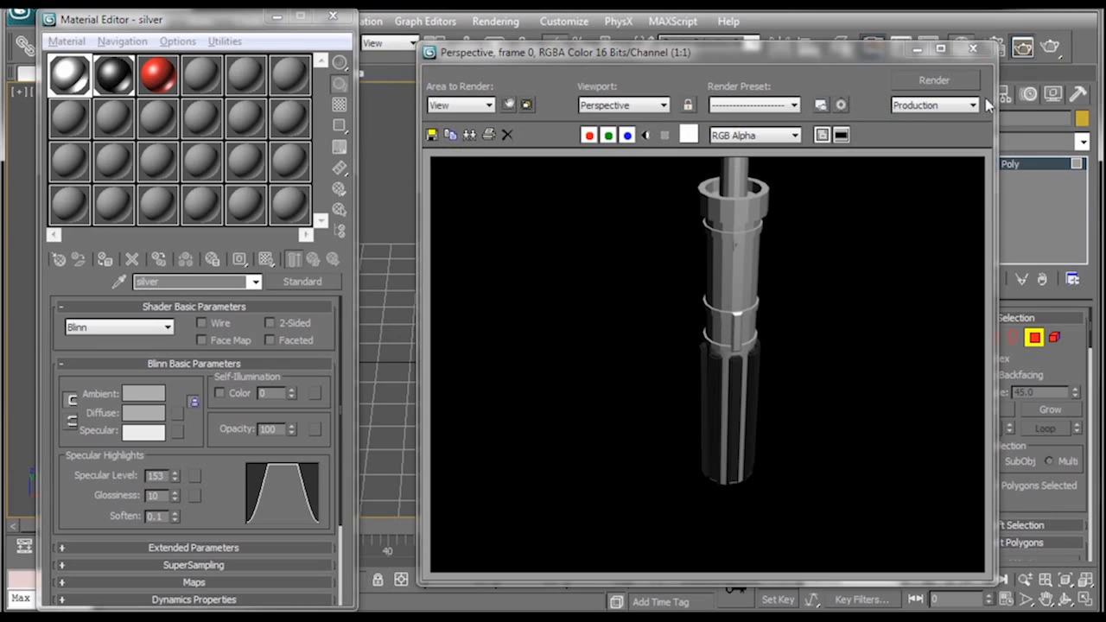
pyautogui.click(973, 49)
# Select the polygons of the two narrow bands just above the ribbed grip.
pyautogui.scroll(2, 514, 237)
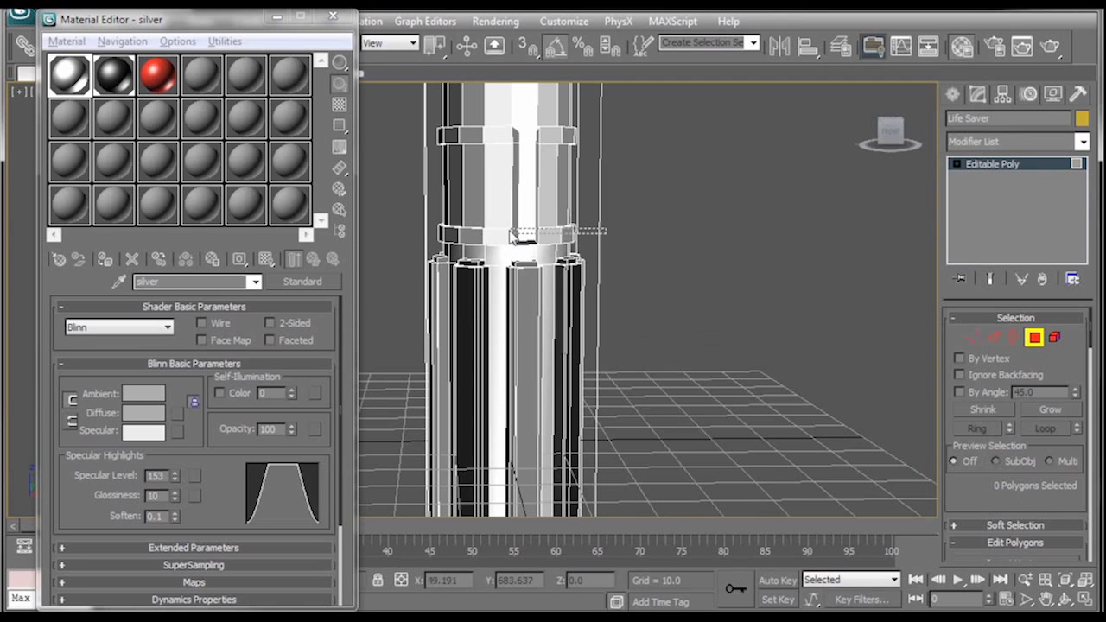
pyautogui.moveTo(417, 235); pyautogui.dragTo(416, 234)
pyautogui.keyDown('alt'); pyautogui.moveTo(490, 264); pyautogui.dragTo(522, 275, button='middle'); pyautogui.keyUp('alt')
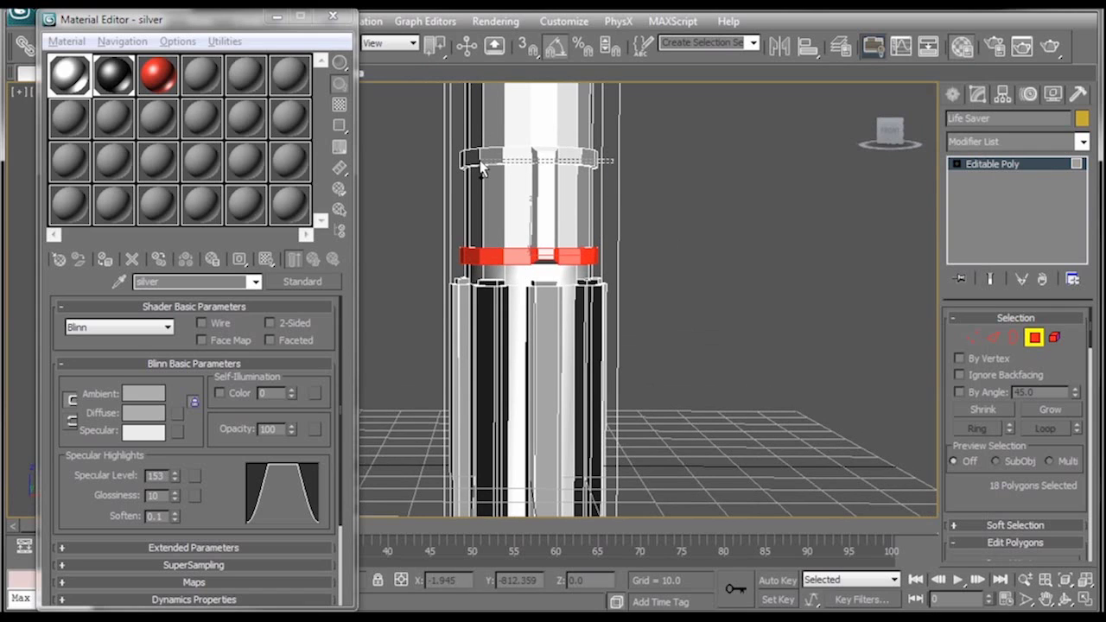
pyautogui.keyDown('ctrl'); pyautogui.click(452, 161); pyautogui.keyUp('ctrl')
pyautogui.moveTo(452, 163); pyautogui.dragTo(656, 262, button='middle')
pyautogui.keyDown('alt'); pyautogui.moveTo(663, 188); pyautogui.dragTo(533, 173); pyautogui.keyUp('alt')
# Grow the band selection once and deselect the stray polygons on the handle body above the upper band.
pyautogui.keyDown('alt'); pyautogui.moveTo(679, 204); pyautogui.dragTo(491, 203, button='middle'); pyautogui.keyUp('alt')
pyautogui.click(1050, 410)
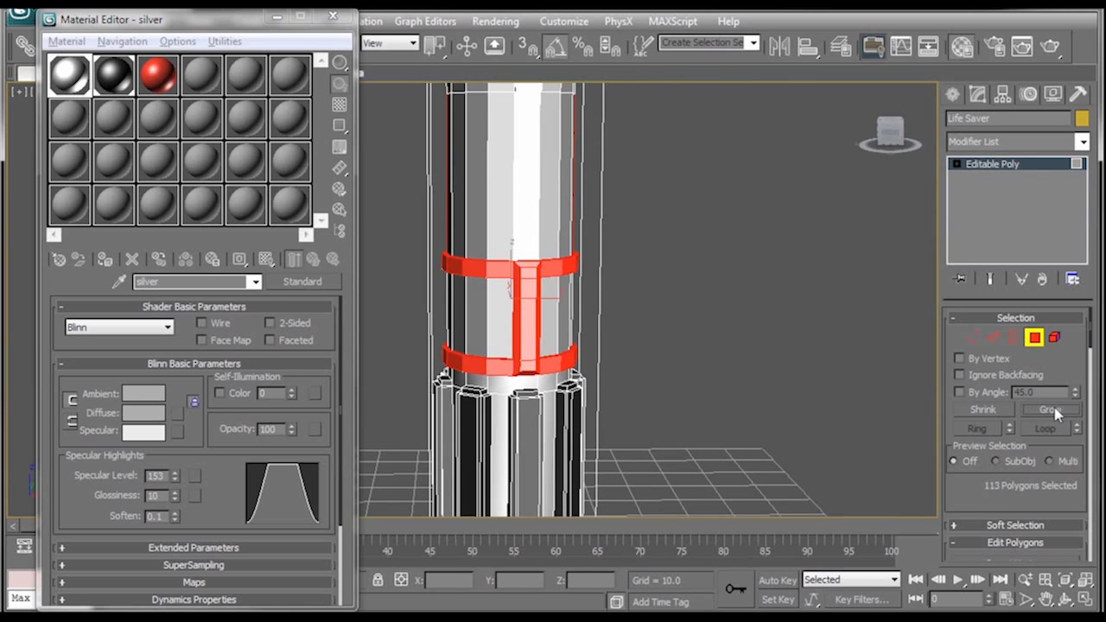
pyautogui.keyDown('alt'); pyautogui.moveTo(605, 207); pyautogui.dragTo(750, 236, button='middle'); pyautogui.keyUp('alt')
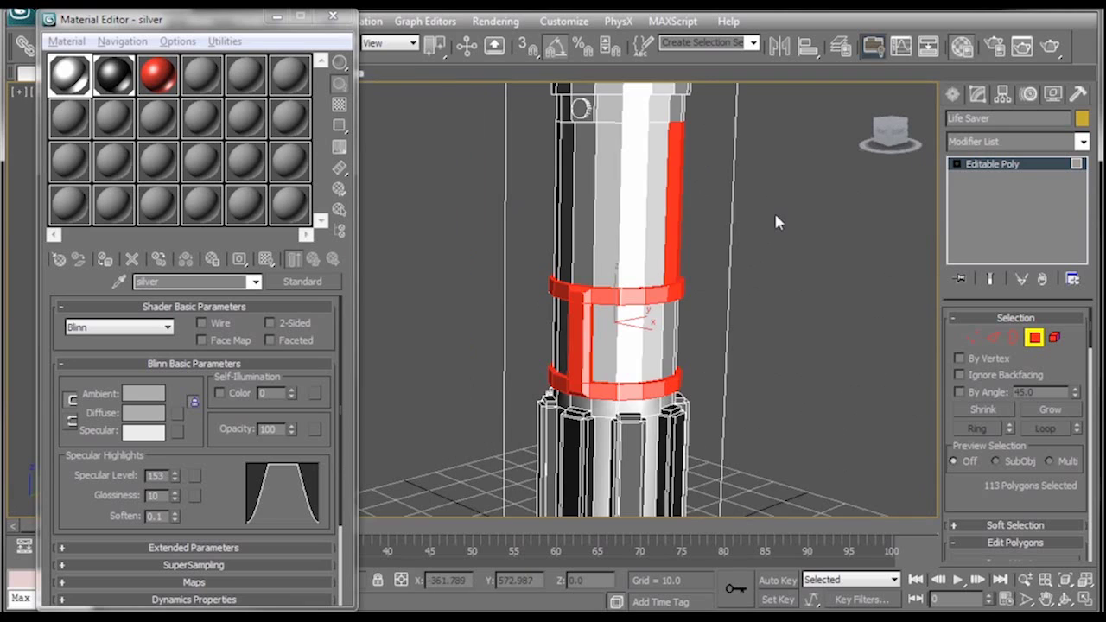
pyautogui.keyDown('alt'); pyautogui.moveTo(728, 187); pyautogui.dragTo(466, 159); pyautogui.keyUp('alt')
pyautogui.moveTo(678, 197)
pyautogui.keyDown('alt'); pyautogui.mouseDown(button='middle')
pyautogui.moveTo(510, 213)
pyautogui.moveTo(684, 178)
pyautogui.mouseUp(button='middle'); pyautogui.keyUp('alt')
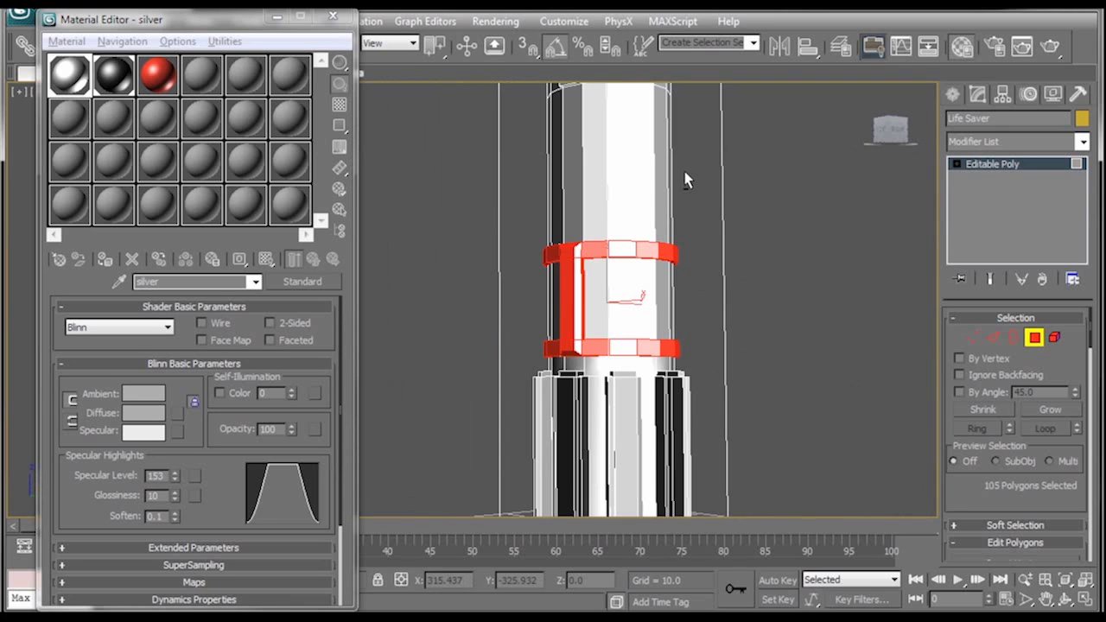
# Assign the Black material to the selected bands and the vertical bar connecting them.
pyautogui.click(113, 74)
pyautogui.click(67, 42)
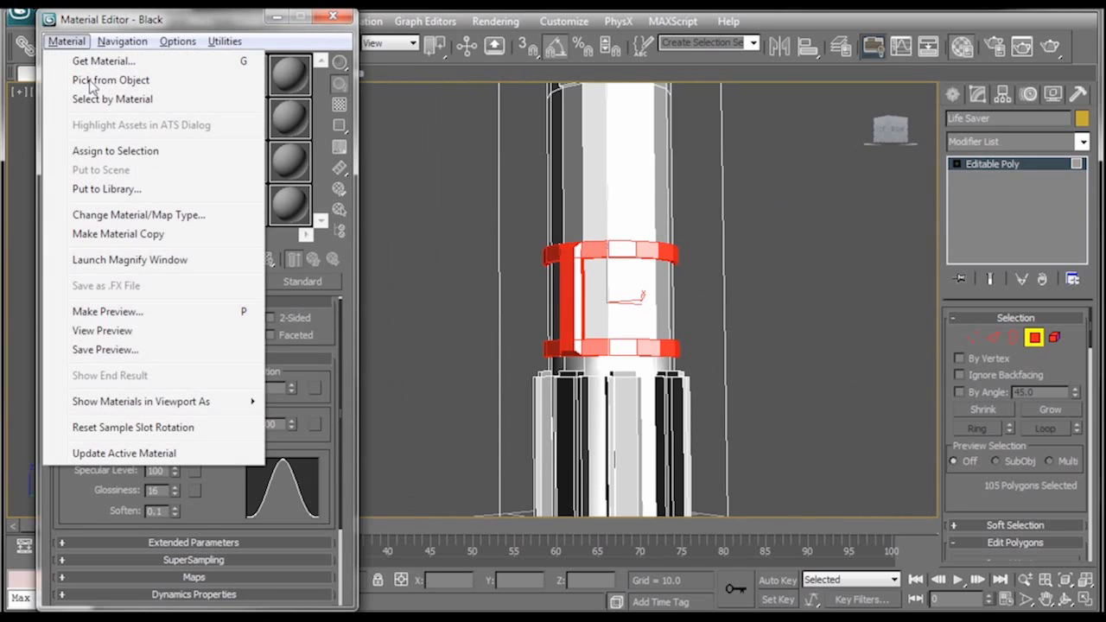
pyautogui.click(116, 151)
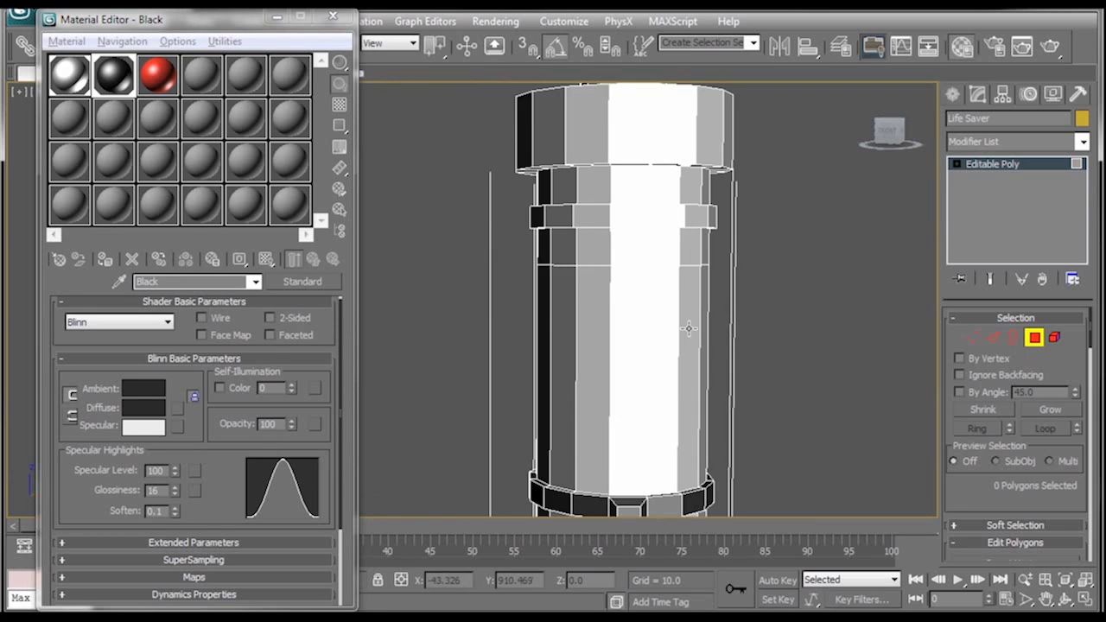
# Select the polygons of the wide collar at the handle's top and the narrow ring beneath it.
pyautogui.moveTo(689, 328); pyautogui.dragTo(622, 291, button='middle')
pyautogui.moveTo(634, 204); pyautogui.dragTo(822, 228)
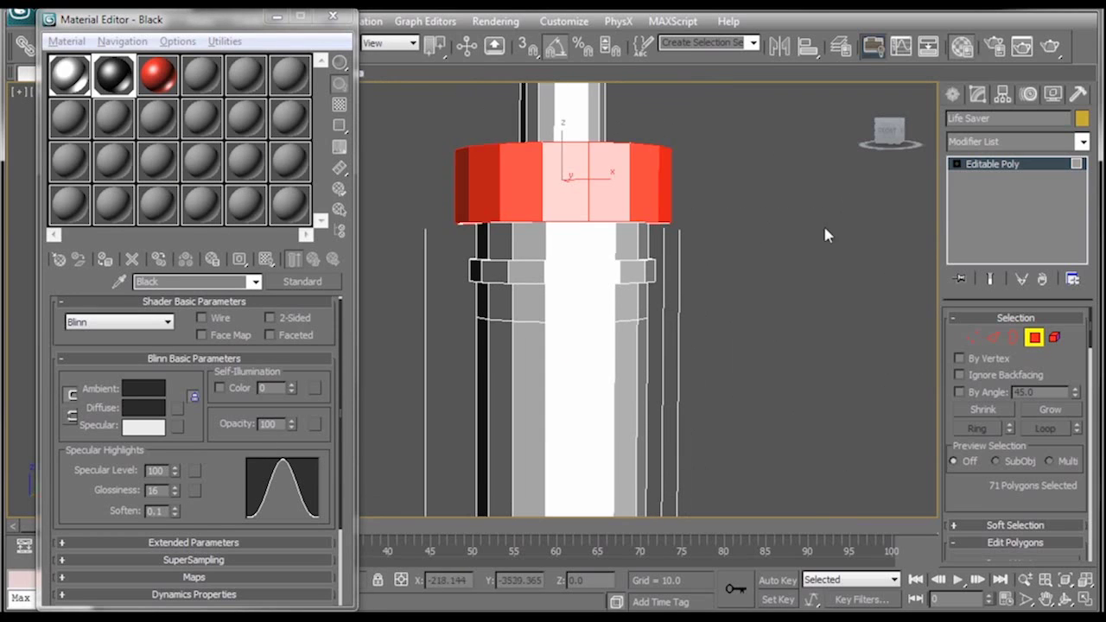
pyautogui.moveTo(803, 248); pyautogui.dragTo(804, 224, button='middle')
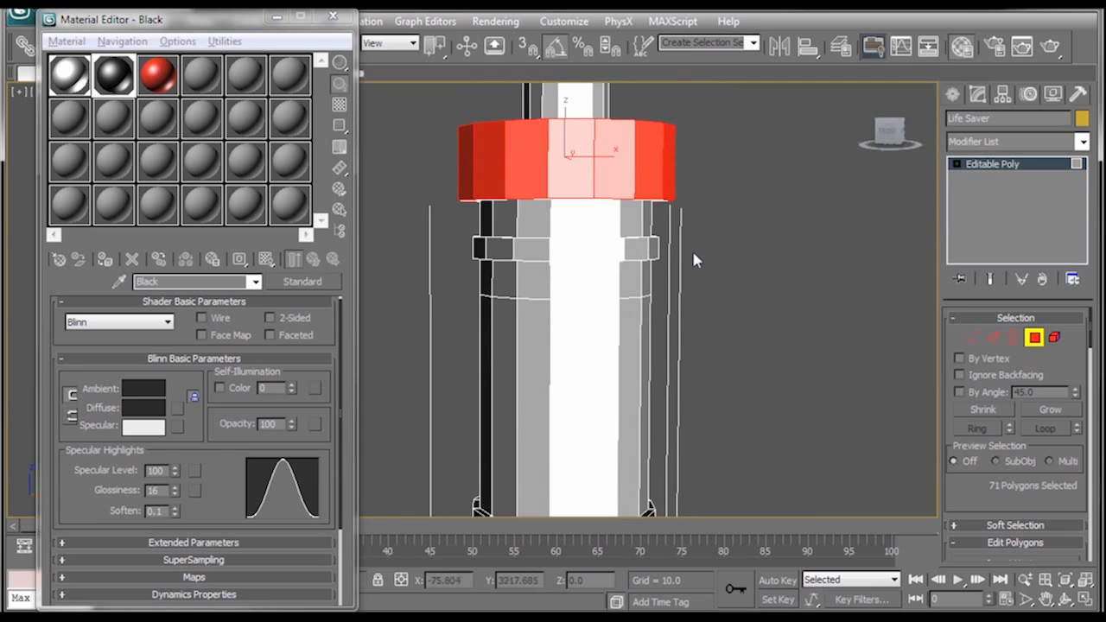
pyautogui.keyDown('ctrl'); pyautogui.moveTo(674, 244); pyautogui.dragTo(451, 252); pyautogui.keyUp('ctrl')
pyautogui.keyDown('alt'); pyautogui.moveTo(451, 252); pyautogui.dragTo(592, 242, button='middle'); pyautogui.keyUp('alt')
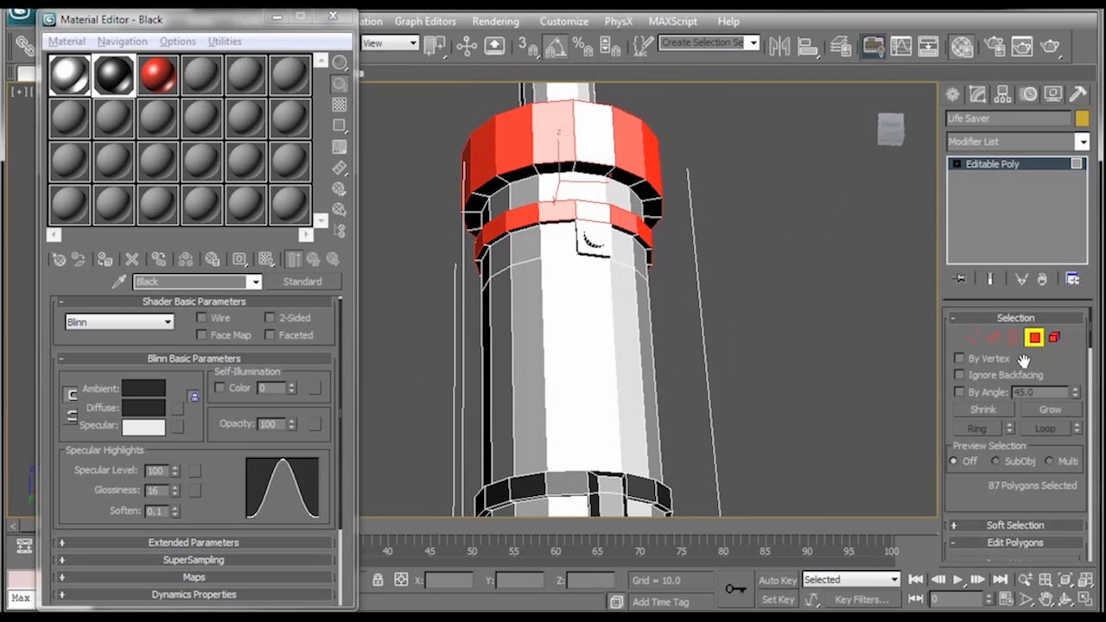
# Grow the collar and ring selection once and assign the Black material to it.
pyautogui.click(1052, 412)
pyautogui.keyDown('alt'); pyautogui.moveTo(768, 285); pyautogui.dragTo(834, 322, button='middle'); pyautogui.keyUp('alt')
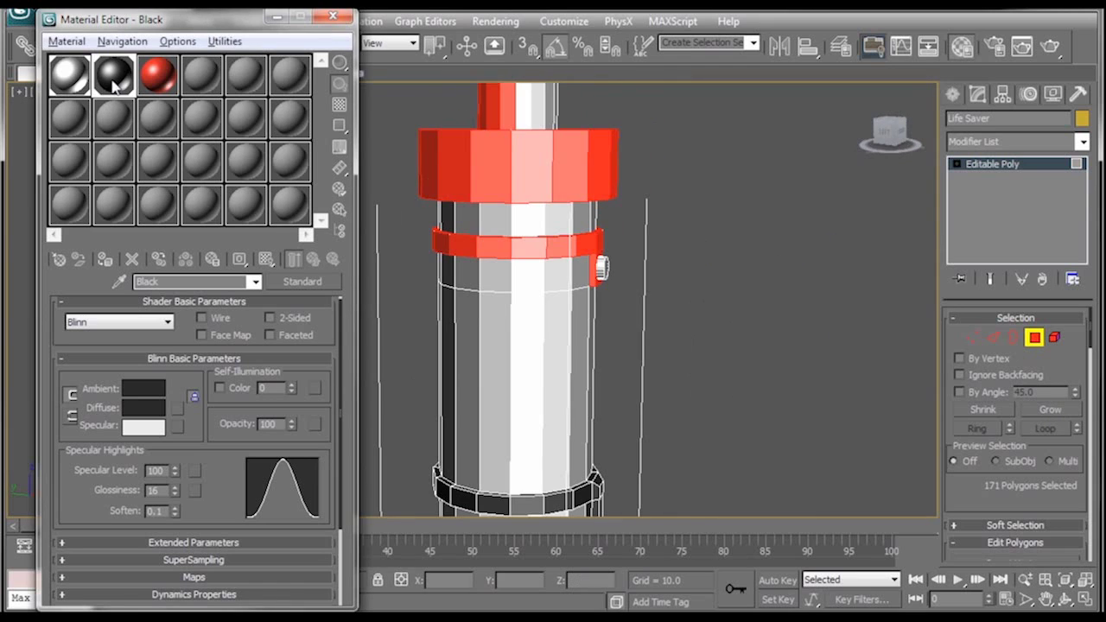
pyautogui.click(67, 41)
pyautogui.click(95, 150)
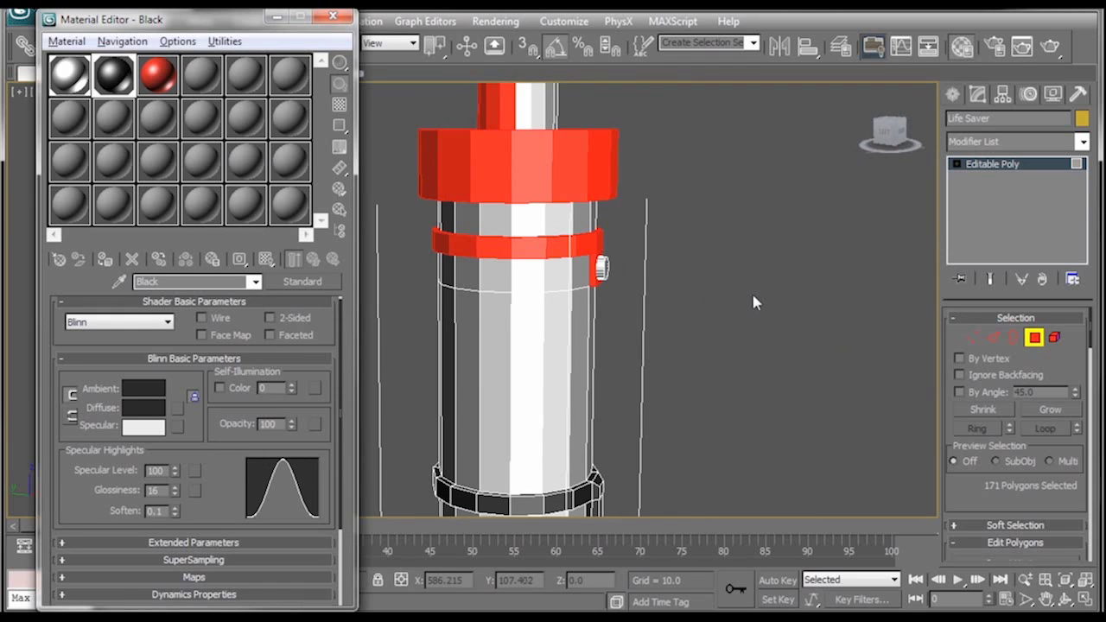
pyautogui.keyDown('alt'); pyautogui.moveTo(753, 296); pyautogui.dragTo(738, 320, button='middle'); pyautogui.keyUp('alt')
# Clear the current selection and select the polygons of the long blade.
pyautogui.scroll(-5, 656, 346)
pyautogui.moveTo(667, 281); pyautogui.dragTo(620, 327, button='middle')
pyautogui.moveTo(620, 327); pyautogui.dragTo(669, 424, button='middle')
pyautogui.scroll(-5, 629, 338)
pyautogui.moveTo(645, 304); pyautogui.dragTo(644, 496, button='middle')
pyautogui.scroll(-4, 658, 483)
pyautogui.click(614, 363)
pyautogui.moveTo(458, 105); pyautogui.dragTo(504, 180)
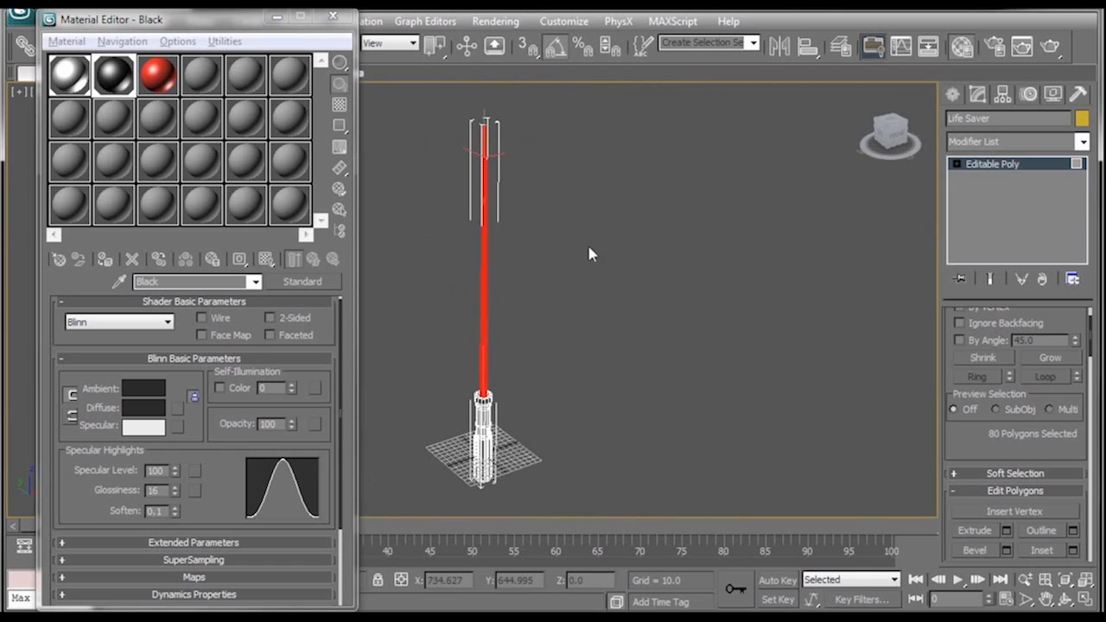
# Grow the blade selection three times to include the blade's base and the inner floor of the collar.
pyautogui.keyDown('alt'); pyautogui.moveTo(590, 254); pyautogui.dragTo(597, 68, button='middle'); pyautogui.keyUp('alt')
pyautogui.moveTo(604, 200); pyautogui.dragTo(627, 270, button='middle')
pyautogui.scroll(10, 627, 270)
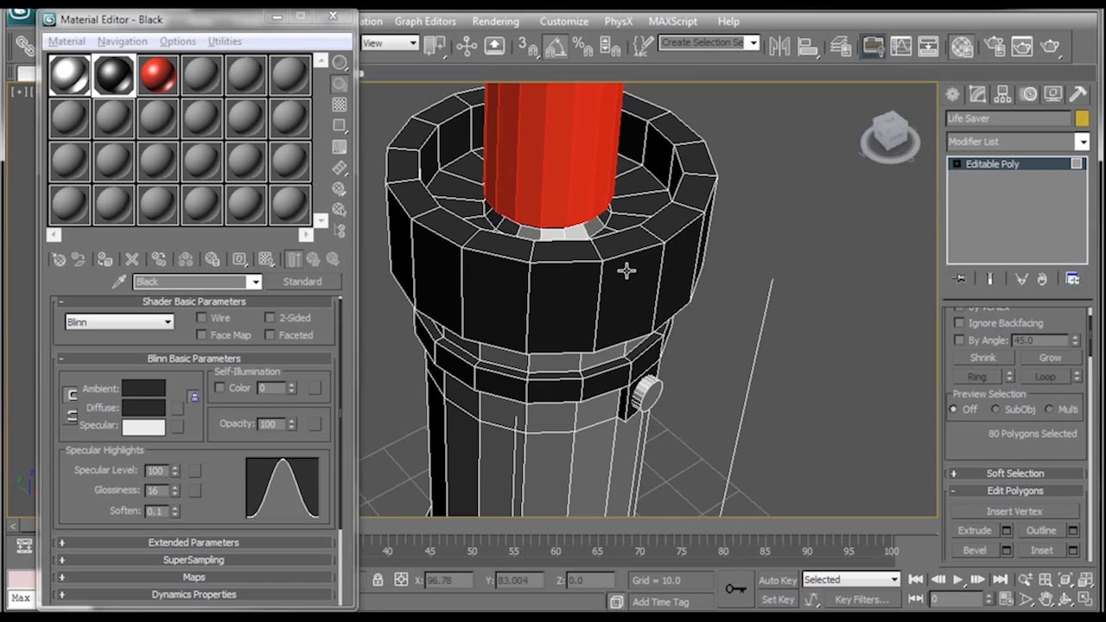
pyautogui.scroll(2, 626, 271)
pyautogui.click(1048, 357)
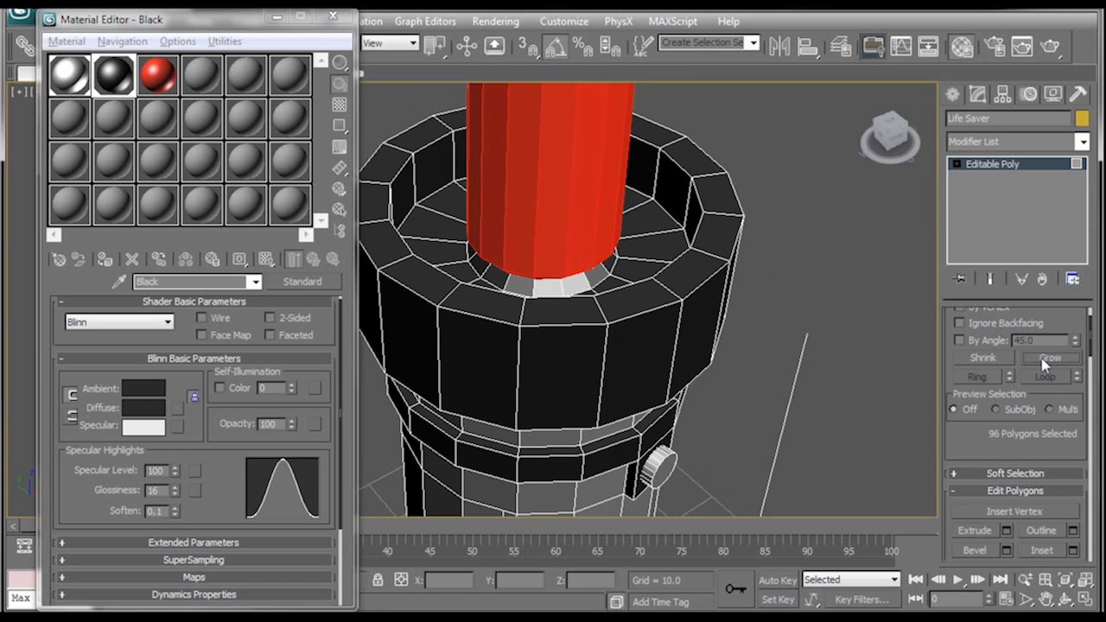
pyautogui.click(1047, 357)
pyautogui.click(1048, 358)
pyautogui.moveTo(674, 257); pyautogui.dragTo(696, 432, button='middle')
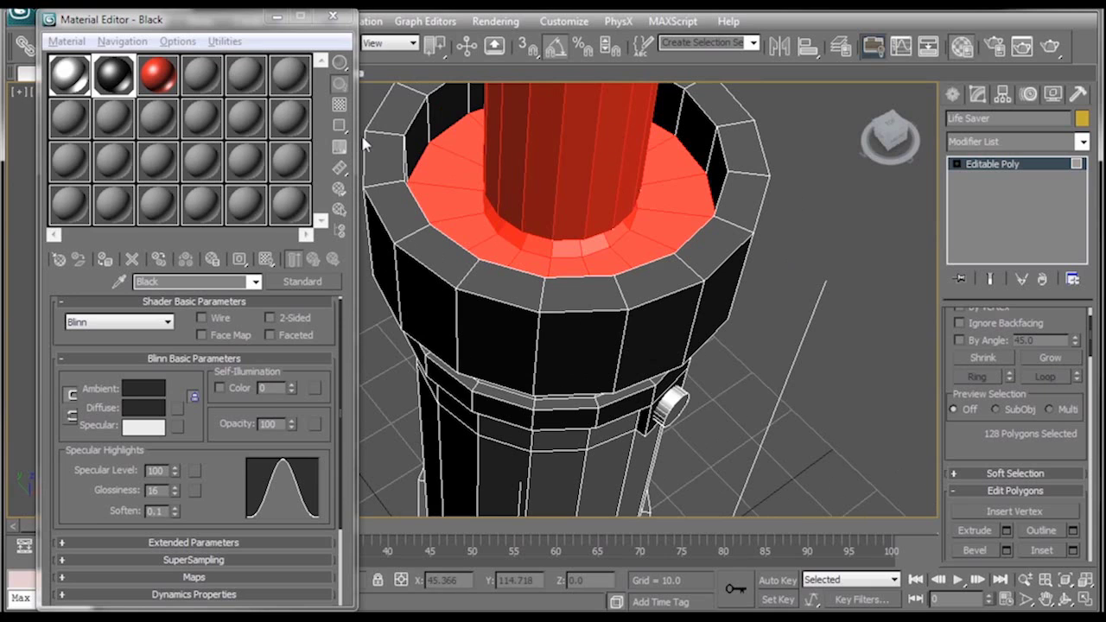
# Assign the Glow material to the selected blade and collar floor polygons.
pyautogui.click(214, 88)
pyautogui.click(67, 42)
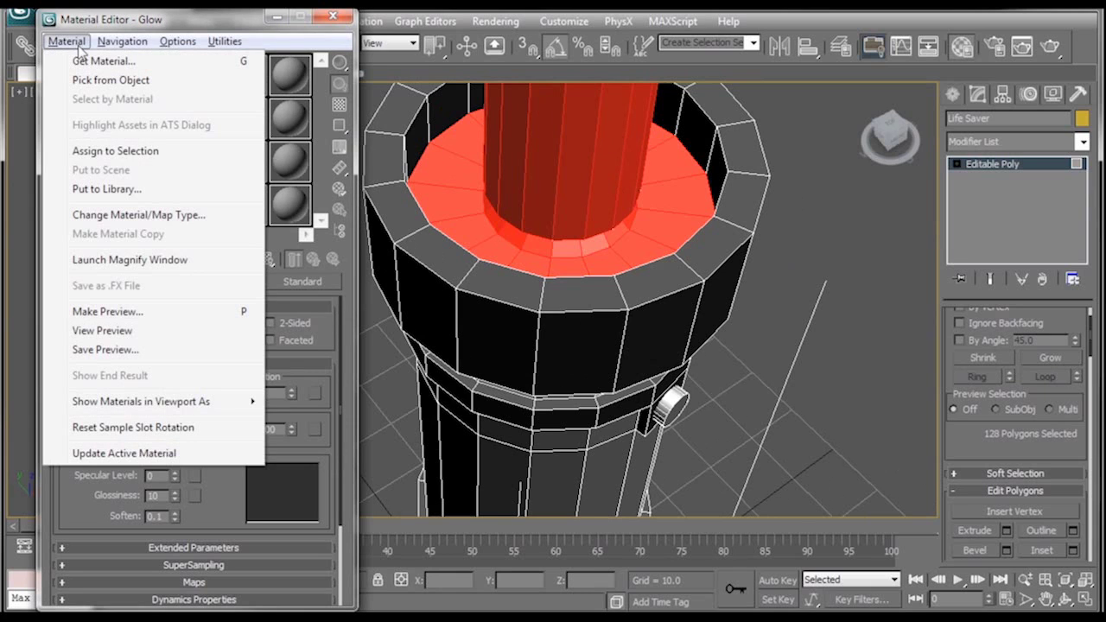
pyautogui.click(126, 154)
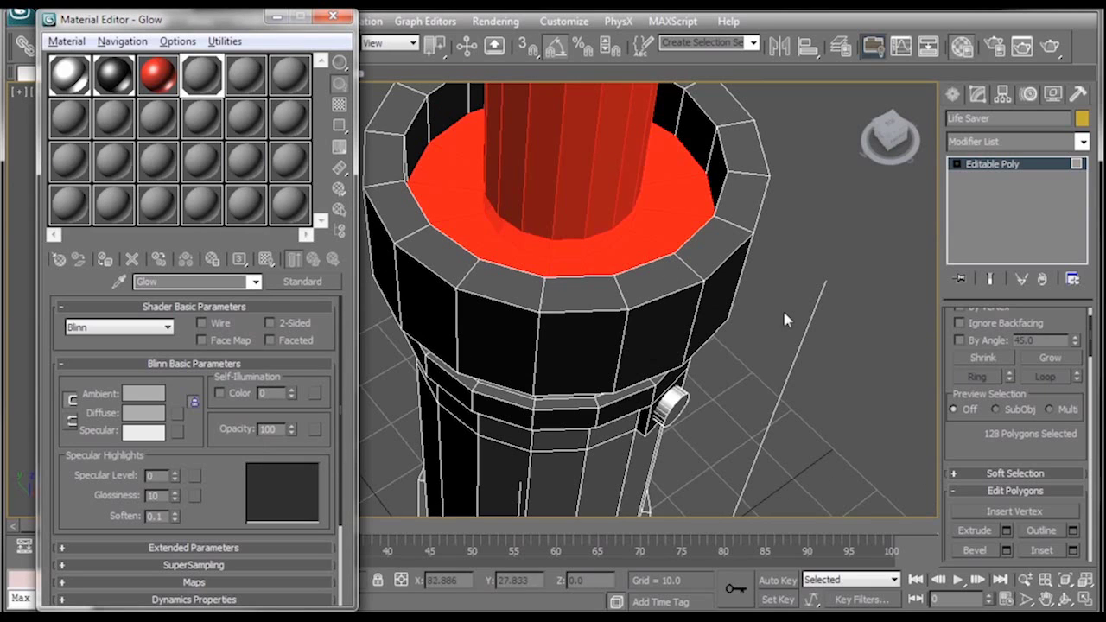
pyautogui.click(816, 316)
# Select the round button below the collar, grow the selection once and assign the red material to it.
pyautogui.keyDown('alt'); pyautogui.moveTo(815, 316); pyautogui.dragTo(734, 249, button='middle'); pyautogui.keyUp('alt')
pyautogui.moveTo(735, 249); pyautogui.dragTo(756, 168, button='middle')
pyautogui.click(629, 170)
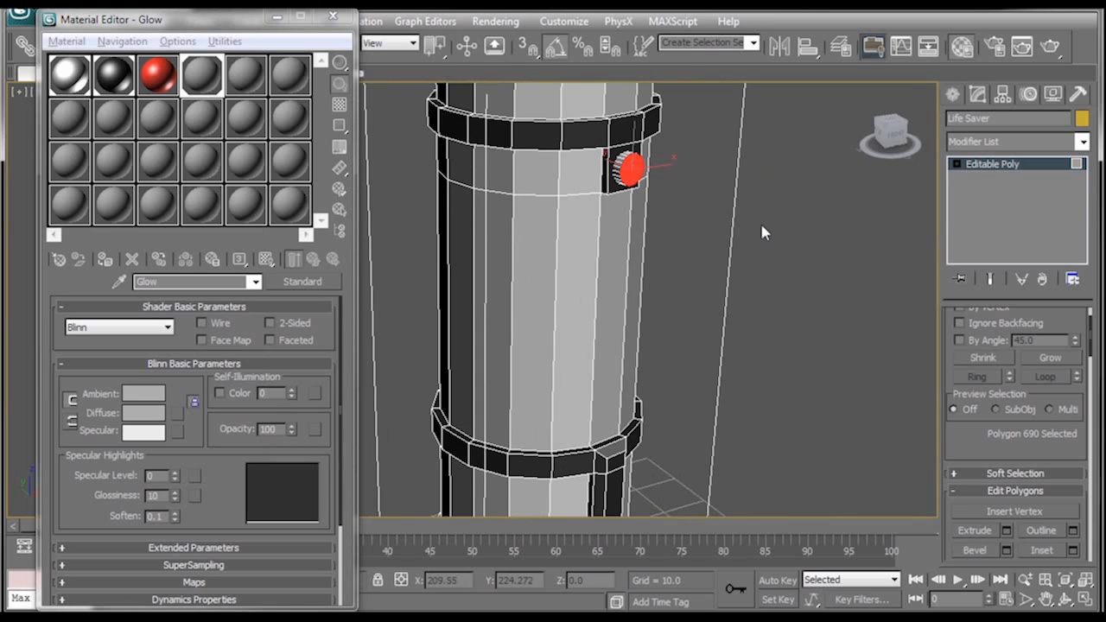
pyautogui.click(1041, 357)
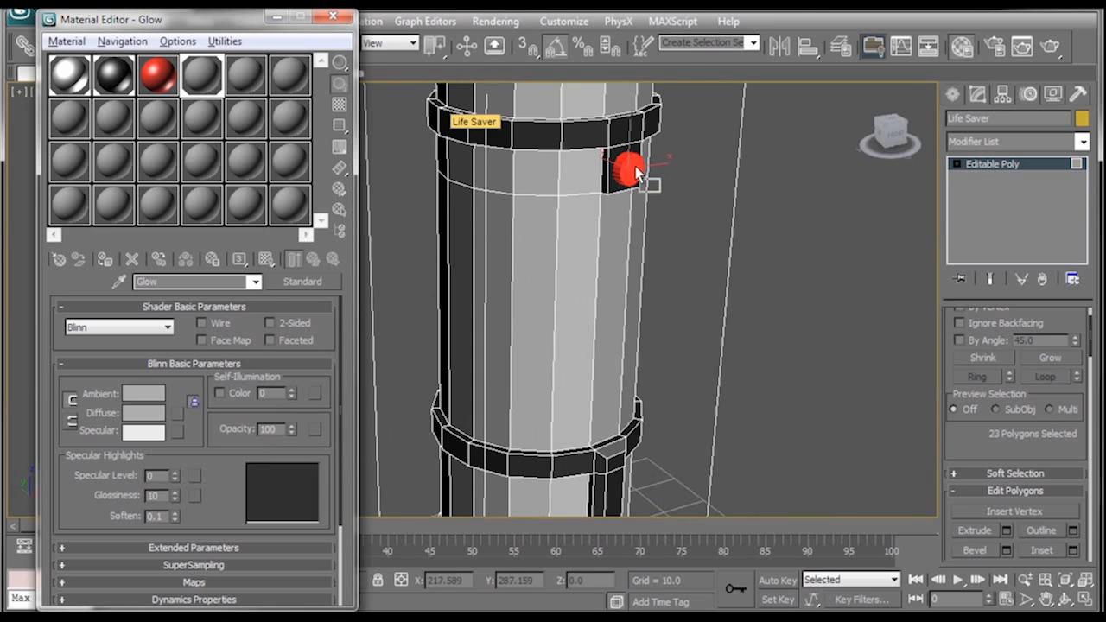
pyautogui.click(710, 225)
# Assign the Glow material to the front face of the vertical bar between the two lower bands and test-render the view.
pyautogui.scroll(-4, 677, 245)
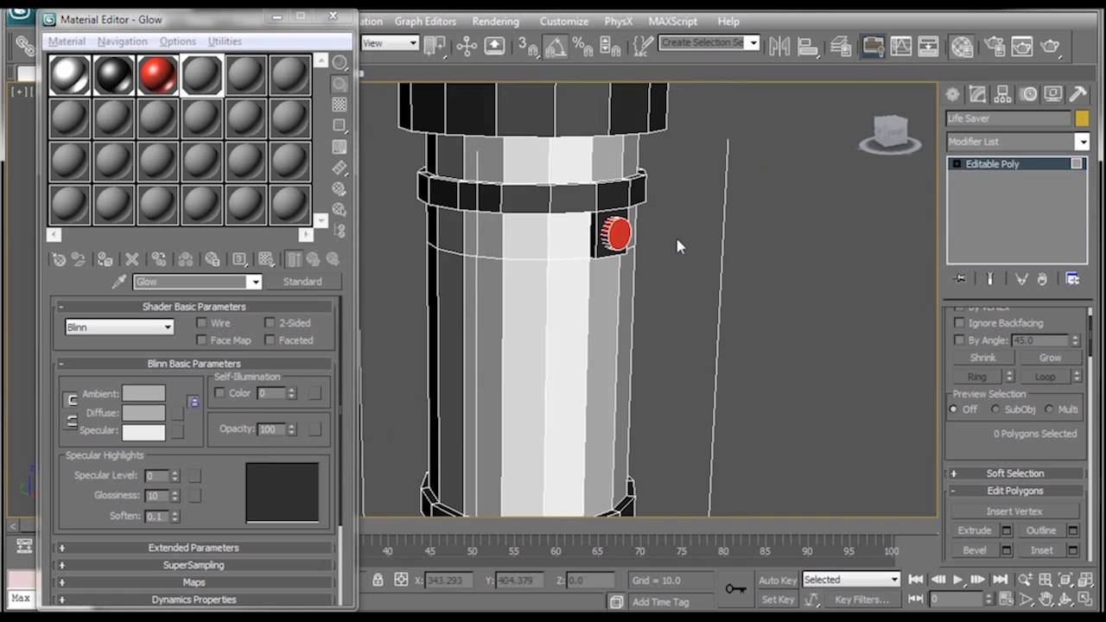
pyautogui.moveTo(600, 298); pyautogui.dragTo(593, 190, button='middle')
pyautogui.scroll(3, 591, 191)
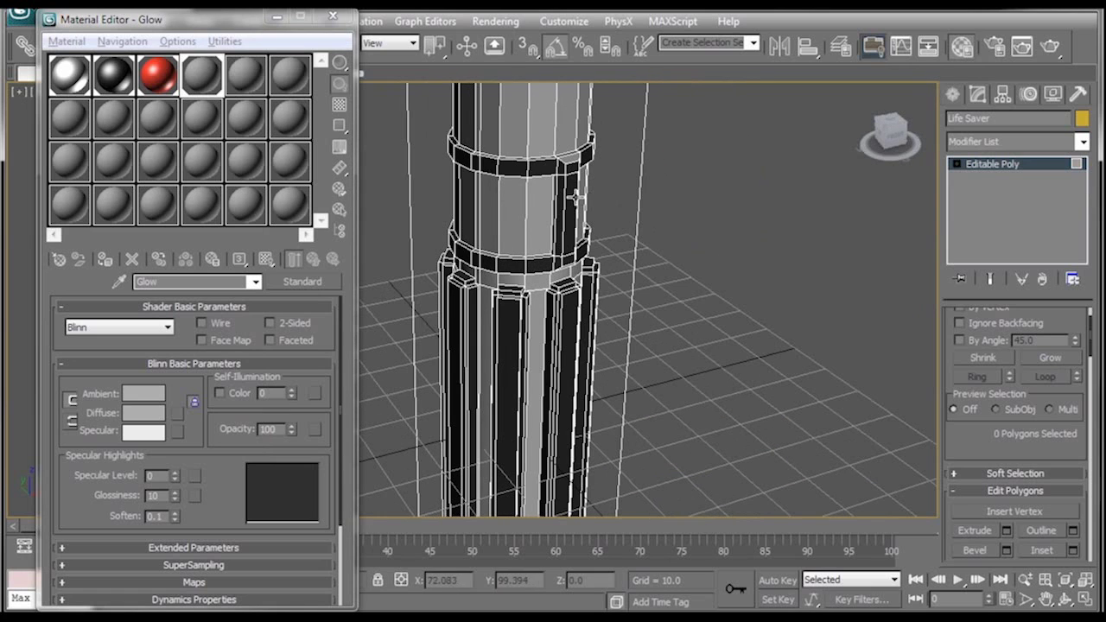
pyautogui.click(572, 198)
pyautogui.click(66, 40)
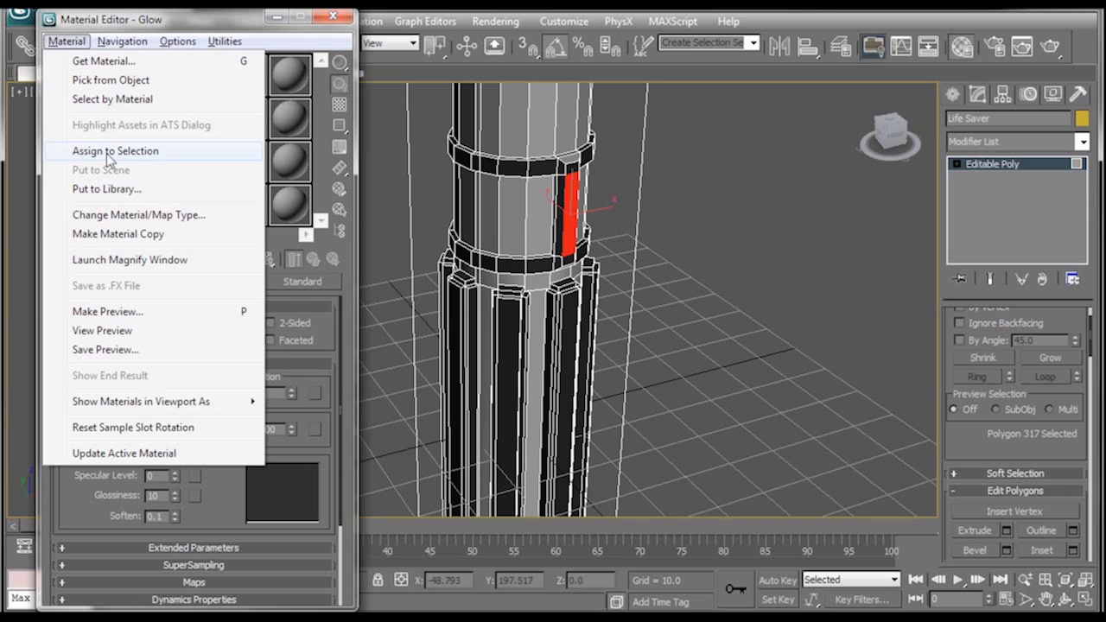
pyautogui.click(108, 154)
pyautogui.click(628, 257)
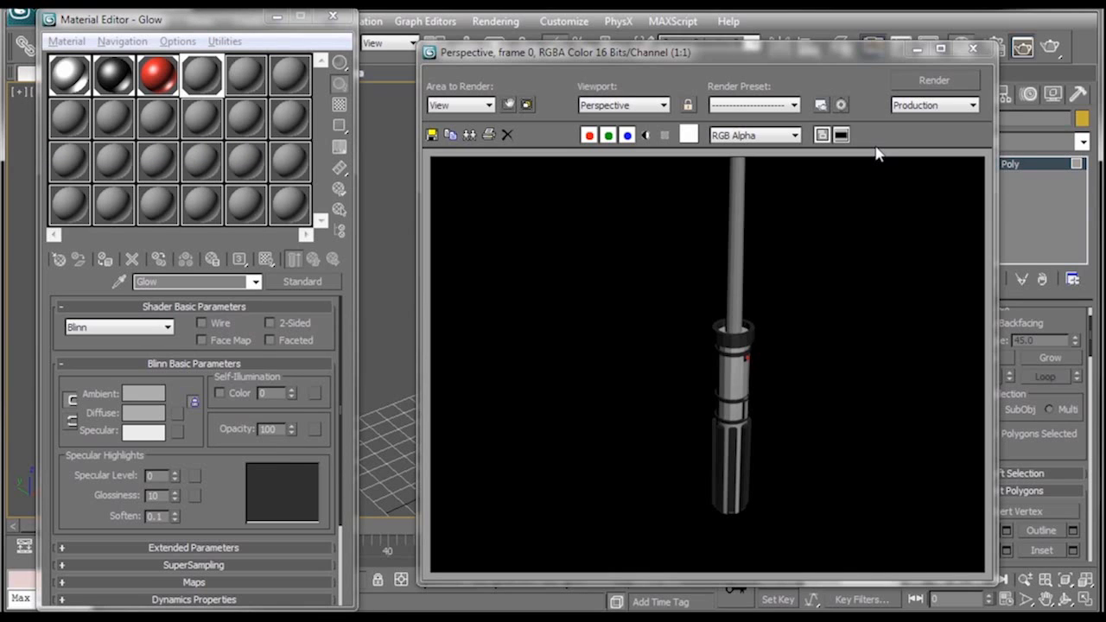
pyautogui.click(970, 50)
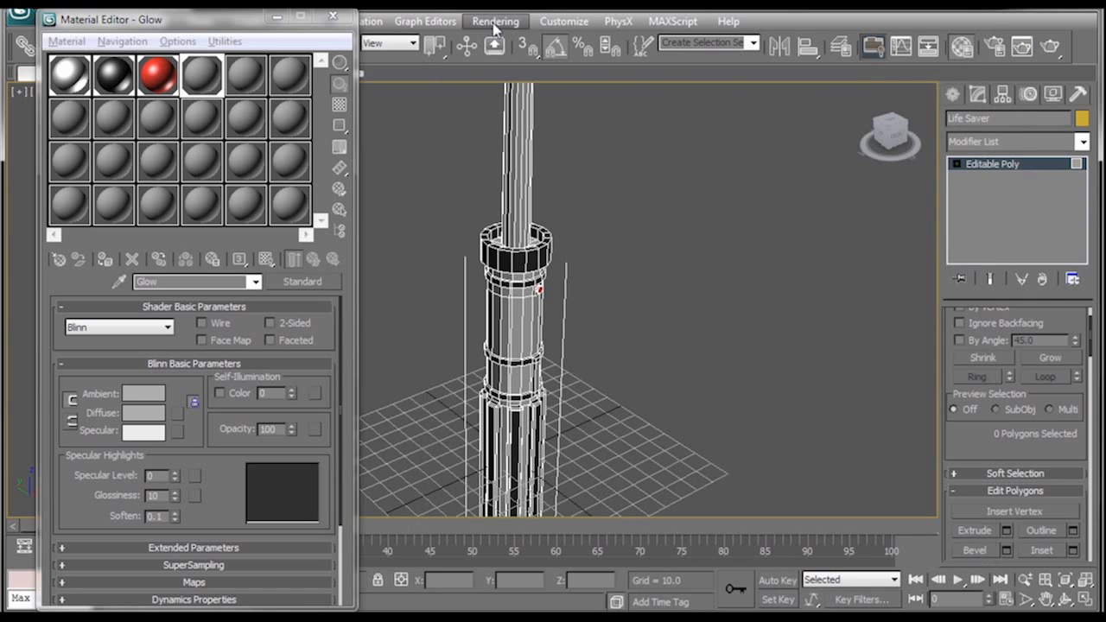
# Add a Lens Effects entry to the render effects in Environment and Effects.
pyautogui.click(495, 24)
pyautogui.click(527, 176)
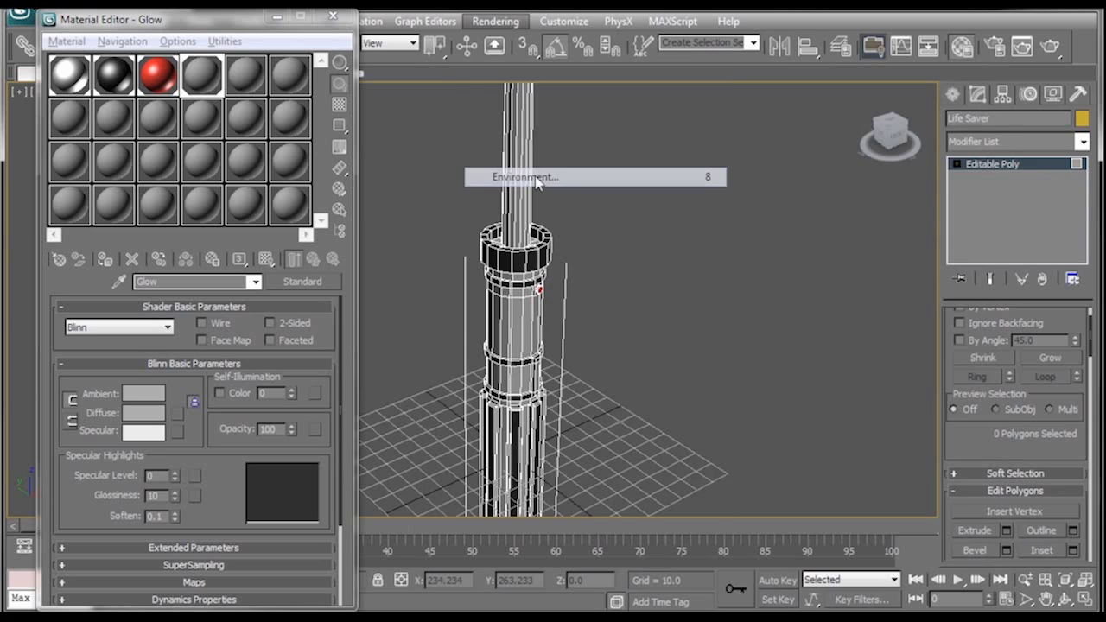
pyautogui.moveTo(812, 25); pyautogui.dragTo(718, 12)
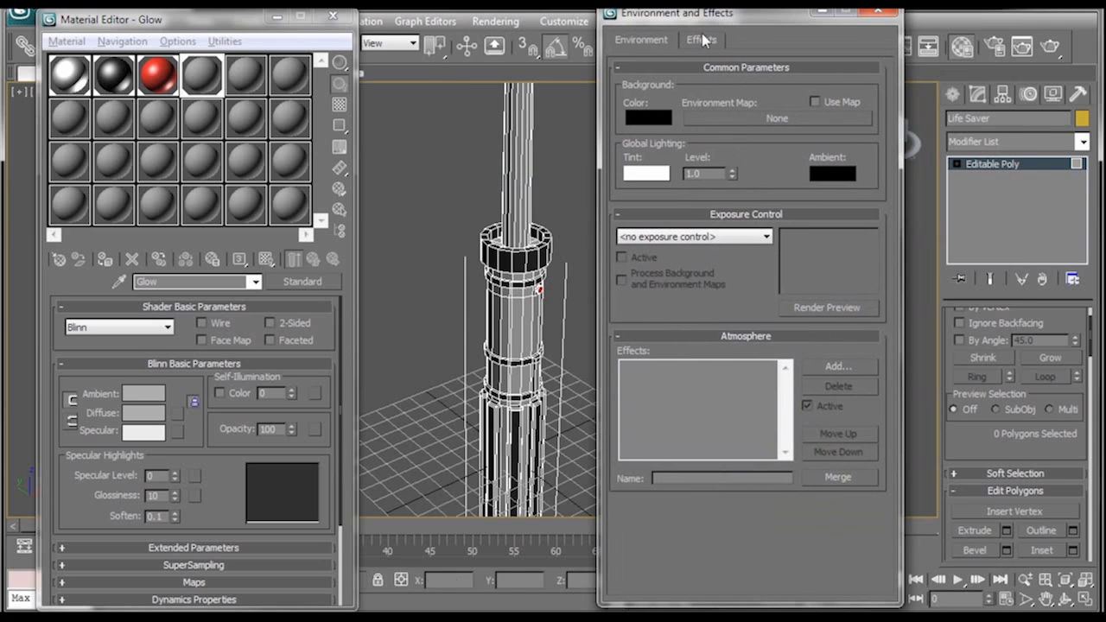
pyautogui.click(702, 42)
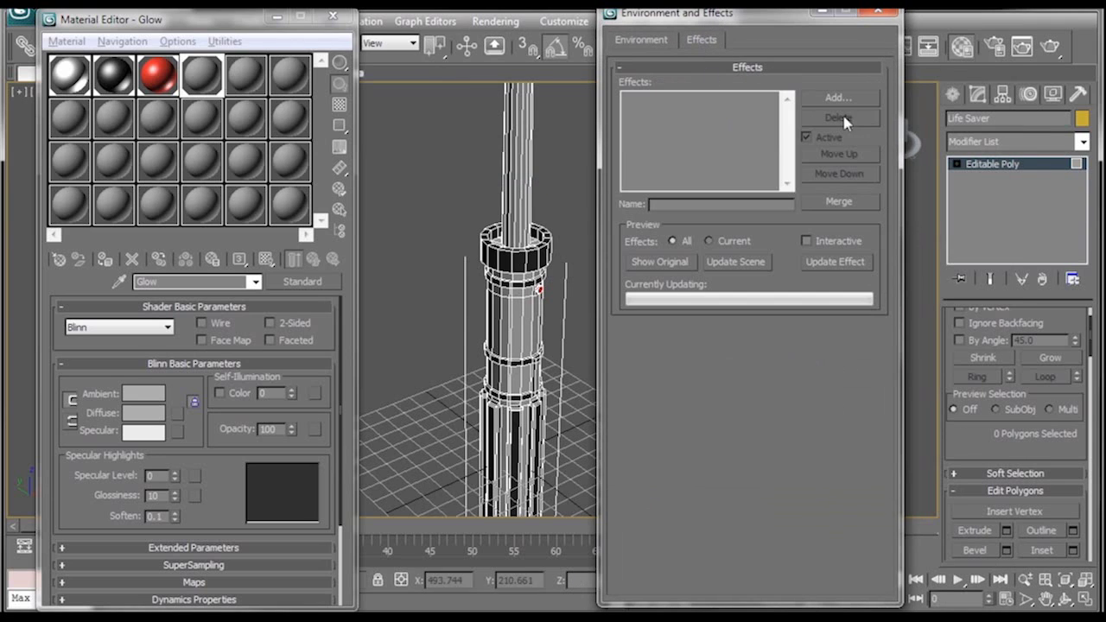
pyautogui.click(840, 102)
pyautogui.click(637, 73)
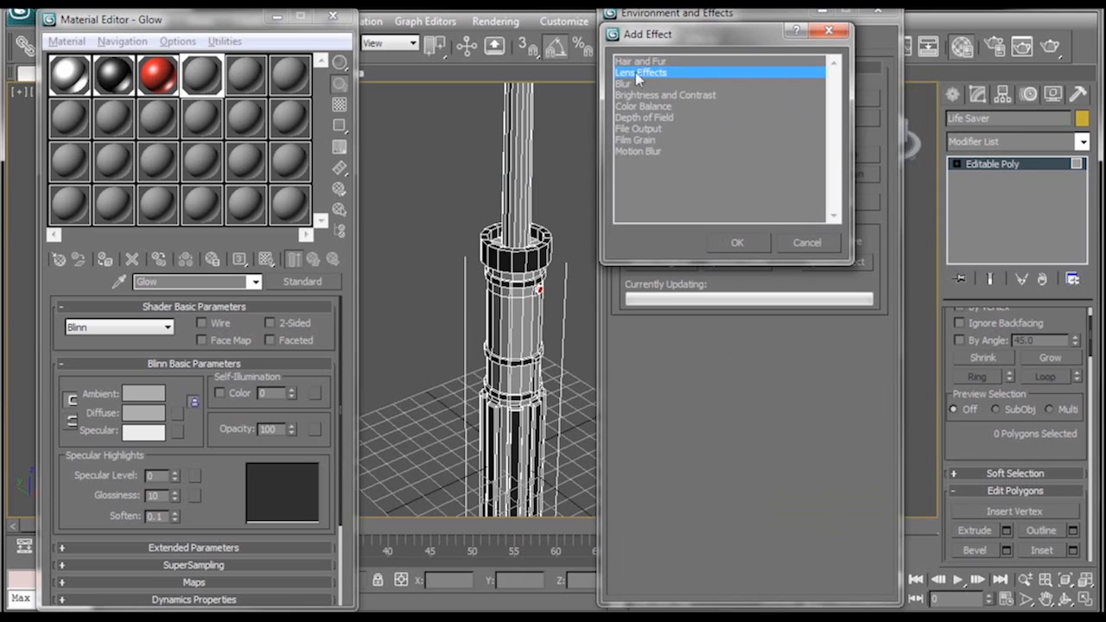
pyautogui.click(737, 242)
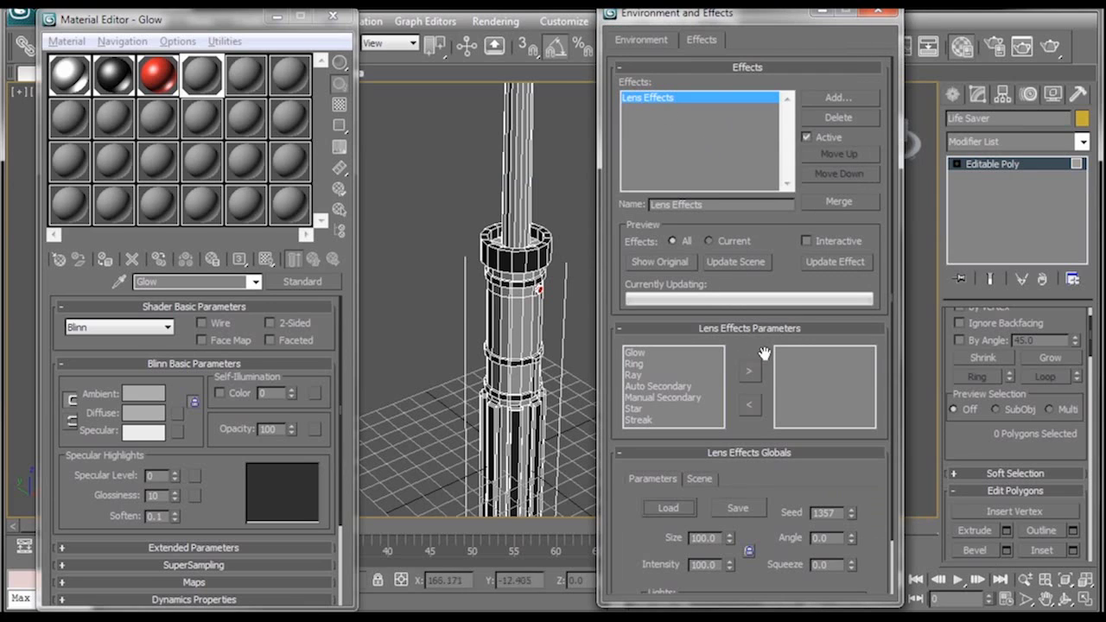
pyautogui.scroll(-2, 630, 294)
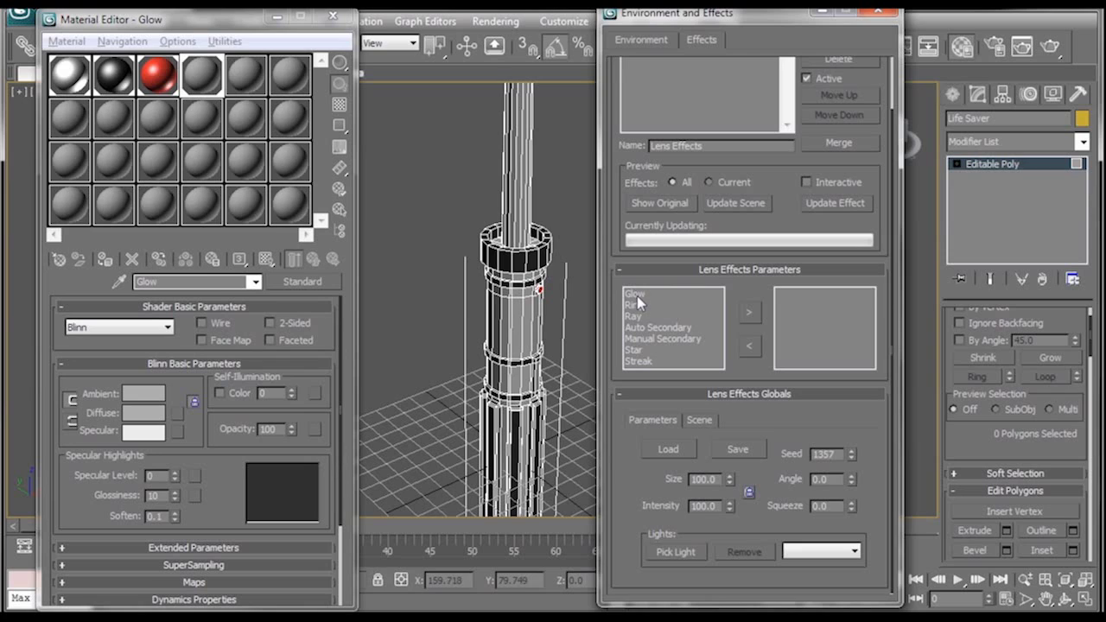
# Add a Glow element to the Lens Effects and name both the element and the blade's material Green Glow.
pyautogui.click(637, 295)
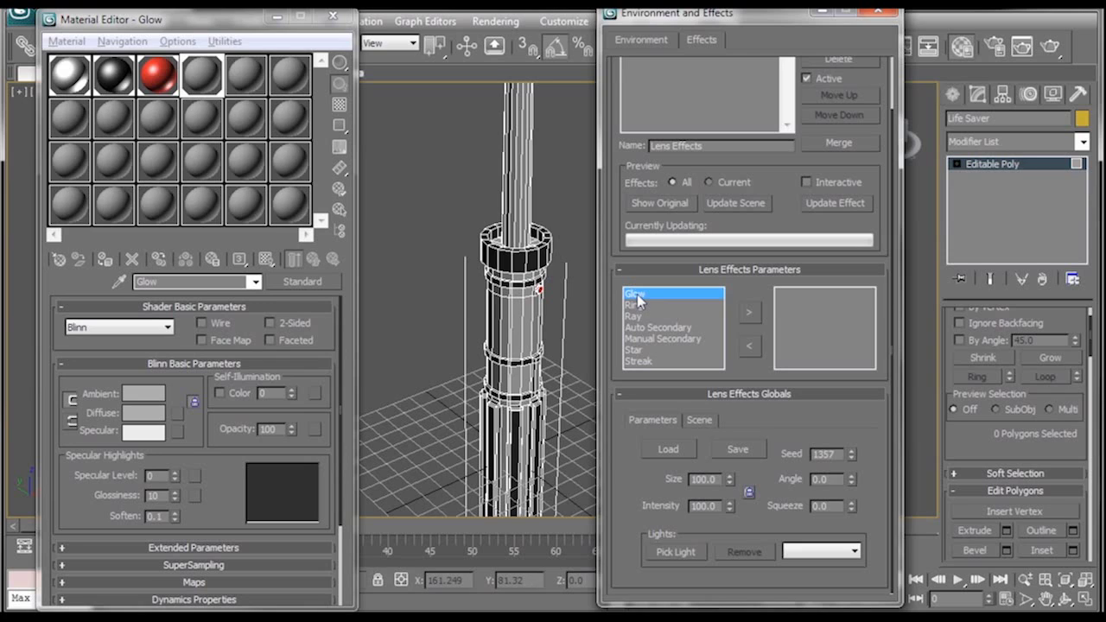
pyautogui.click(749, 316)
pyautogui.moveTo(771, 419); pyautogui.dragTo(746, 145)
pyautogui.moveTo(760, 370); pyautogui.dragTo(761, 297)
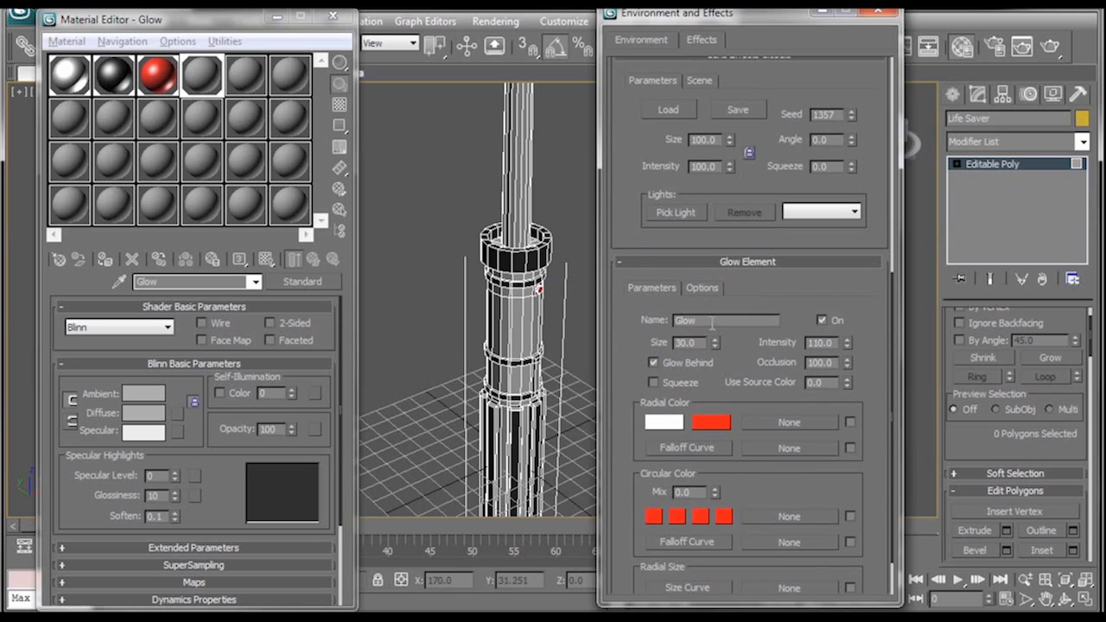
pyautogui.moveTo(711, 322); pyautogui.dragTo(613, 322)
pyautogui.write('Green')
pyautogui.click(197, 284)
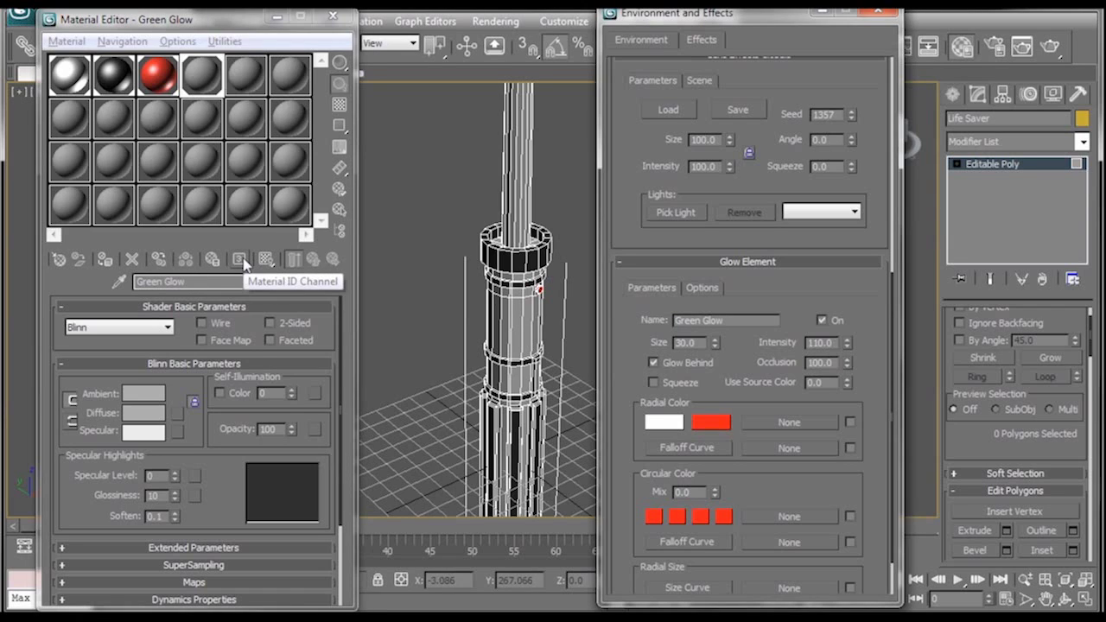
# Enable Material ID 3 as the Green Glow element's image source and test-render the view.
pyautogui.click(696, 292)
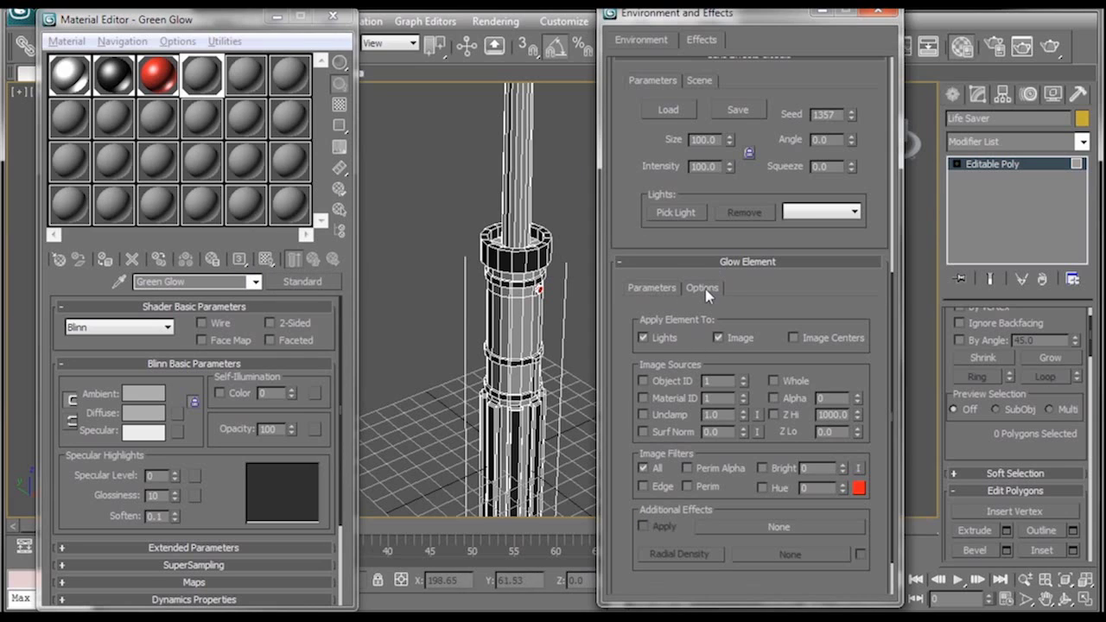
pyautogui.click(643, 399)
pyautogui.click(1050, 48)
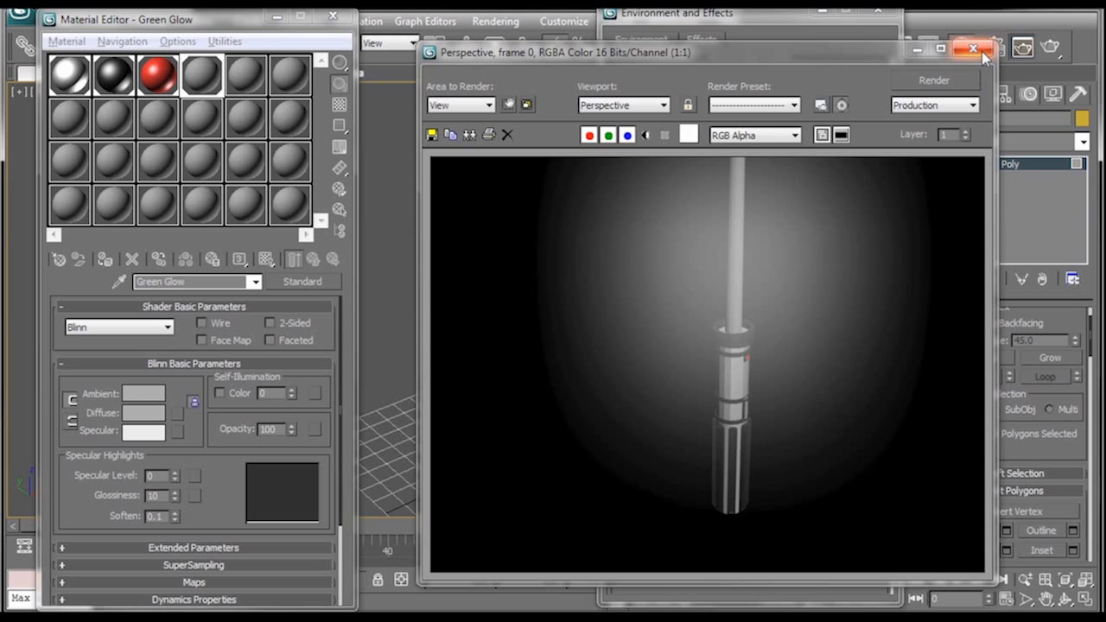
pyautogui.click(976, 52)
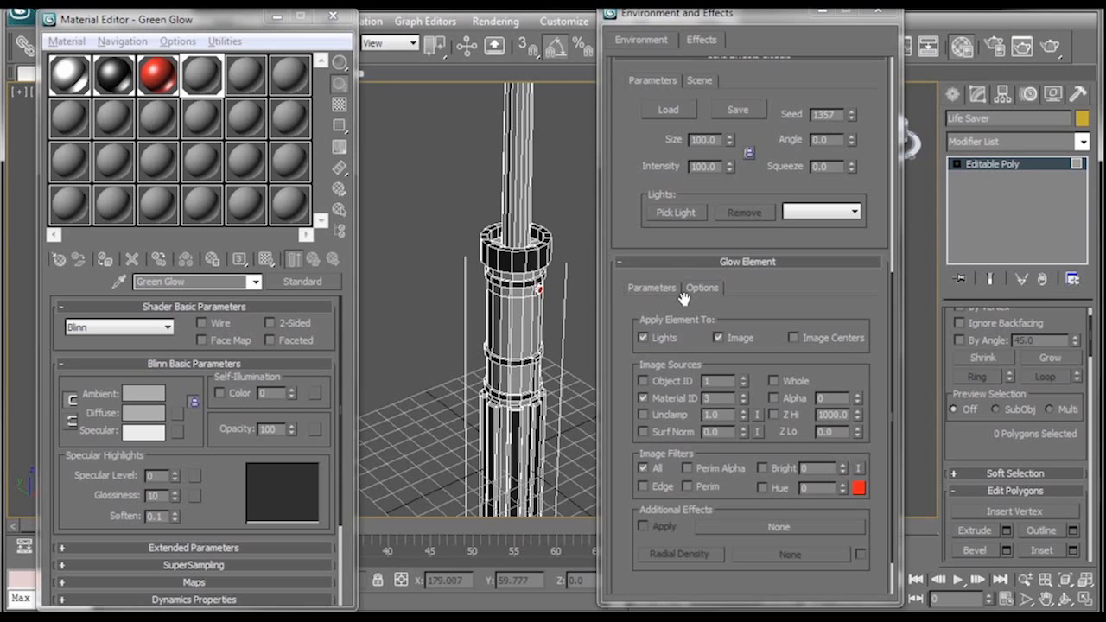
# Set the Green Glow radial colors to green: center 42, 255, 0 and edge 12, 255, 0.
pyautogui.click(664, 292)
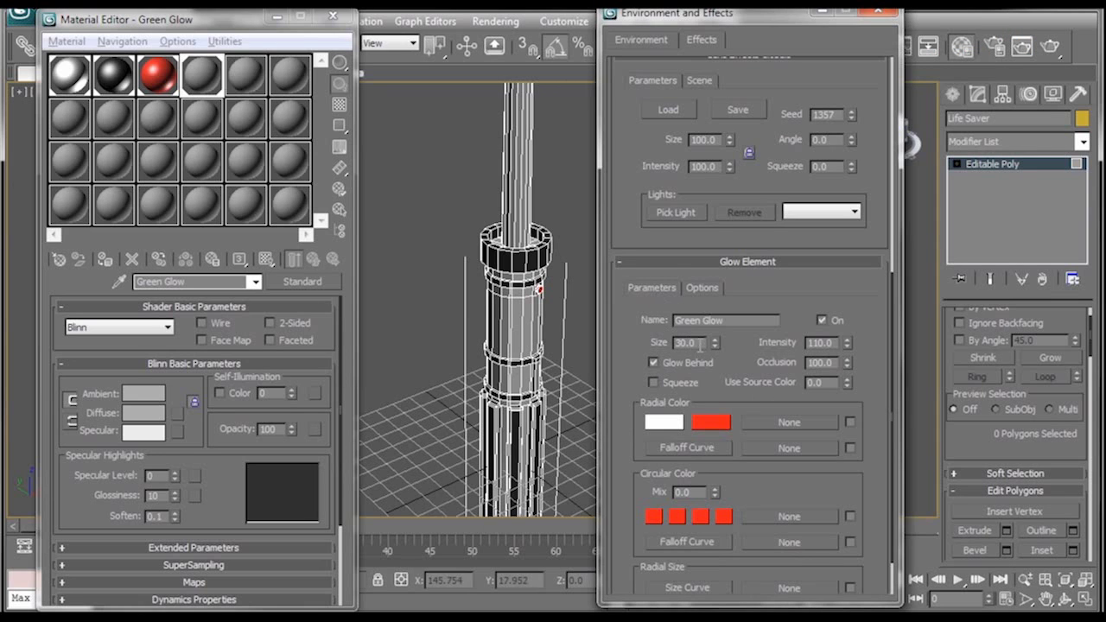
pyautogui.click(664, 422)
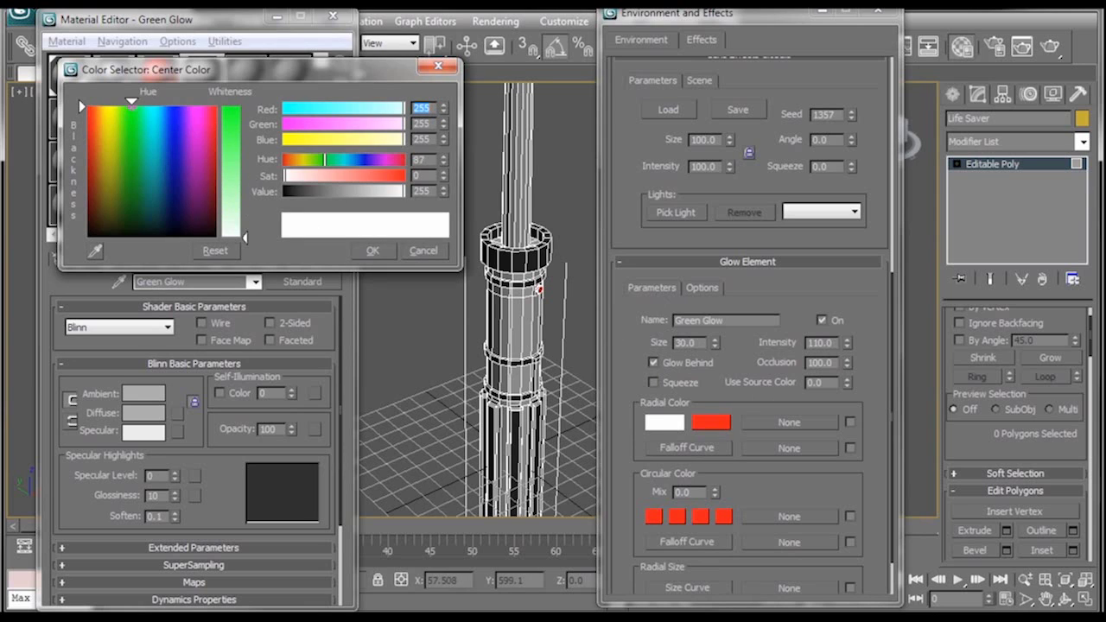
pyautogui.click(235, 110)
pyautogui.click(373, 255)
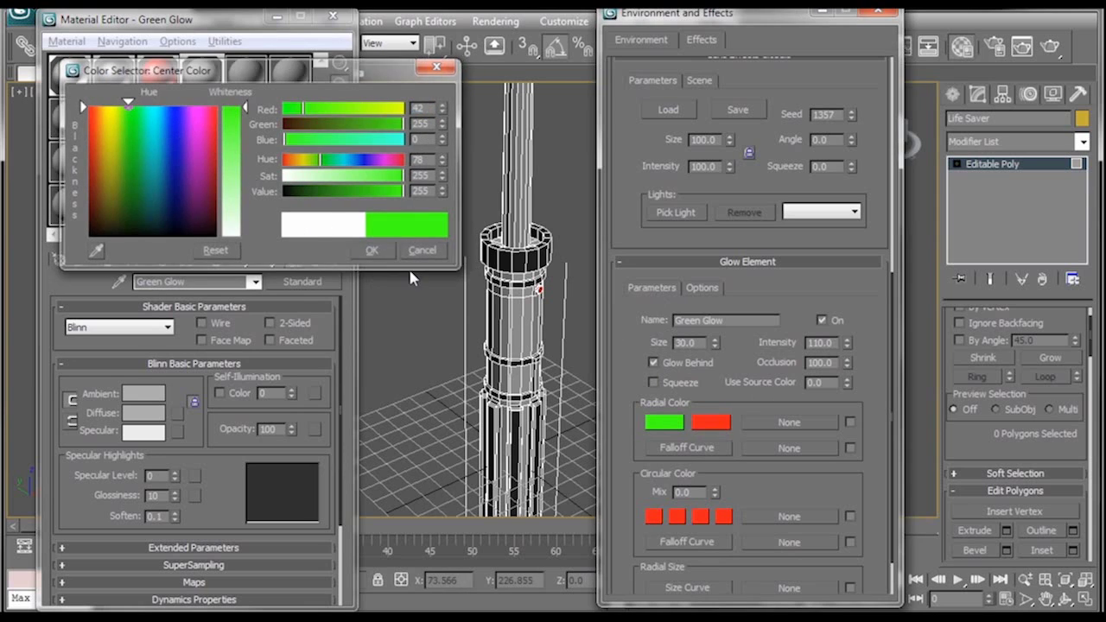
pyautogui.click(706, 421)
pyautogui.click(132, 105)
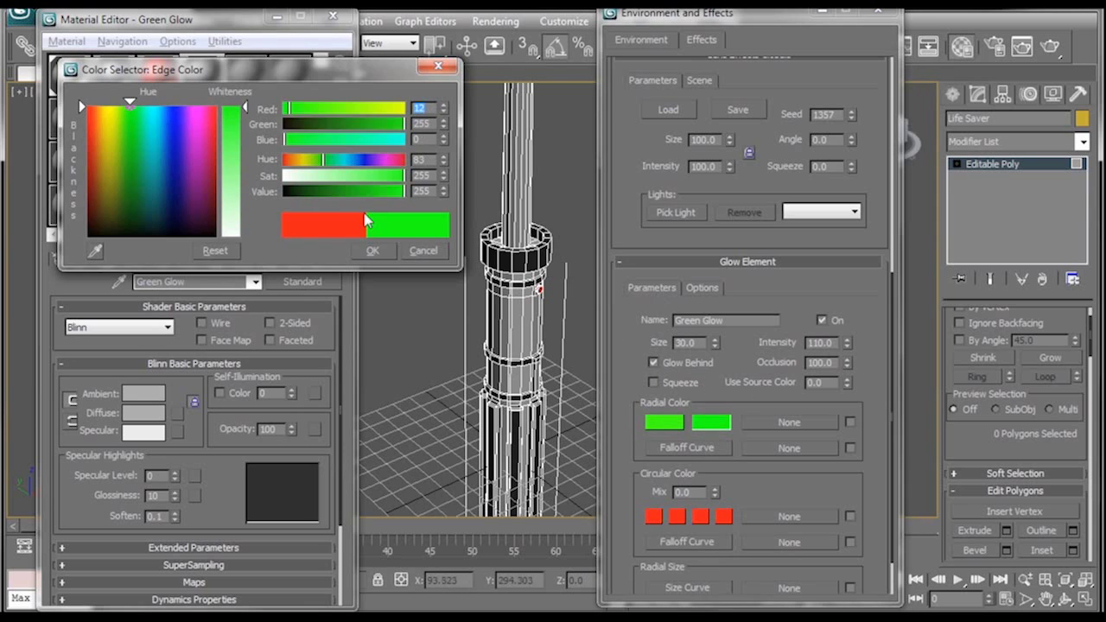
pyautogui.click(374, 252)
pyautogui.click(373, 250)
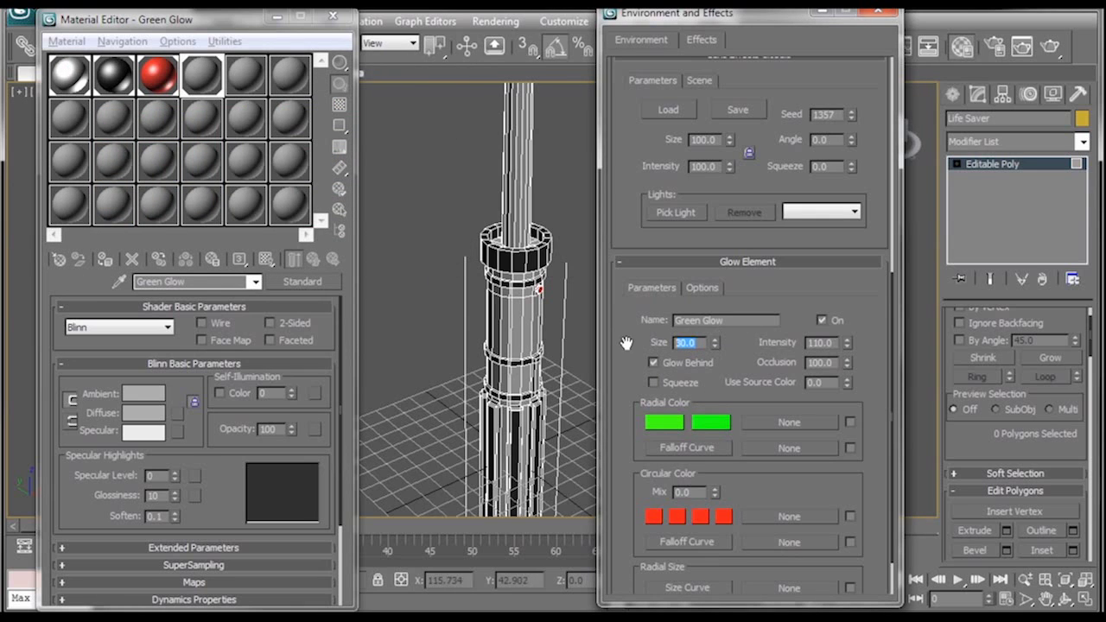
# Set the Green Glow size to 0.1 and intensity to 159, and test-render the view.
pyautogui.write('.1')
pyautogui.moveTo(848, 348); pyautogui.dragTo(844, 313)
pyautogui.click(847, 339)
pyautogui.click(1024, 50)
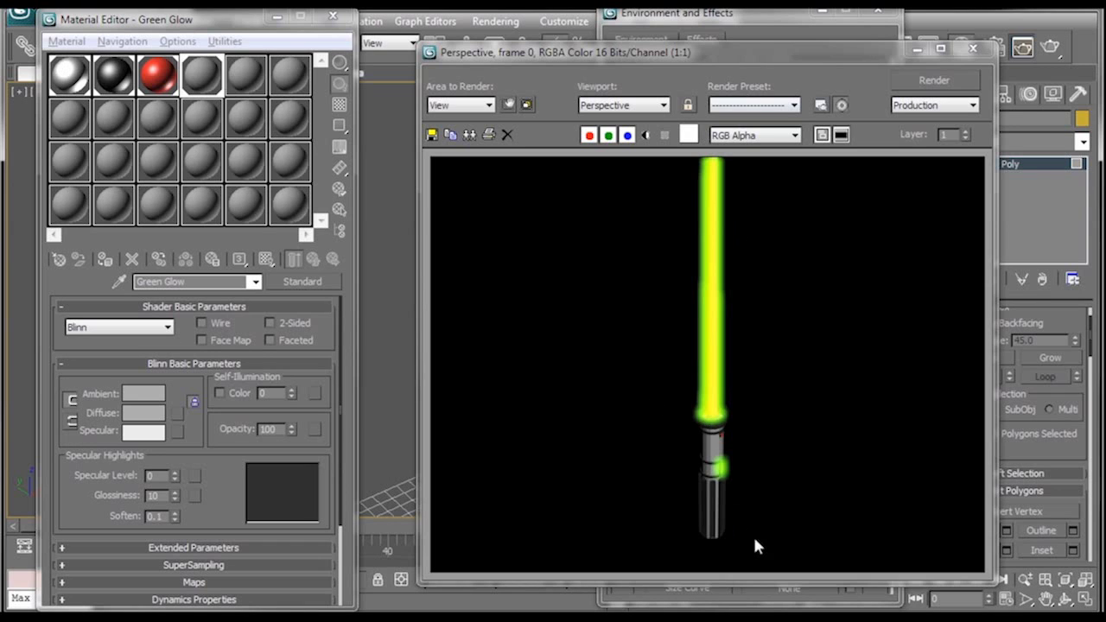
pyautogui.click(965, 50)
# Shift the Green Glow radial center color to a purer, slightly whiter green and test-render the view.
pyautogui.click(664, 422)
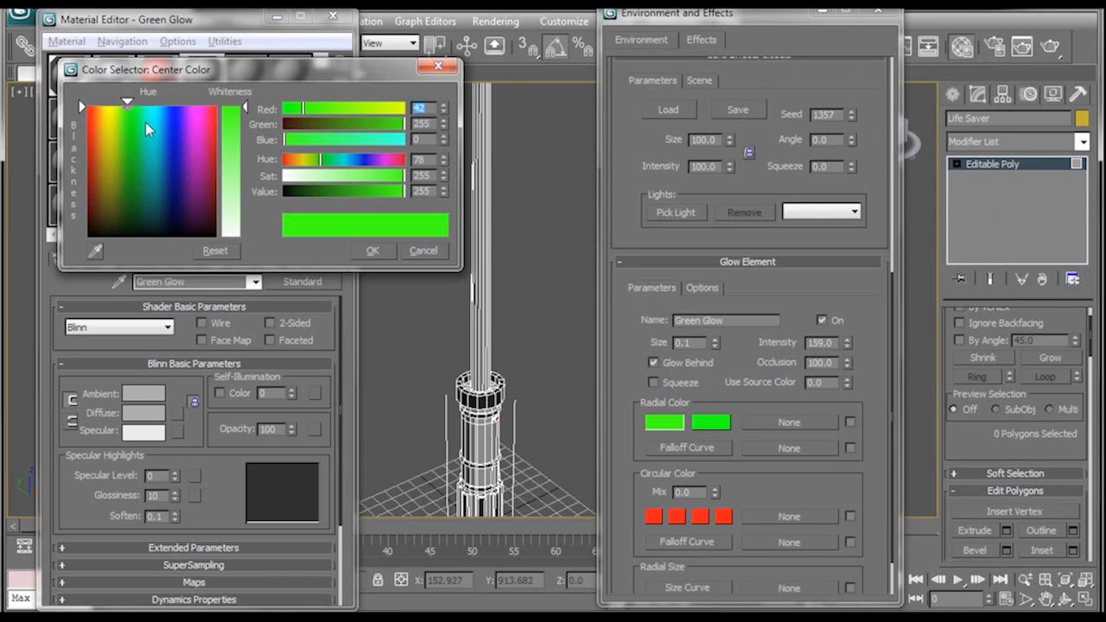
pyautogui.moveTo(127, 102); pyautogui.dragTo(130, 104)
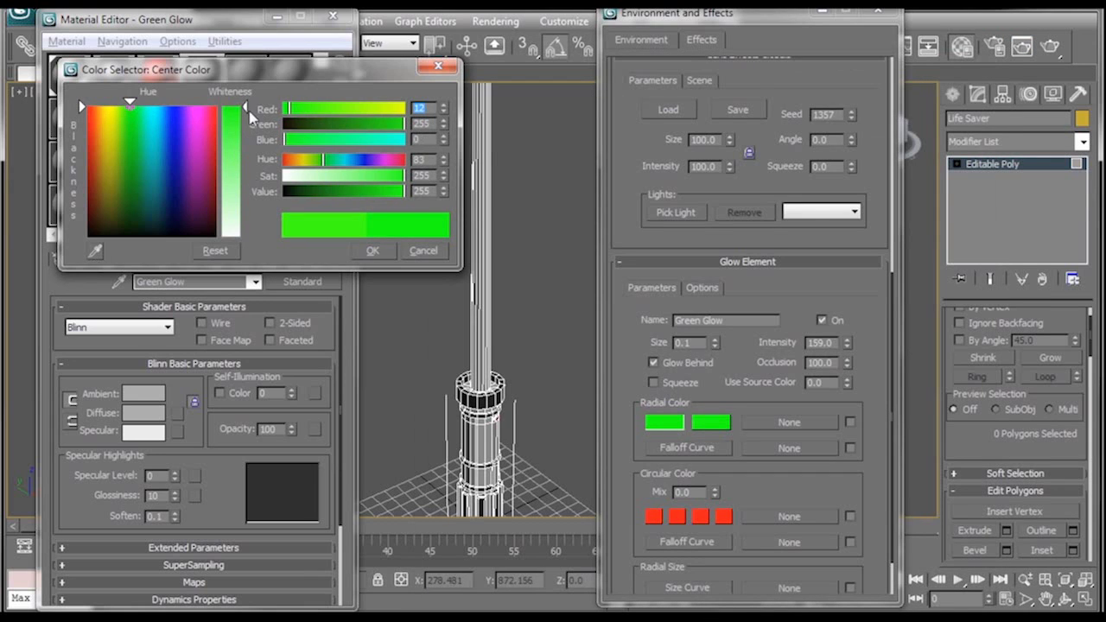
pyautogui.moveTo(249, 111); pyautogui.dragTo(249, 121)
pyautogui.click(372, 250)
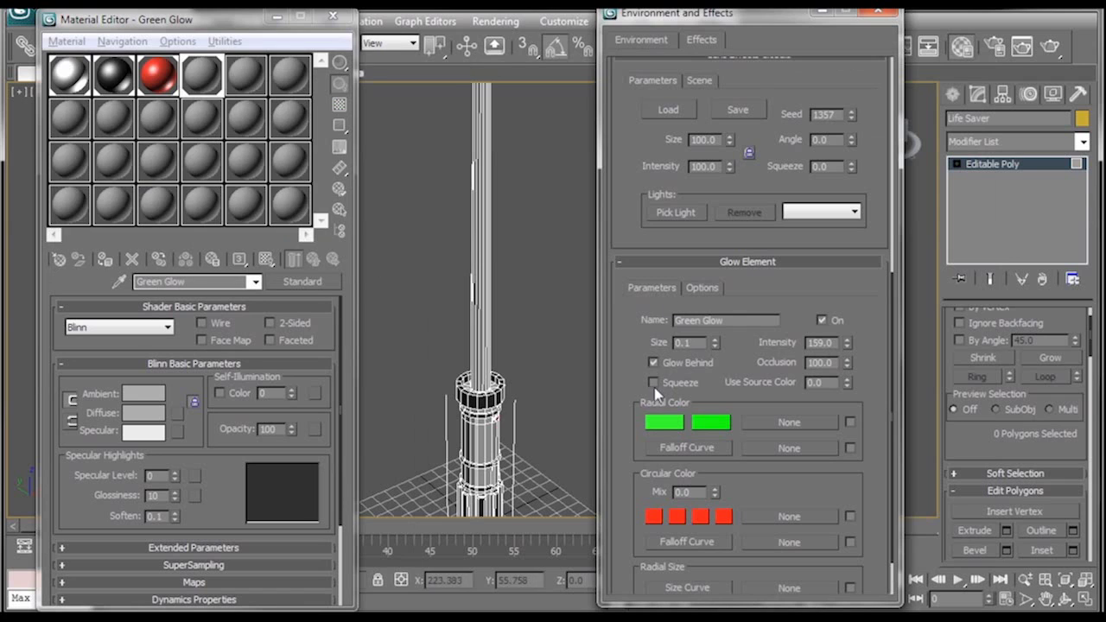
pyautogui.click(1050, 47)
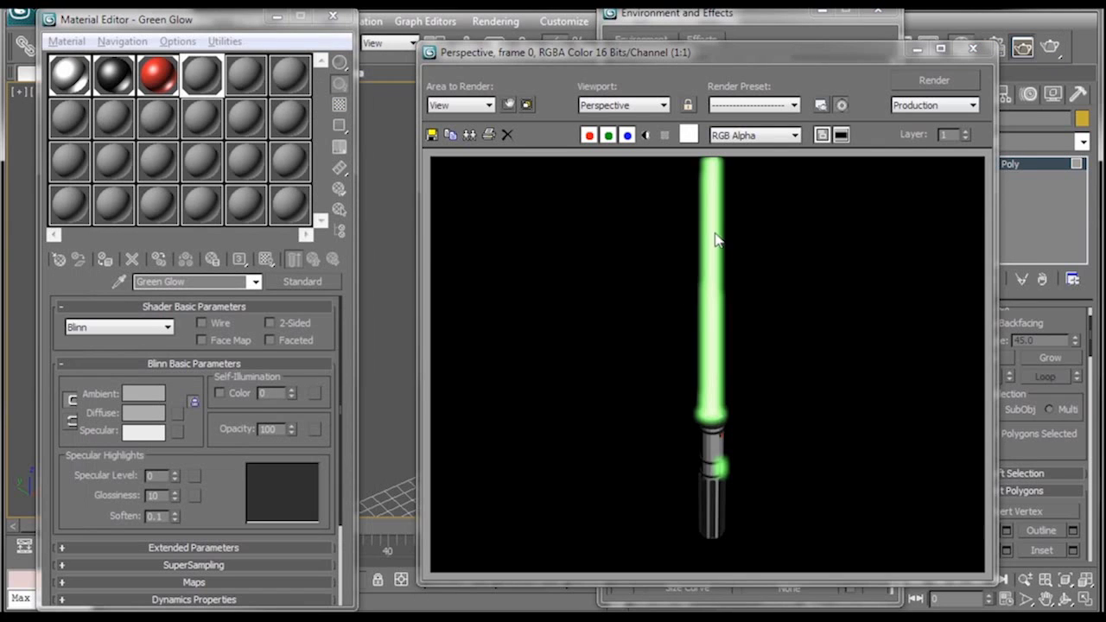
pyautogui.click(973, 49)
# Clone the lightsaber along X as one independent copy named Life Saver 01, beside the original.
pyautogui.moveTo(642, 13); pyautogui.dragTo(830, 20)
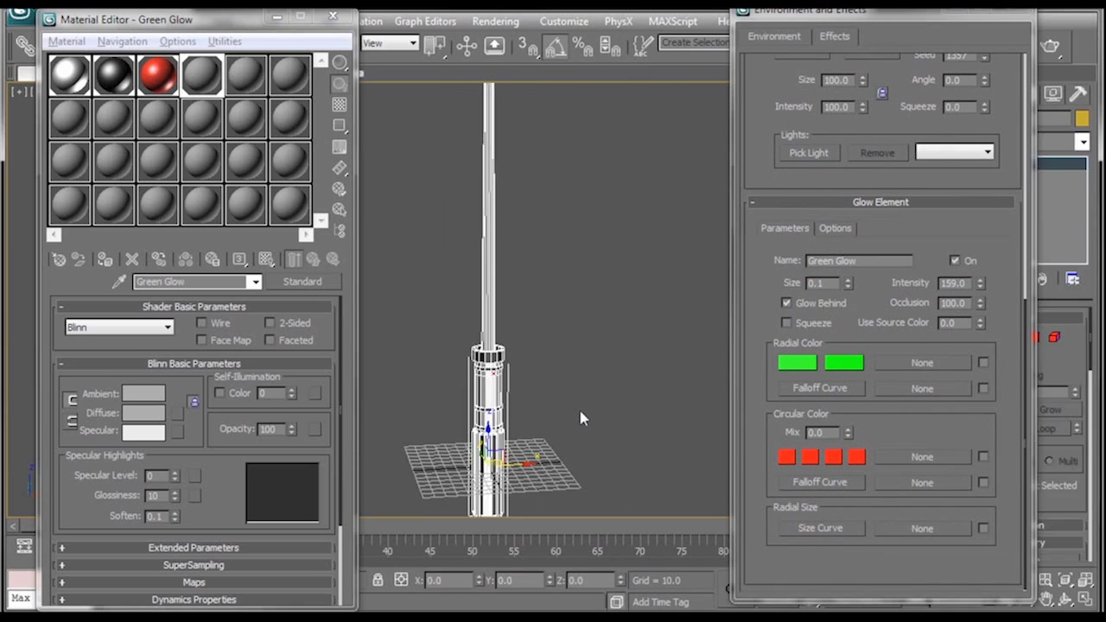
pyautogui.moveTo(570, 424); pyautogui.dragTo(536, 394, button='middle')
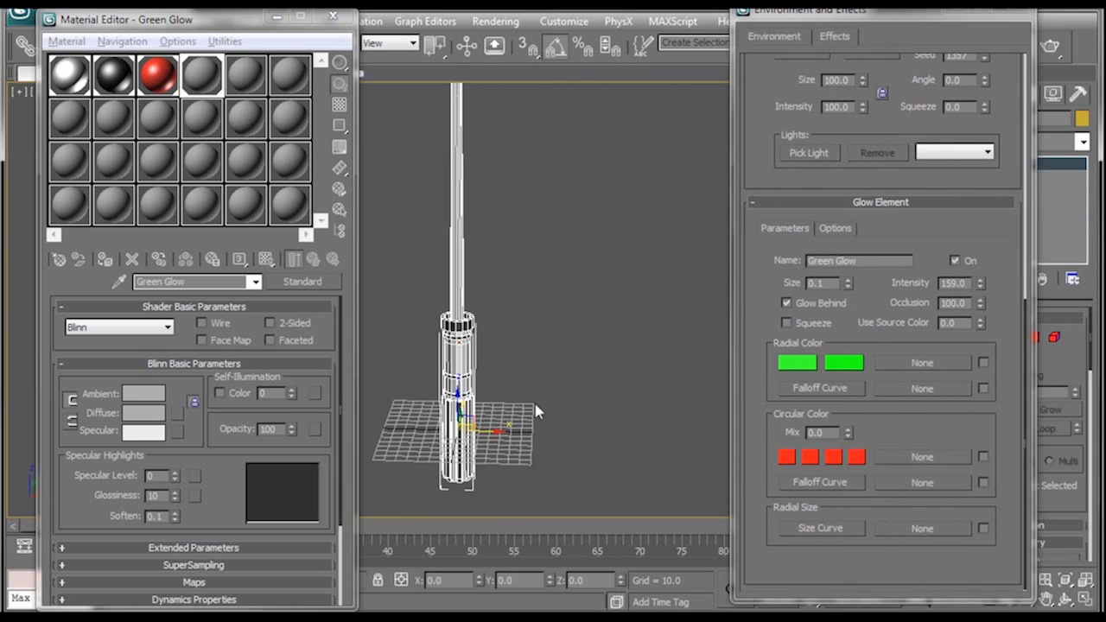
pyautogui.press('F4')
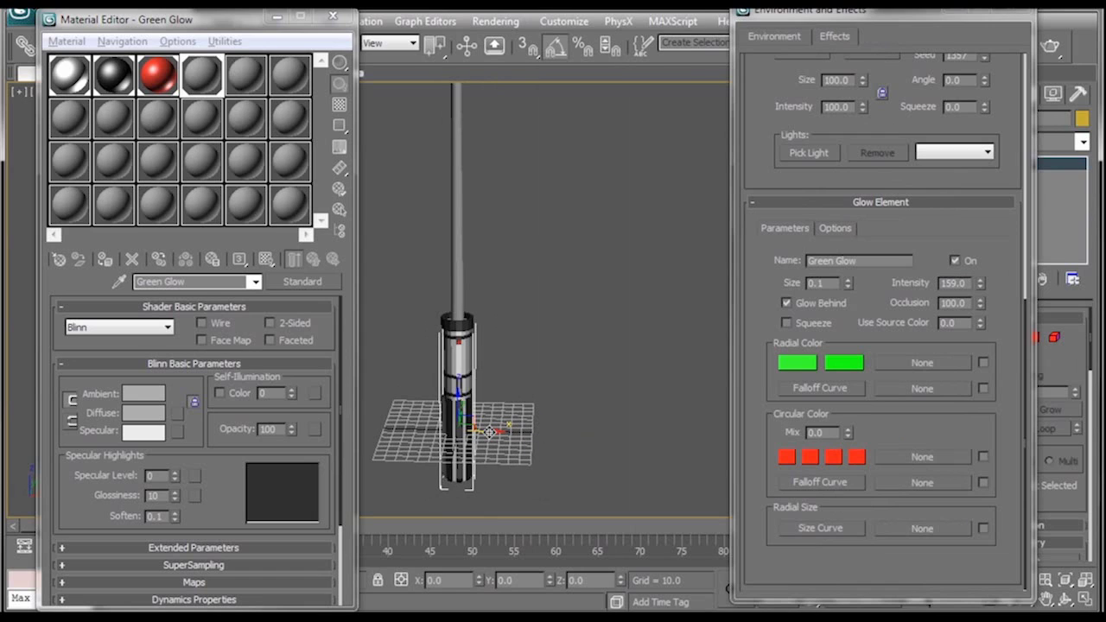
pyautogui.keyDown('shift'); pyautogui.moveTo(489, 431); pyautogui.dragTo(564, 433); pyautogui.keyUp('shift')
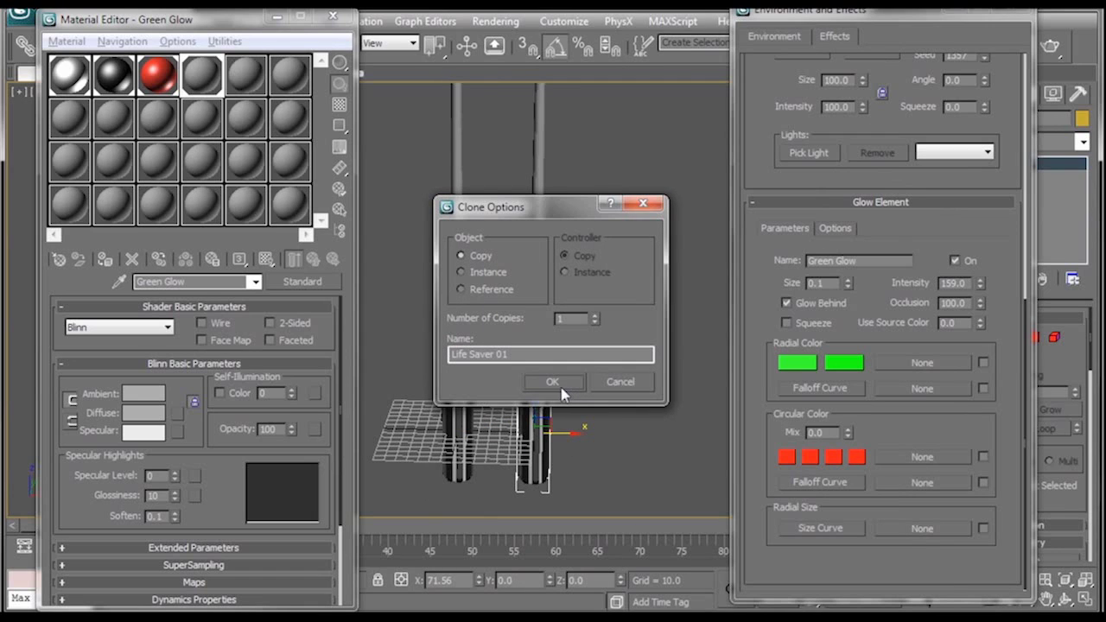
pyautogui.click(558, 385)
# Set the material ID channel of the unused 05 - Default material to 2.
pyautogui.keyDown('alt'); pyautogui.moveTo(560, 393); pyautogui.dragTo(571, 387, button='middle'); pyautogui.keyUp('alt')
pyautogui.moveTo(571, 387); pyautogui.dragTo(562, 456, button='middle')
pyautogui.scroll(-3, 575, 352)
pyautogui.moveTo(573, 369); pyautogui.dragTo(563, 427, button='middle')
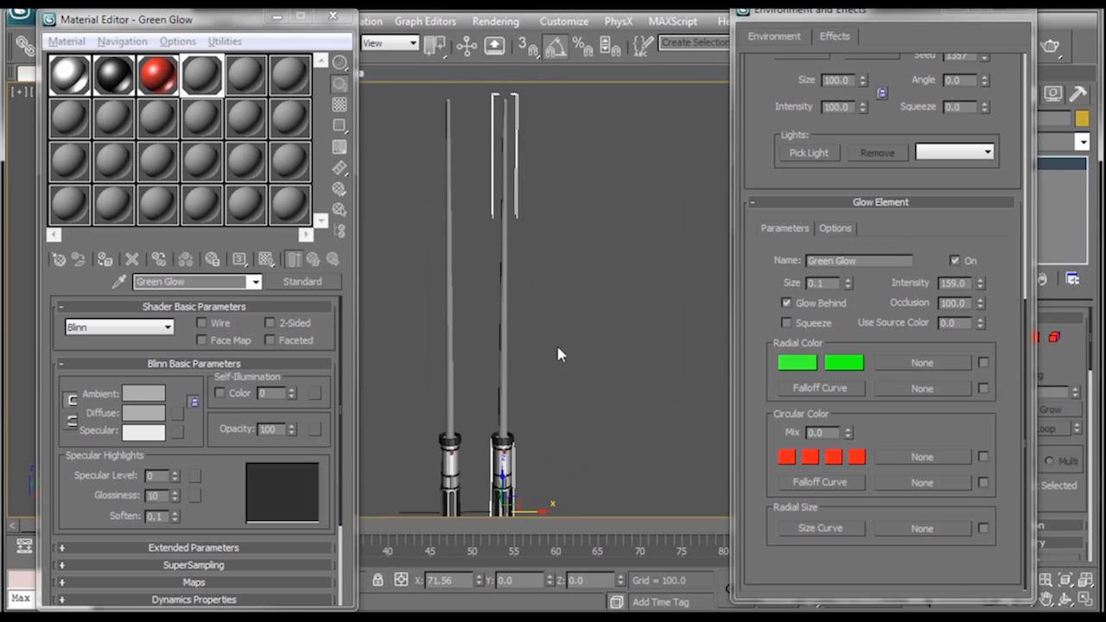
pyautogui.click(248, 79)
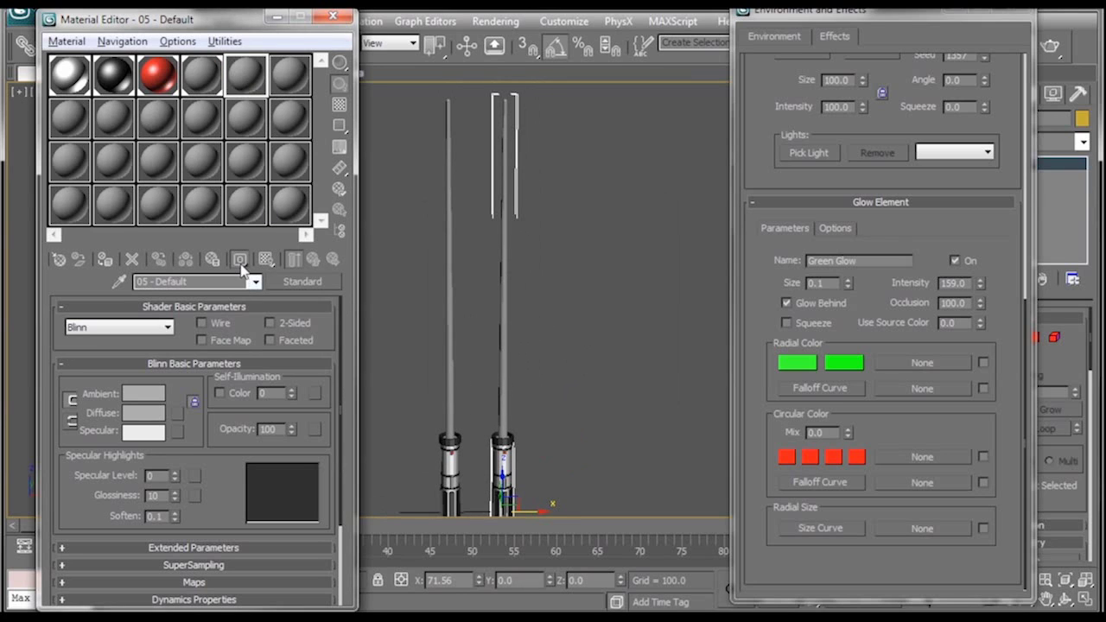
pyautogui.moveTo(239, 259); pyautogui.dragTo(239, 314)
# Add a second Glow element to the Lens Effects and name it Blue Glow.
pyautogui.scroll(6, 933, 314)
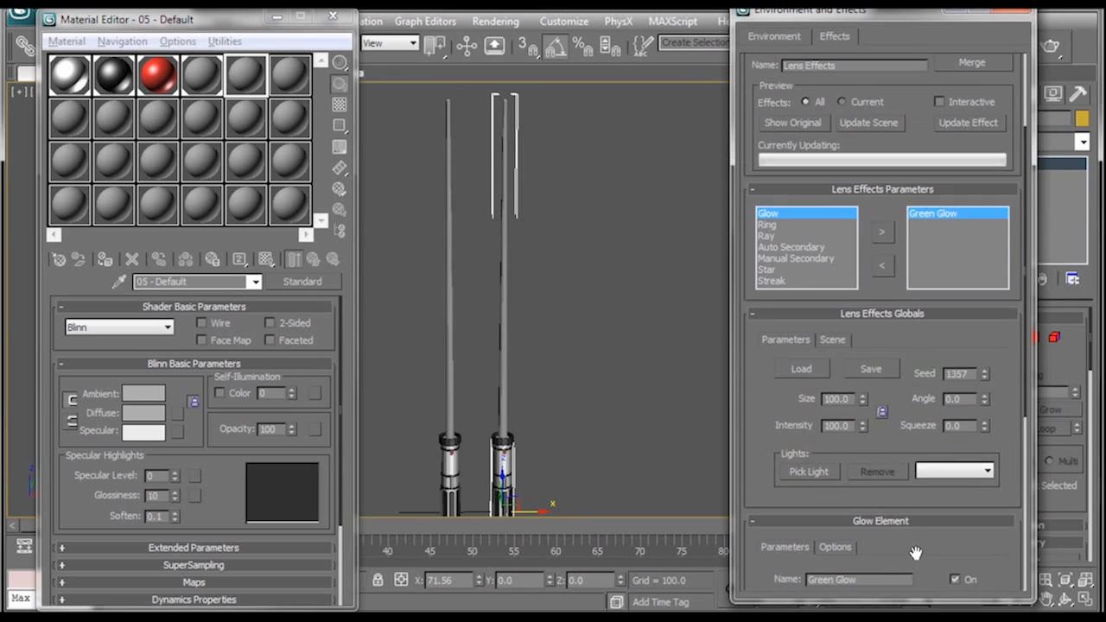
pyautogui.scroll(1, 794, 346)
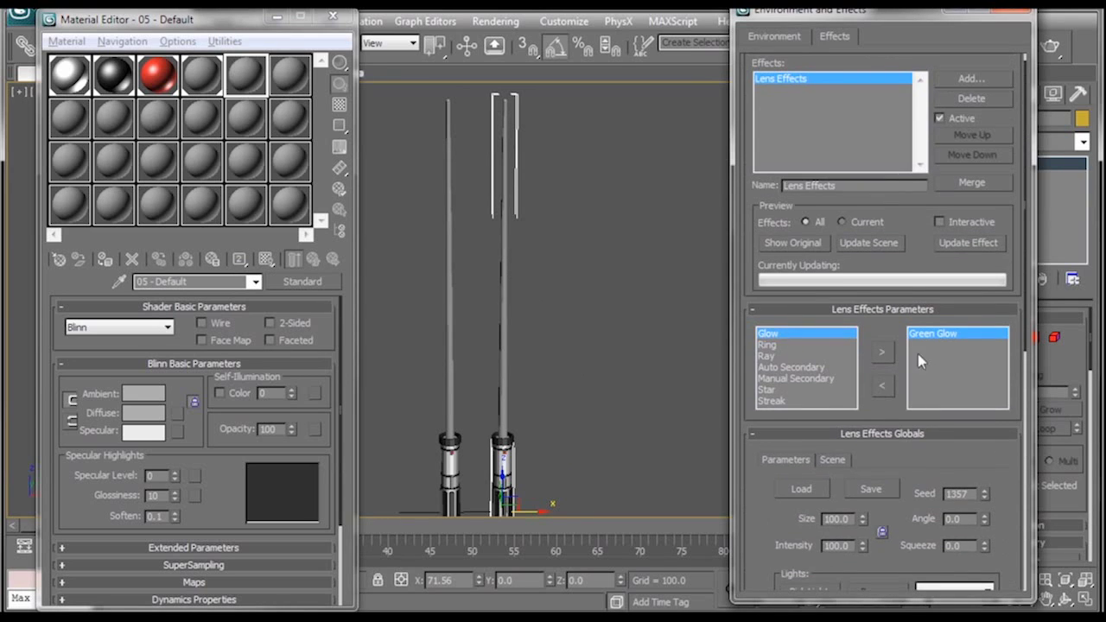
pyautogui.click(882, 353)
pyautogui.moveTo(927, 472); pyautogui.dragTo(913, 235)
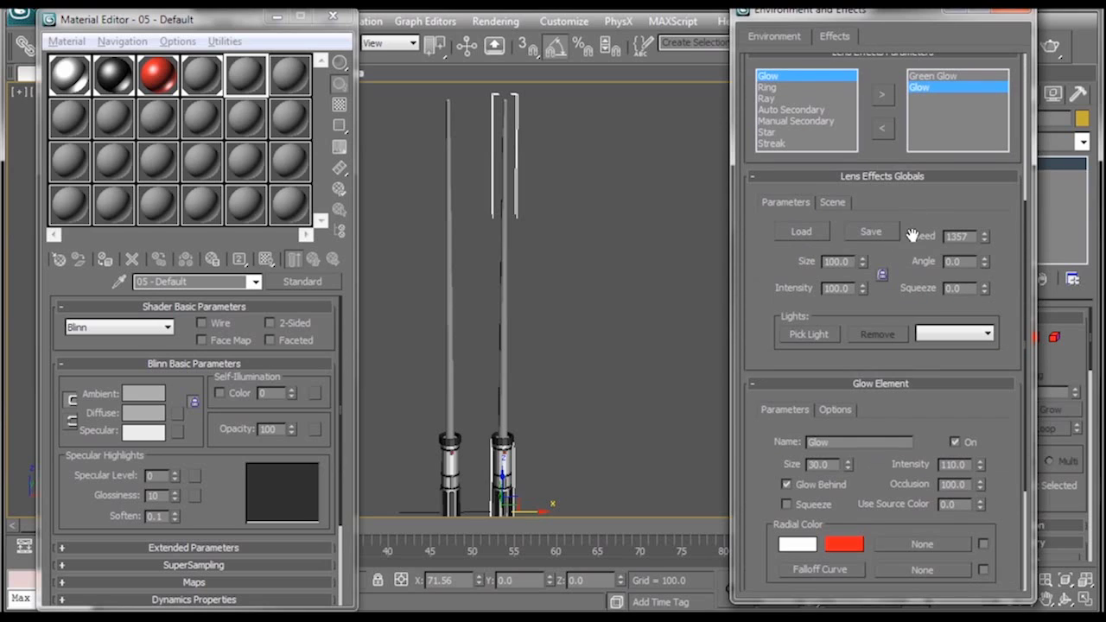
pyautogui.doubleClick(851, 444)
pyautogui.write('Blue Glow')
# Set the Blue Glow element's size to 0.1 and its intensity to 141.
pyautogui.doubleClick(835, 464)
pyautogui.moveTo(978, 472); pyautogui.dragTo(977, 422)
pyautogui.click(980, 451)
# Change the Blue Glow element's radial center and edge colors to blue.
pyautogui.click(797, 533)
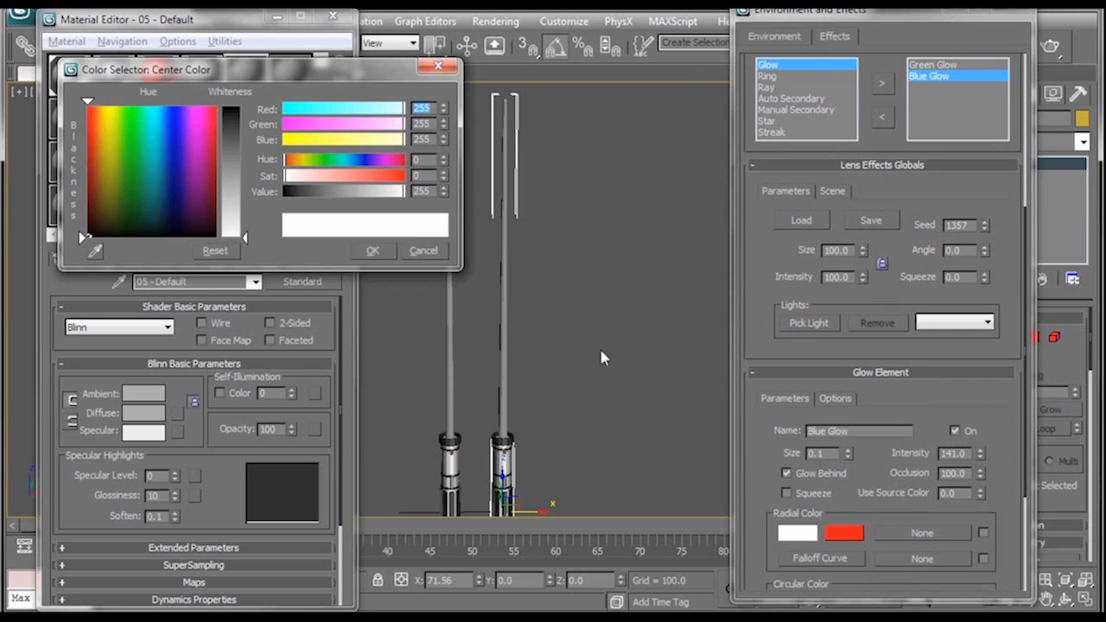
pyautogui.click(174, 105)
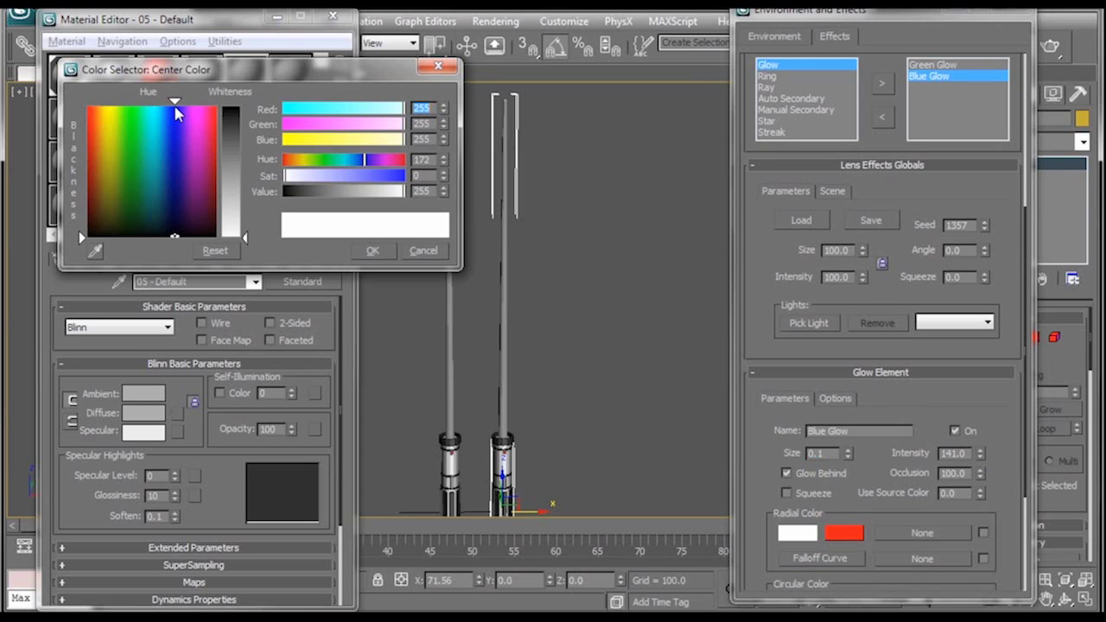
pyautogui.moveTo(361, 182); pyautogui.dragTo(402, 182)
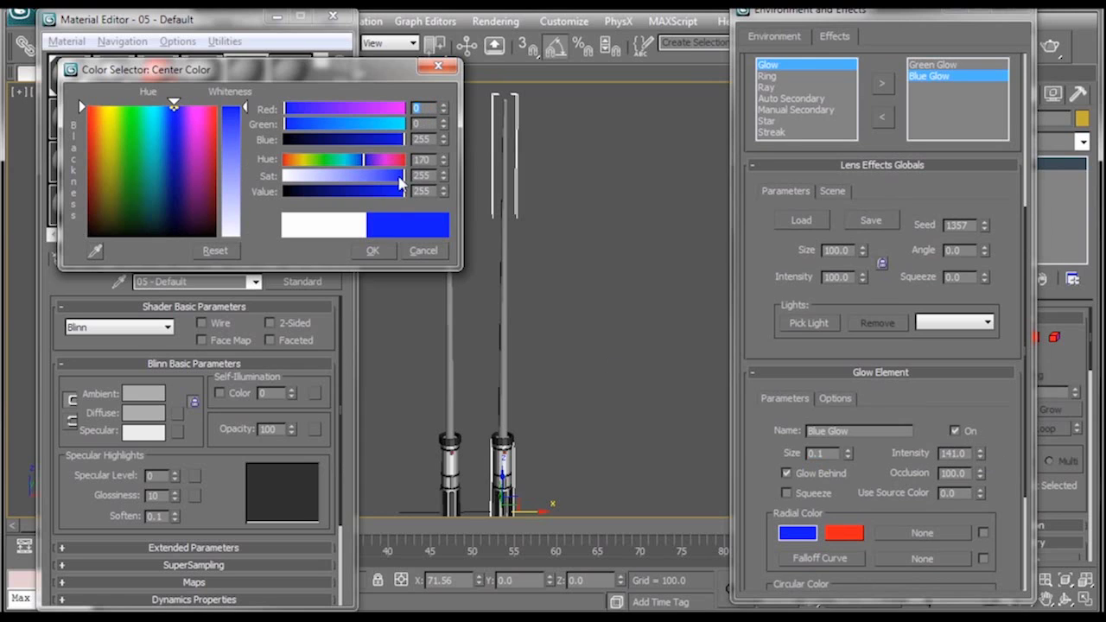
pyautogui.click(373, 249)
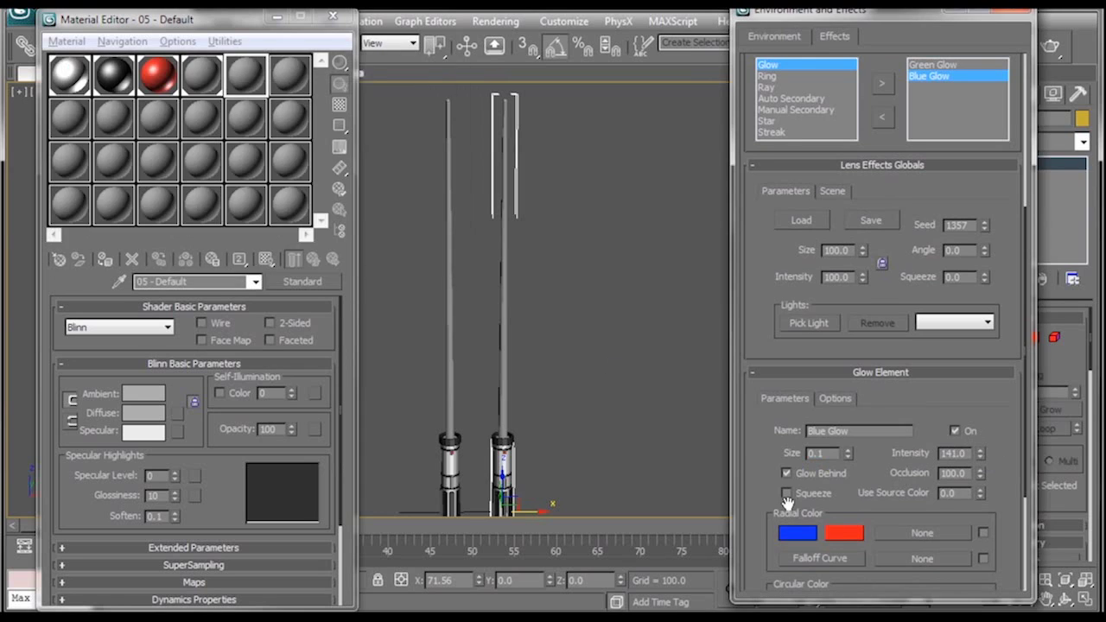
pyautogui.click(844, 532)
pyautogui.click(178, 109)
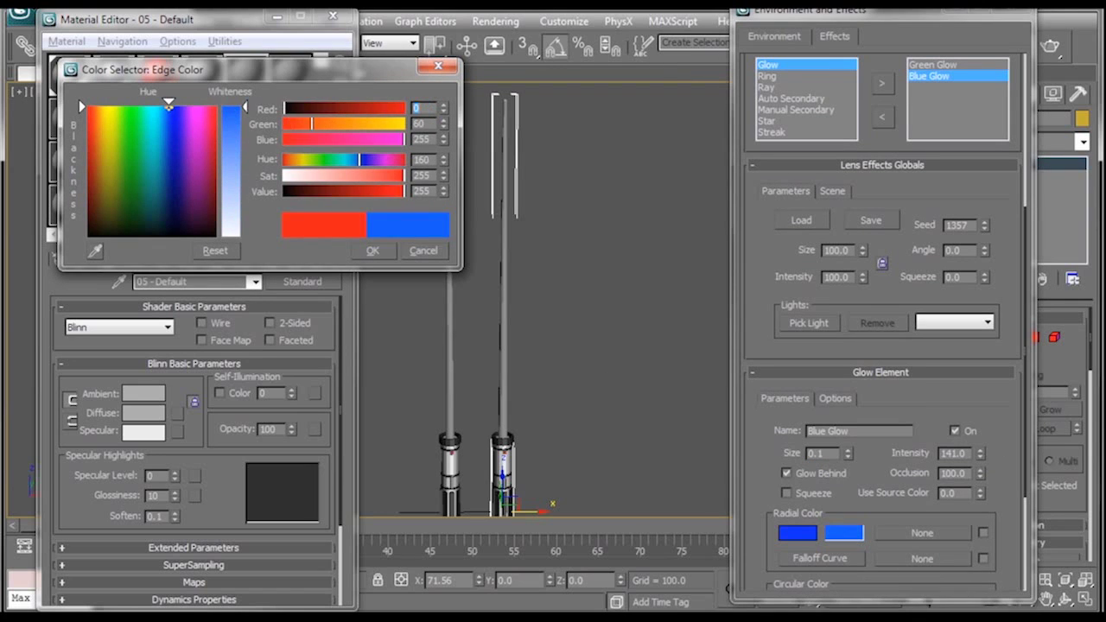
pyautogui.click(373, 250)
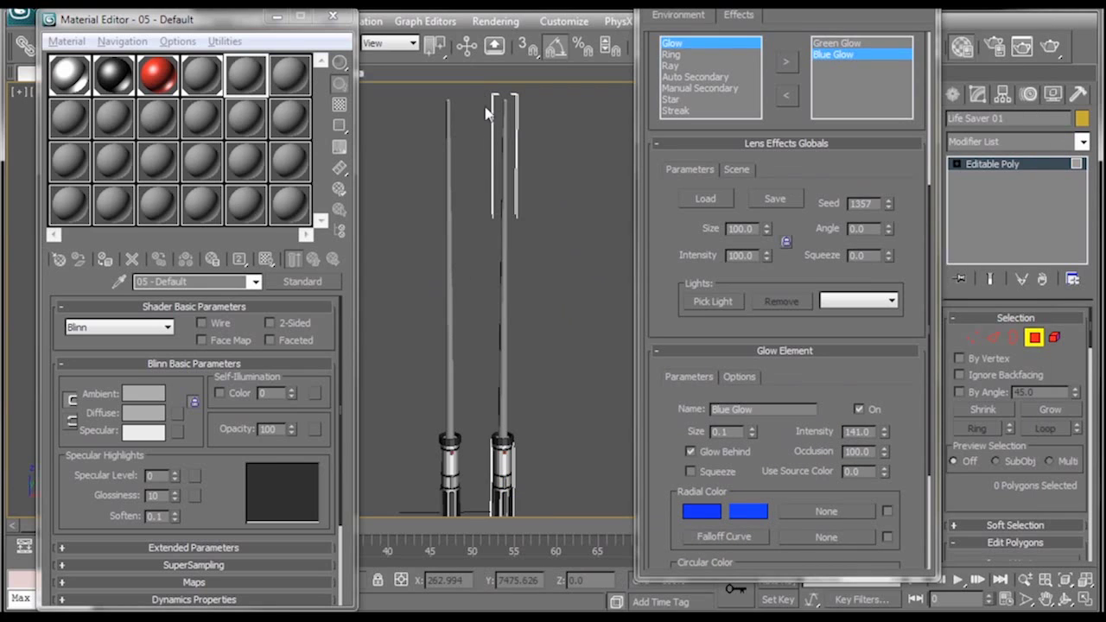
# Select the copied lightsaber's blade polygons, assign the 05 - Default material to them and test-render the view.
pyautogui.moveTo(473, 90); pyautogui.dragTo(569, 435)
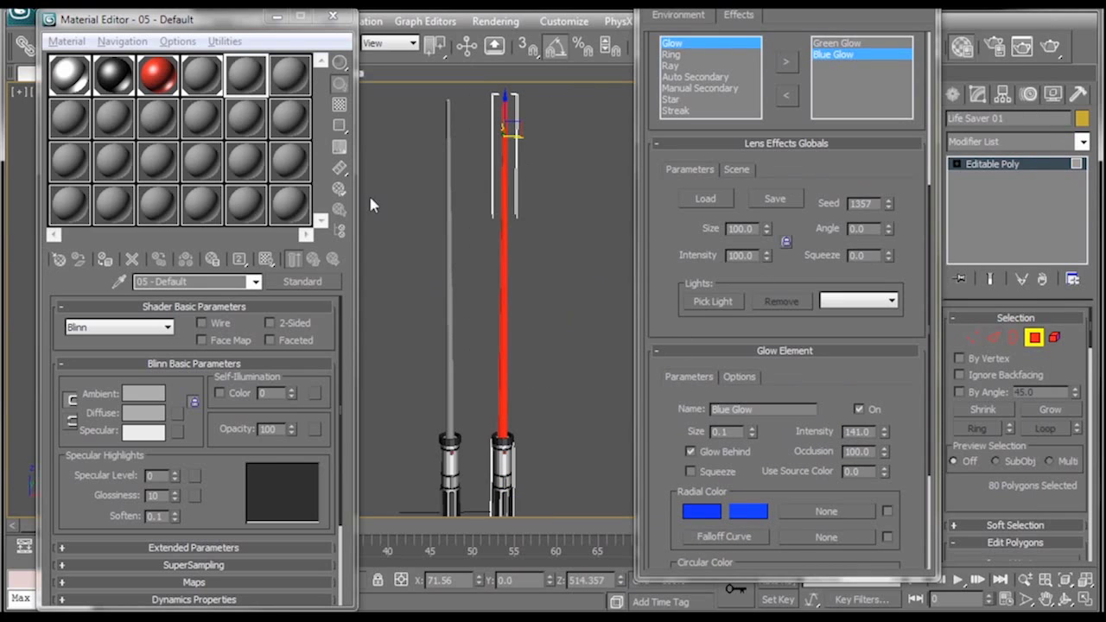
pyautogui.click(66, 41)
pyautogui.click(66, 41)
pyautogui.click(66, 41)
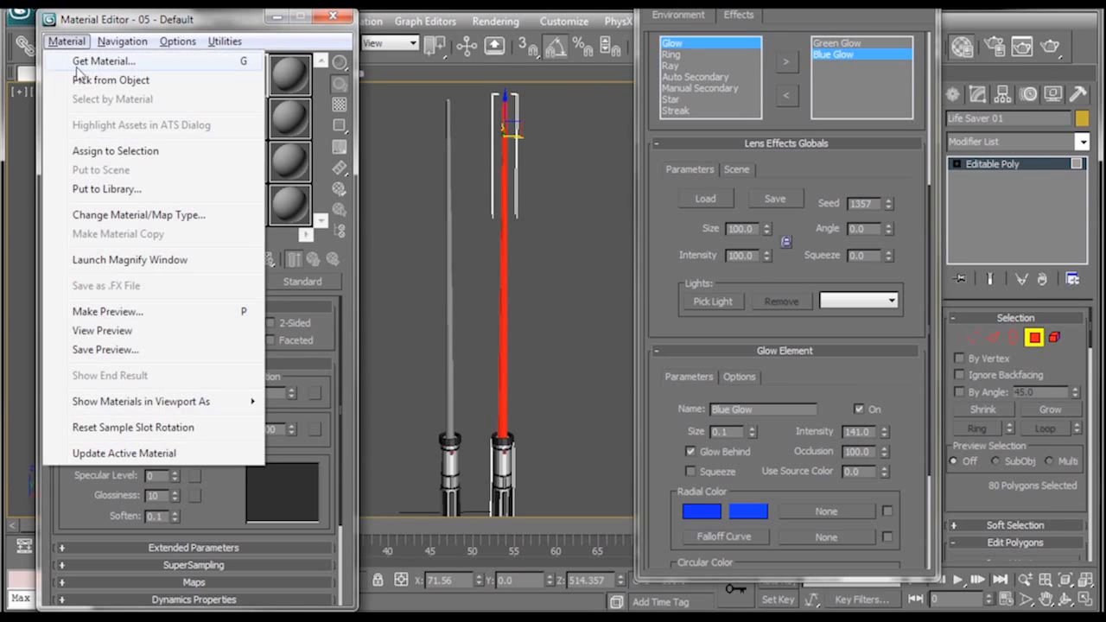
pyautogui.click(101, 151)
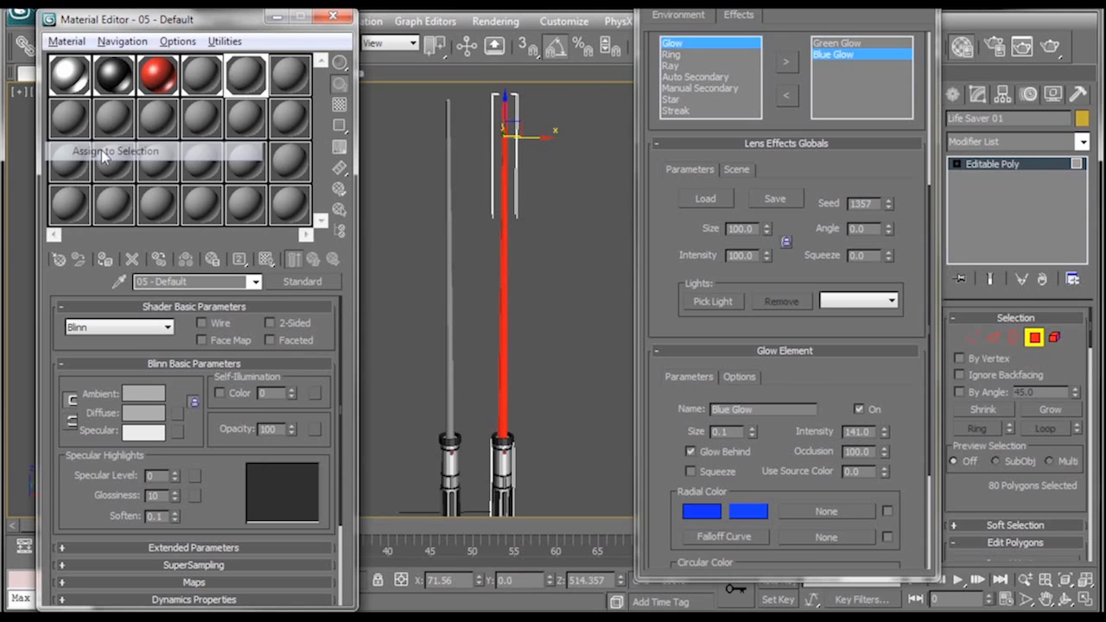
pyautogui.click(527, 188)
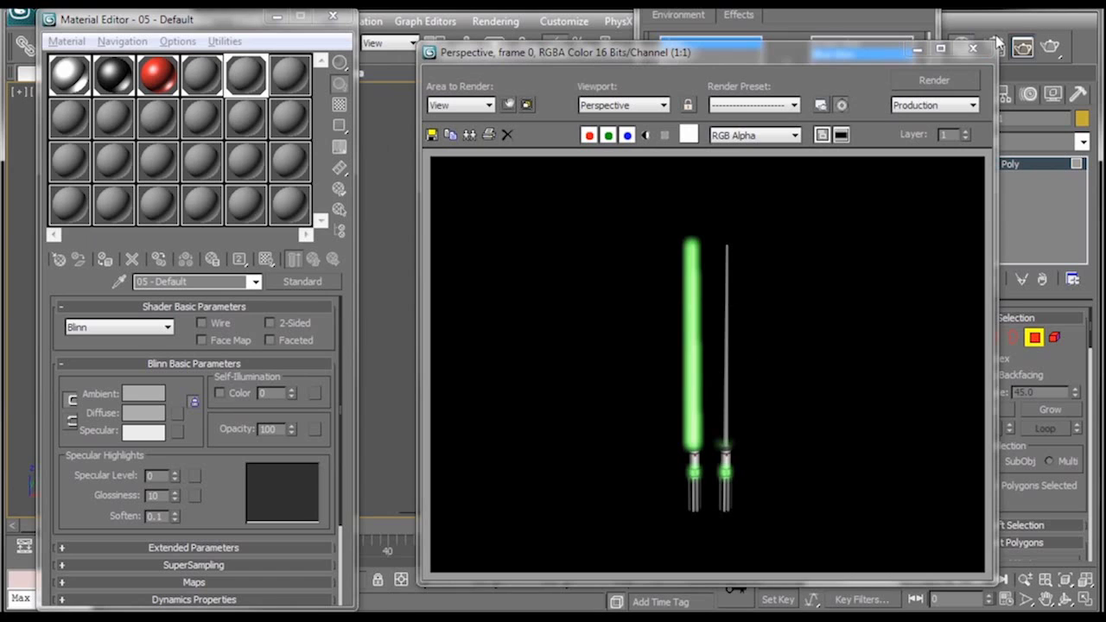
# Check the Blue Glow element's image source options and test-render the view again.
pyautogui.click(974, 47)
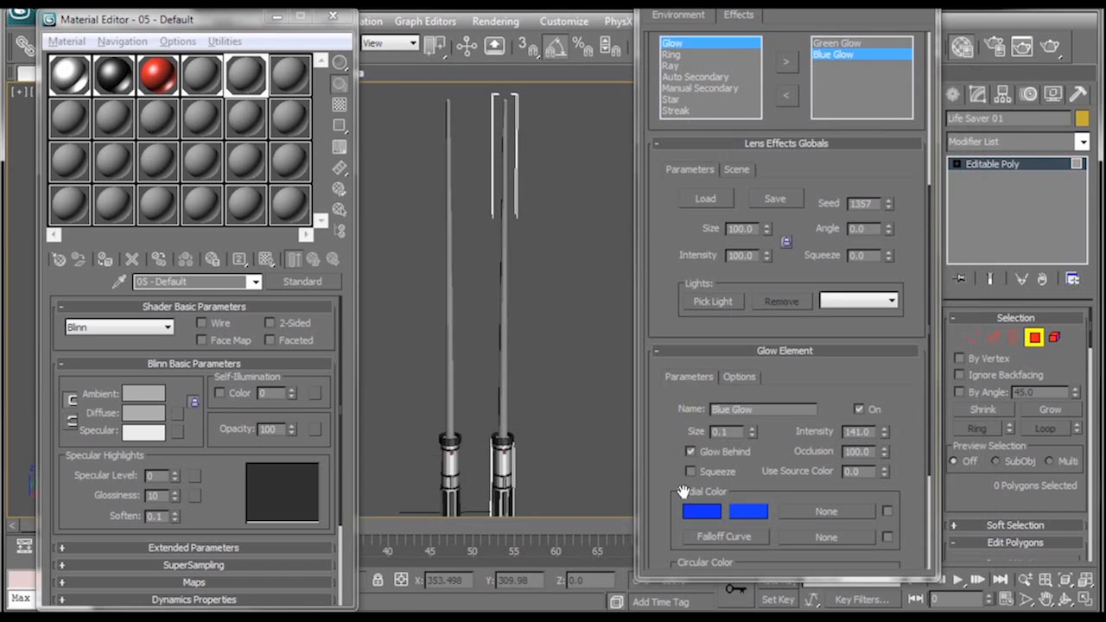
pyautogui.scroll(-1, 780, 450)
pyautogui.scroll(-2, 777, 438)
pyautogui.click(741, 308)
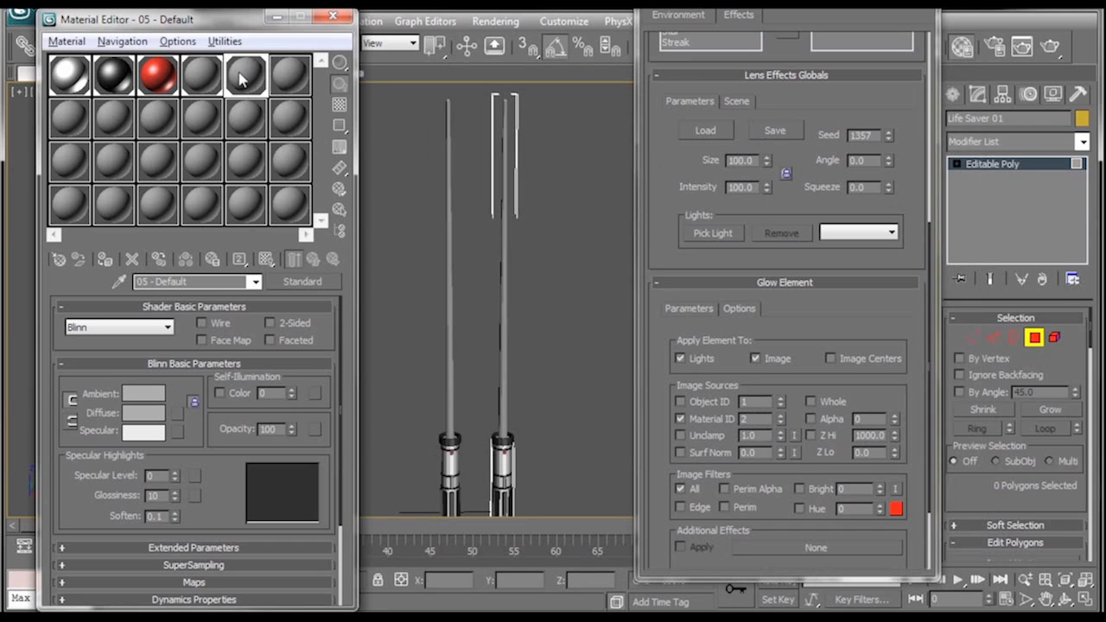
pyautogui.click(1045, 51)
pyautogui.click(1022, 50)
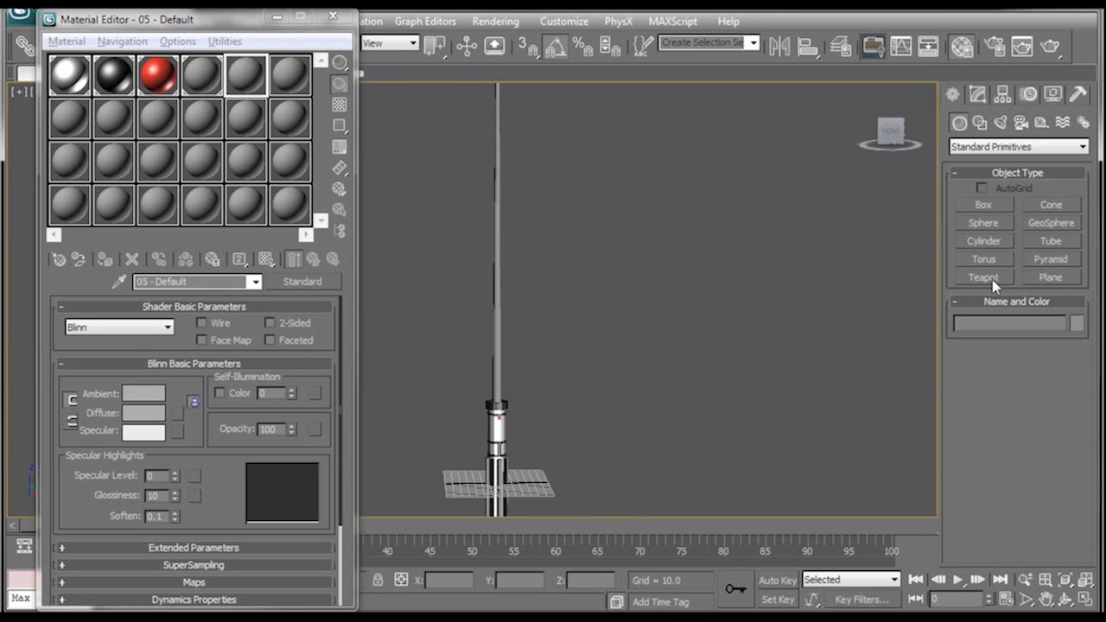
# Draw a ground plane about 934 long and 1228 wide beneath the lightsaber.
pyautogui.click(1051, 278)
pyautogui.scroll(-5, 637, 400)
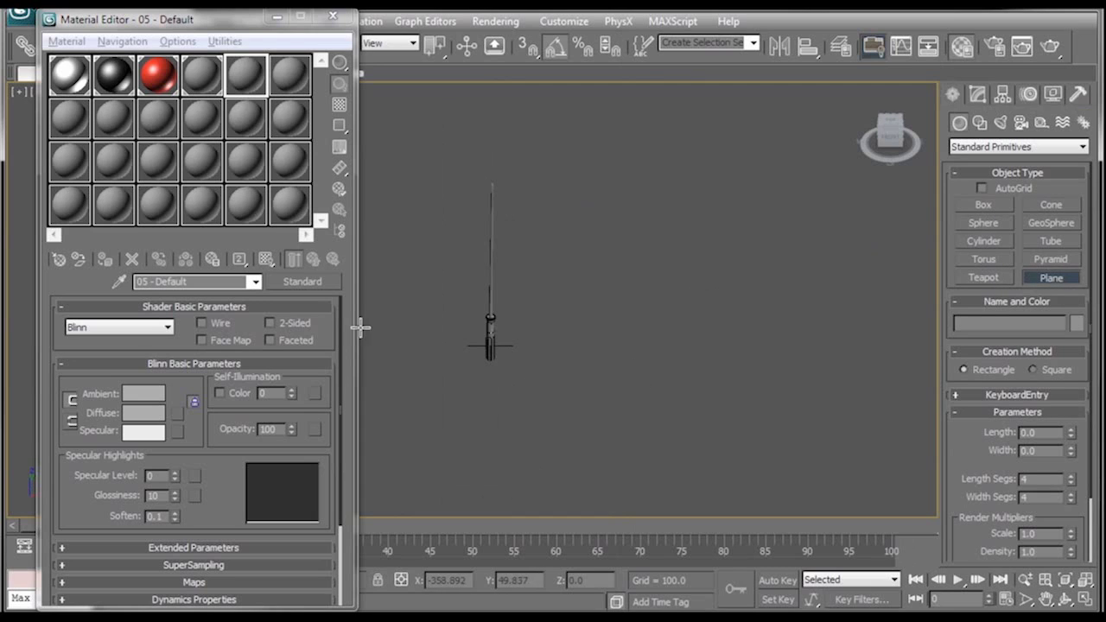
pyautogui.moveTo(380, 283); pyautogui.dragTo(823, 472)
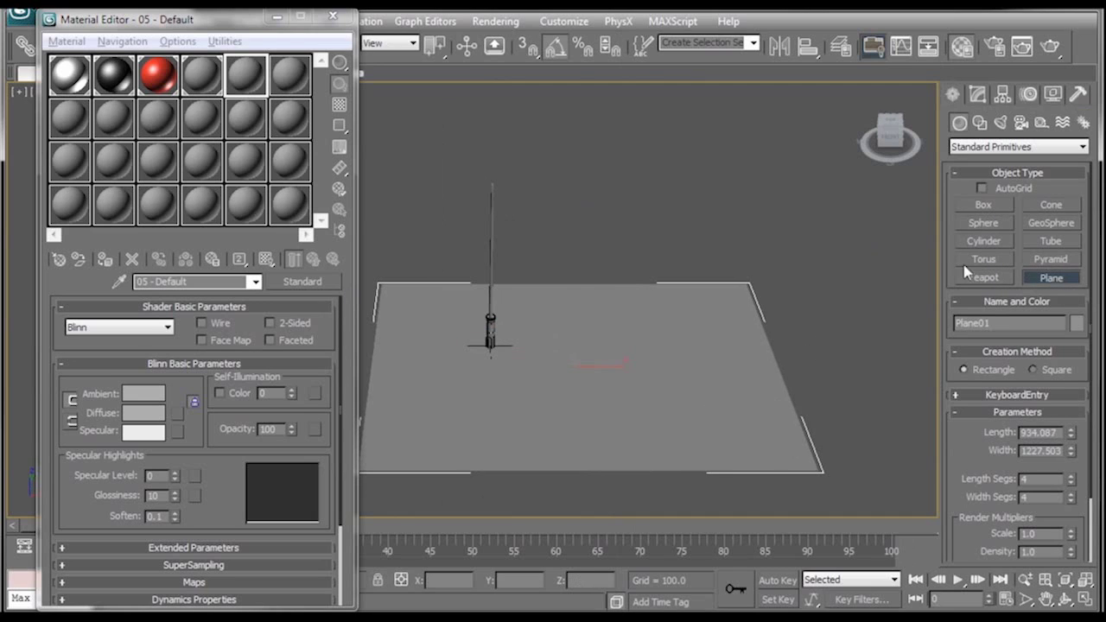
# Create two tall boxes on the ground plane behind the lightsaber, with bases about 148 by 151 and 145 by 132.
pyautogui.click(983, 205)
pyautogui.moveTo(577, 363); pyautogui.dragTo(613, 330)
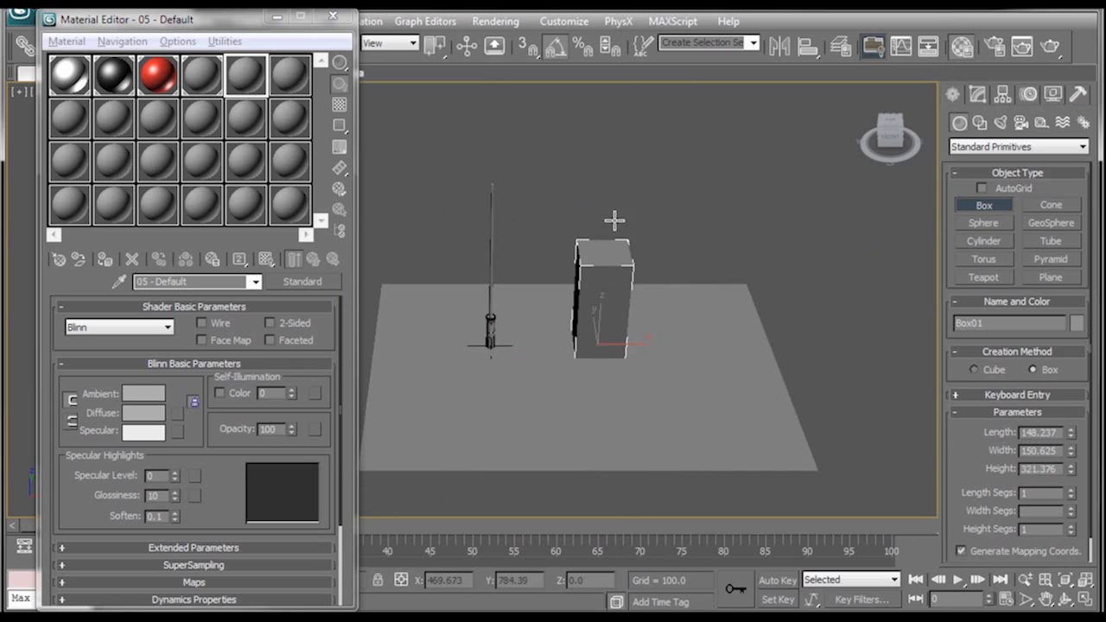
pyautogui.click(622, 174)
pyautogui.moveTo(525, 315); pyautogui.dragTo(563, 291)
pyautogui.click(575, 129)
# Test-render the view and raise the lightsaber to about 52 on the Z axis so it clears the ground plane.
pyautogui.scroll(5, 600, 307)
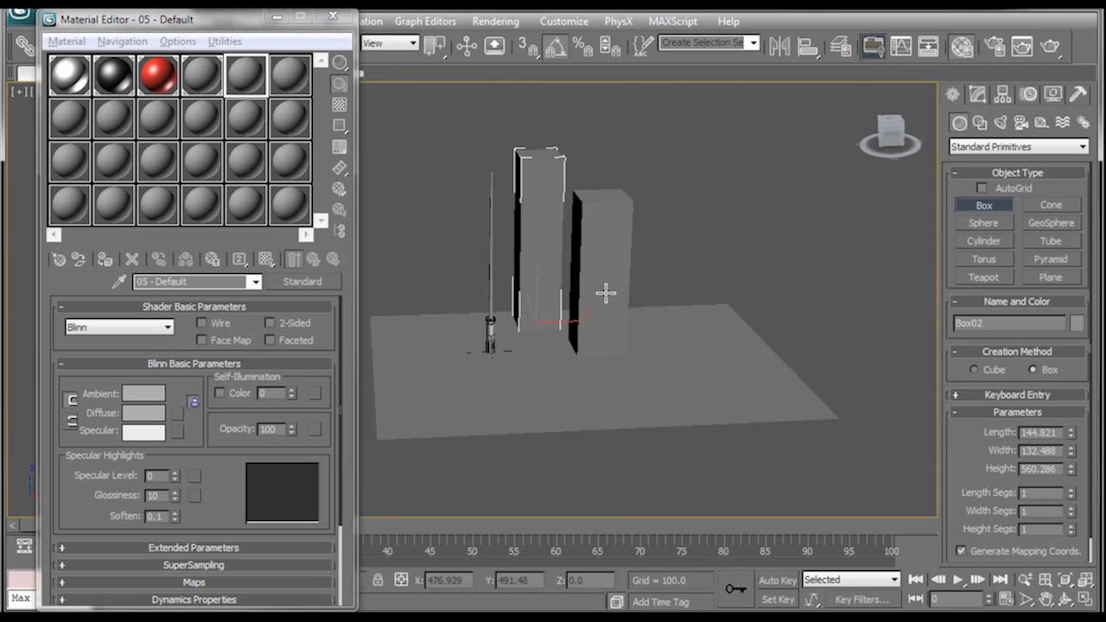
pyautogui.scroll(6, 603, 300)
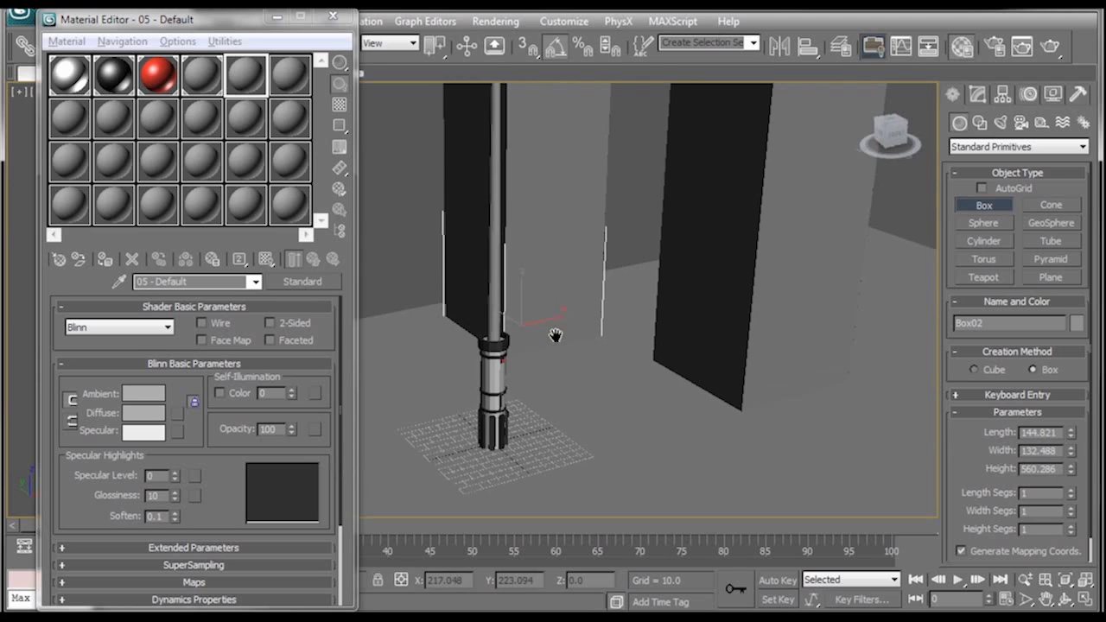
pyautogui.hotkey('shift', 'q')
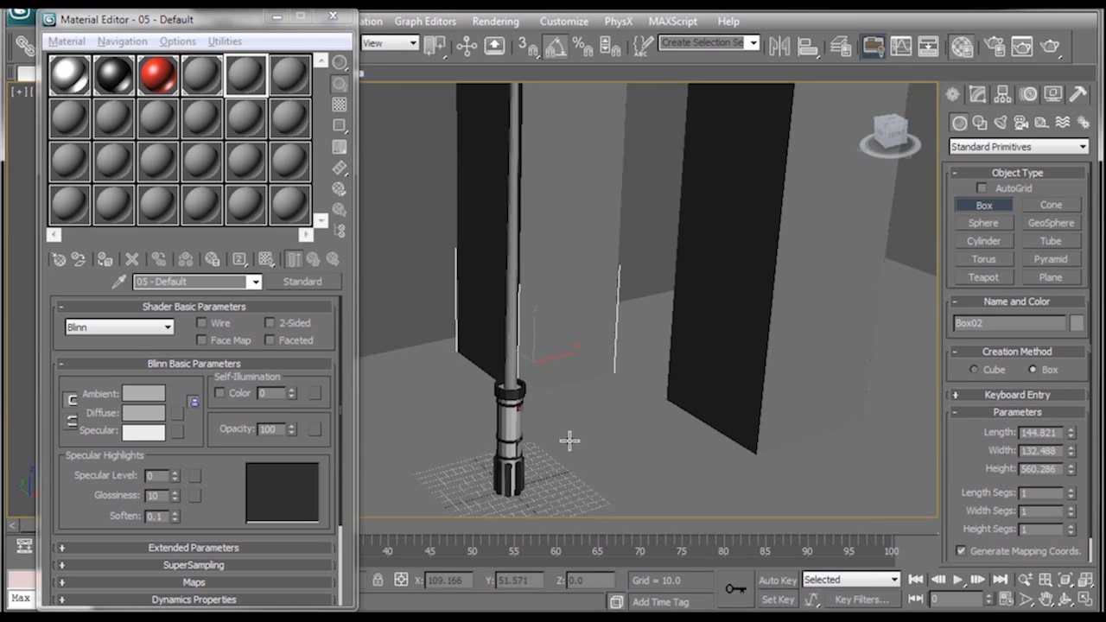
pyautogui.rightClick(566, 441)
pyautogui.click(512, 430)
pyautogui.moveTo(510, 469); pyautogui.dragTo(507, 413)
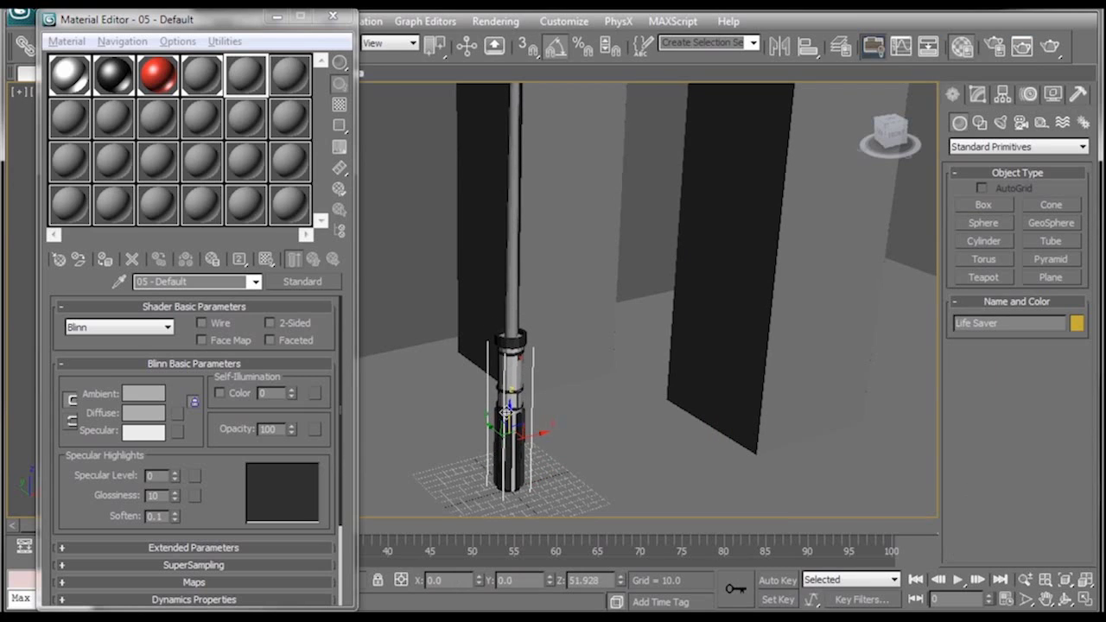
# Create a standard Omni light on the ground plane beside the lightsaber.
pyautogui.keyDown('alt'); pyautogui.moveTo(596, 414); pyautogui.dragTo(595, 407, button='middle'); pyautogui.keyUp('alt')
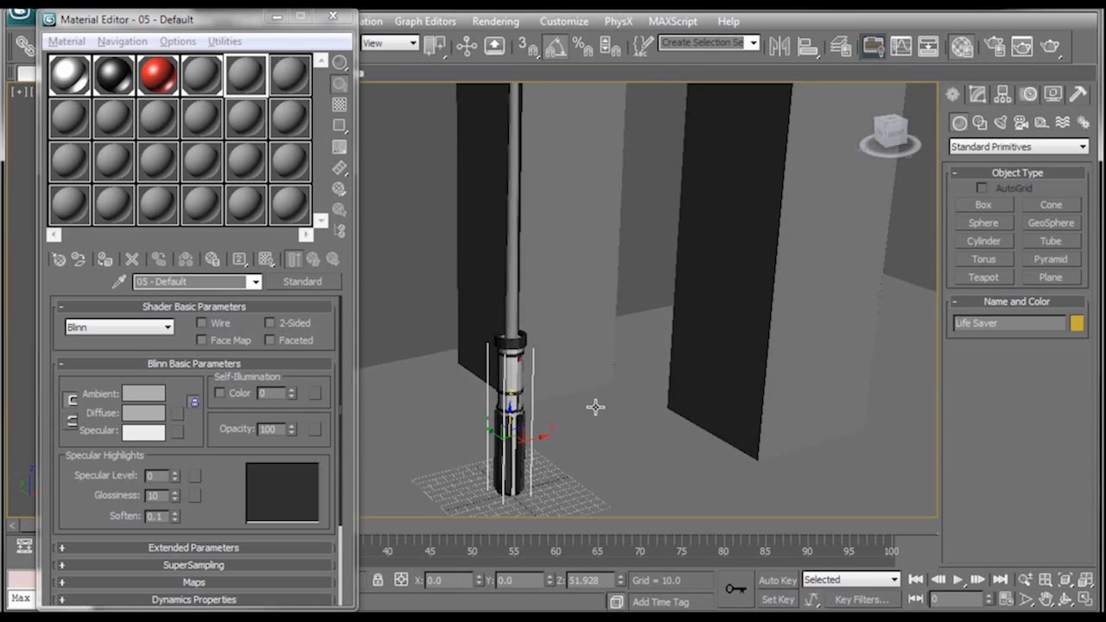
pyautogui.click(1003, 124)
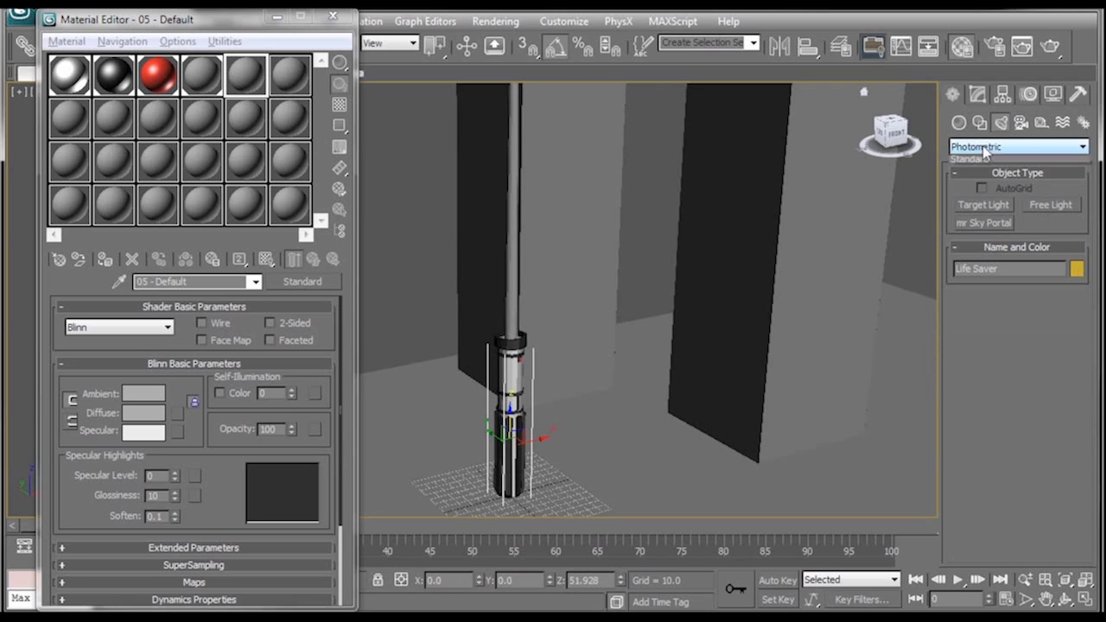
pyautogui.click(982, 146)
pyautogui.click(985, 170)
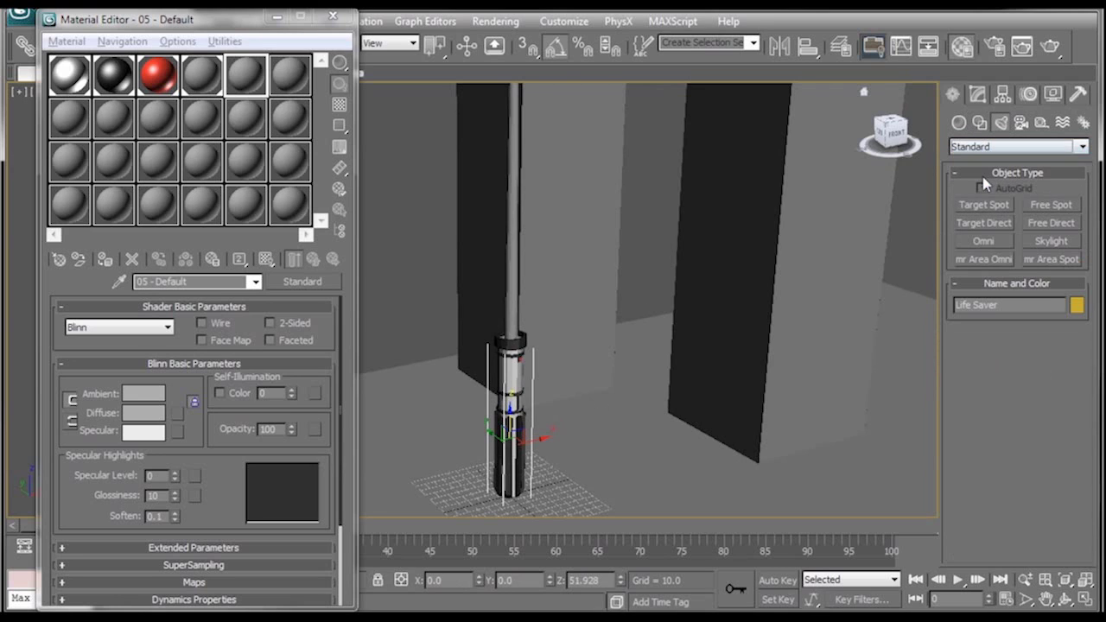
pyautogui.click(985, 242)
pyautogui.click(606, 459)
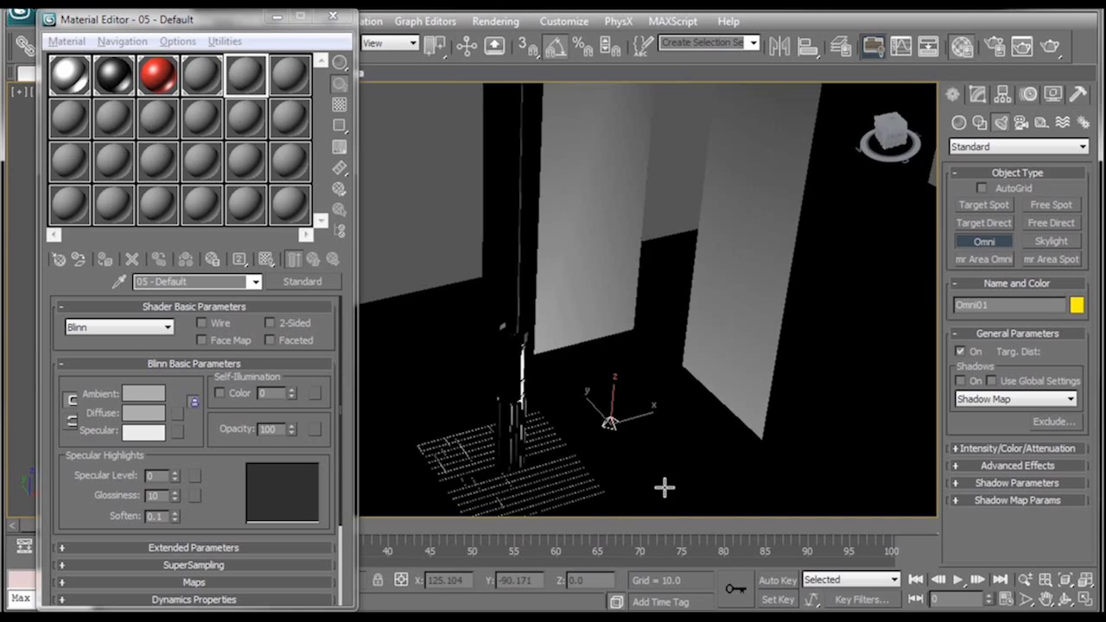
# Raise the Omni light to about 187 on the Z axis and switch the viewport to default lighting.
pyautogui.scroll(-4, 656, 475)
pyautogui.keyDown('alt'); pyautogui.moveTo(641, 447); pyautogui.dragTo(602, 353, button='middle'); pyautogui.keyUp('alt')
pyautogui.scroll(4, 640, 432)
pyautogui.hotkey('ctrl', 'l')
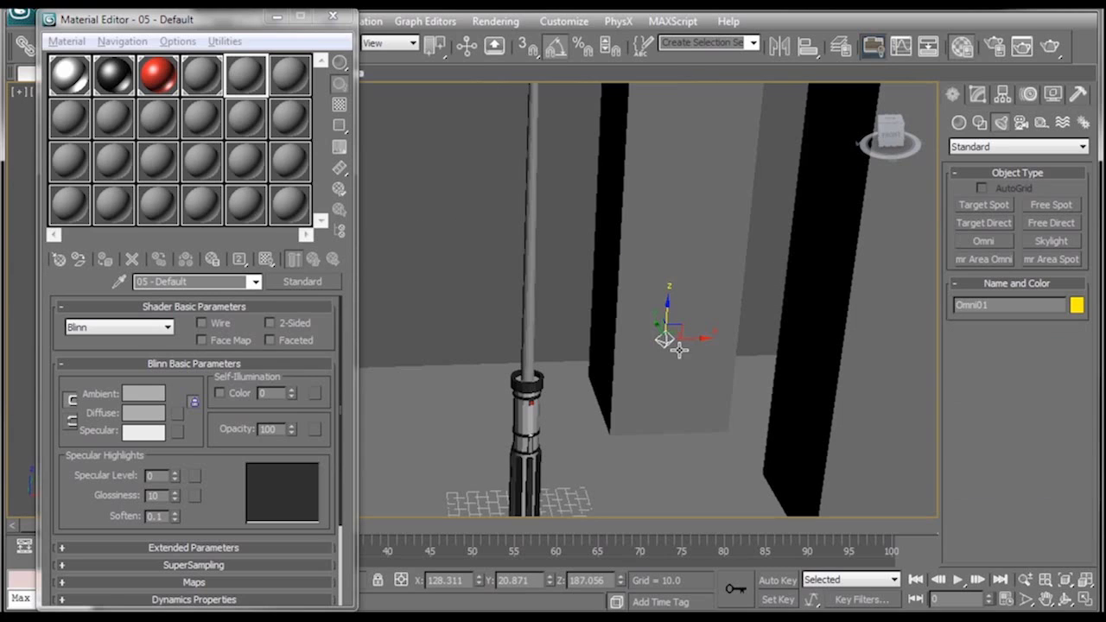
# Align the Omni light to the lightsaber's pivot on X, Y and Z, and raise it along the blade to about Z 344.
pyautogui.click(808, 48)
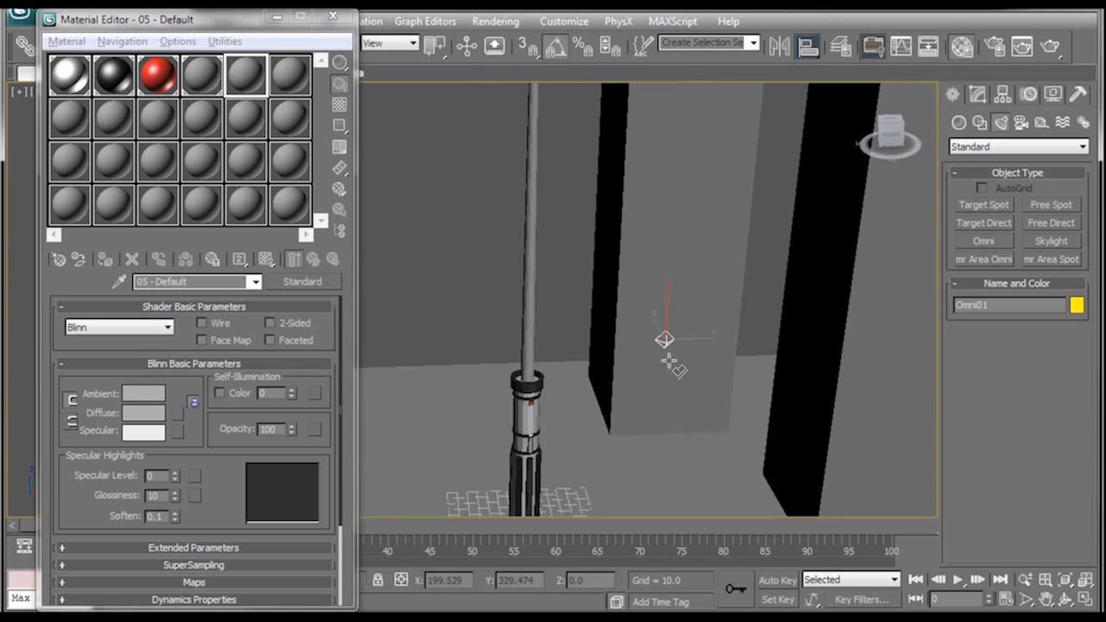
pyautogui.click(533, 260)
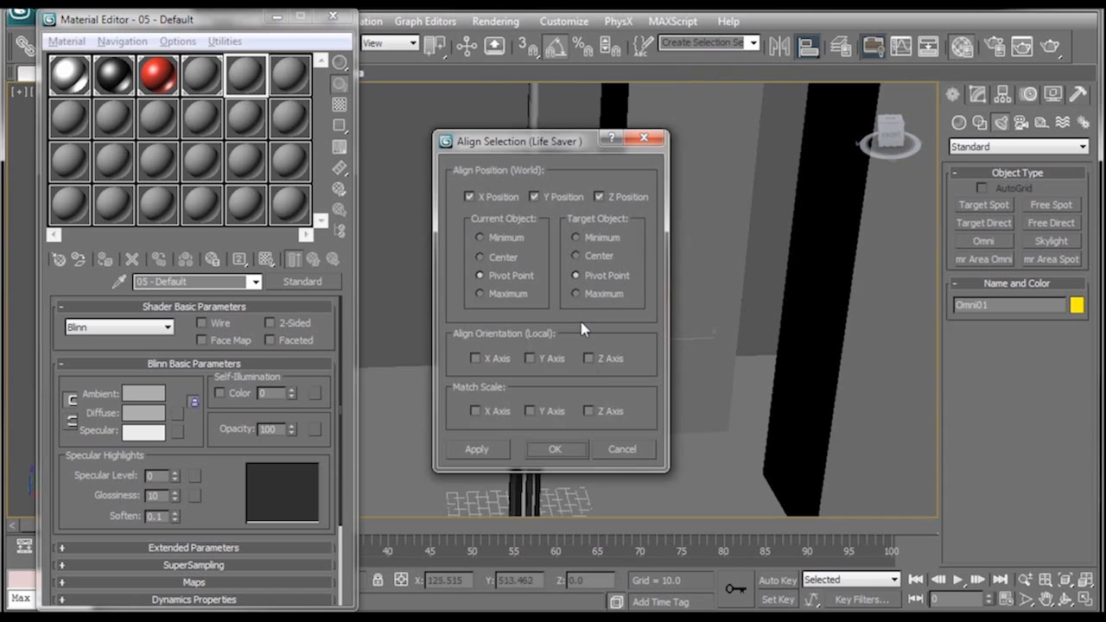
pyautogui.click(557, 450)
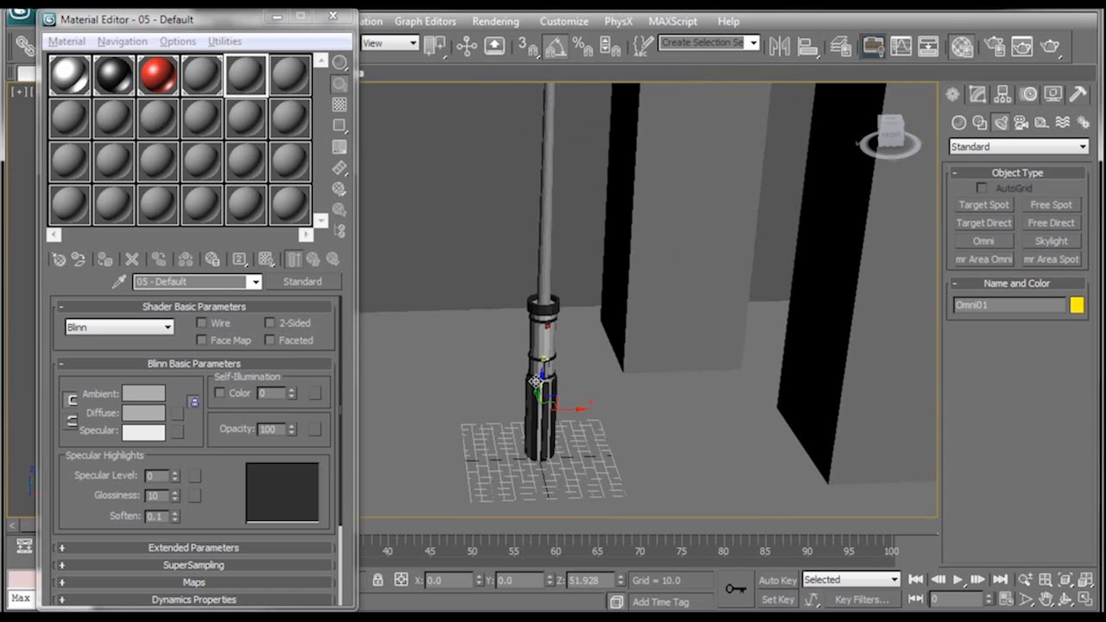
pyautogui.moveTo(539, 381); pyautogui.dragTo(548, 112)
pyautogui.moveTo(561, 160); pyautogui.dragTo(572, 345, button='middle')
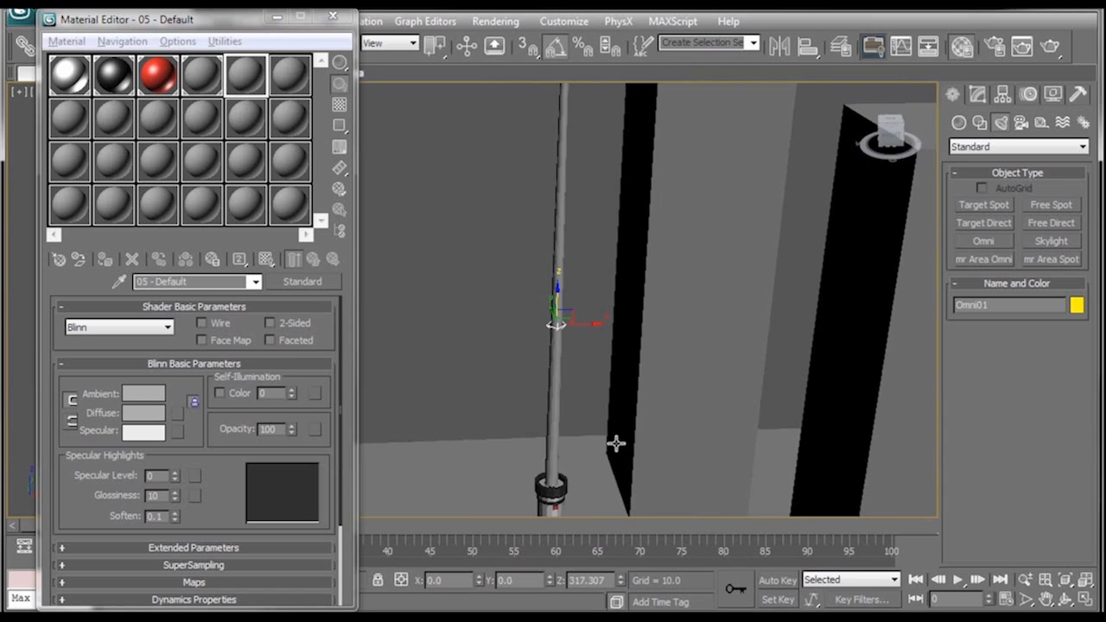
pyautogui.keyDown('alt'); pyautogui.moveTo(614, 444); pyautogui.dragTo(629, 420, button='middle'); pyautogui.keyUp('alt')
# Set the Omni light's color to bright green with red 0, green 255 and blue 12.
pyautogui.click(979, 98)
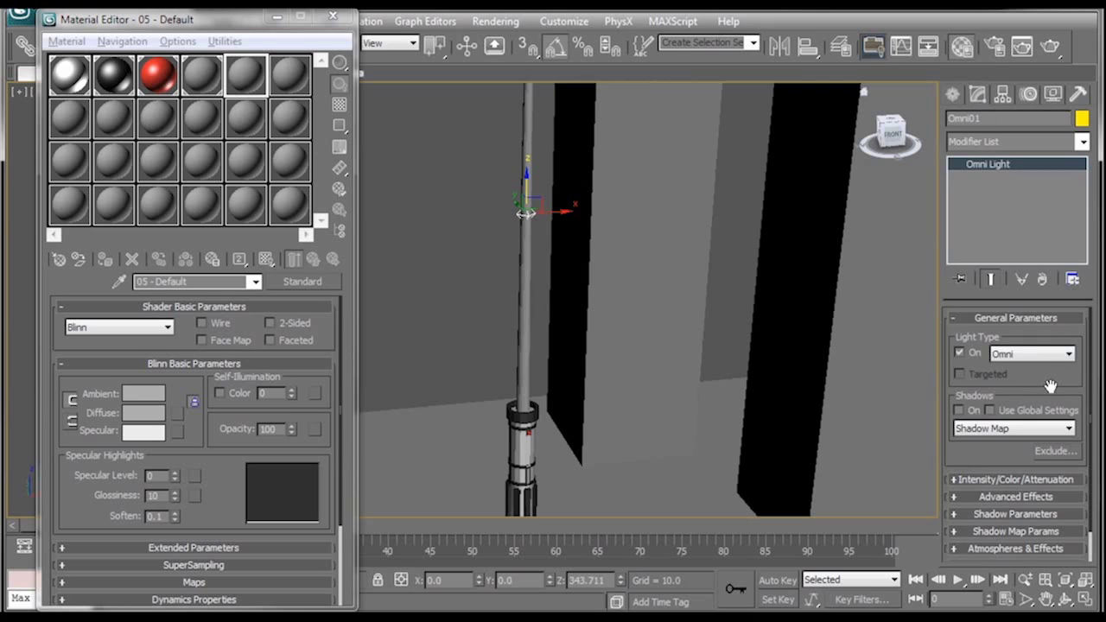
pyautogui.moveTo(1051, 386); pyautogui.dragTo(1055, 327)
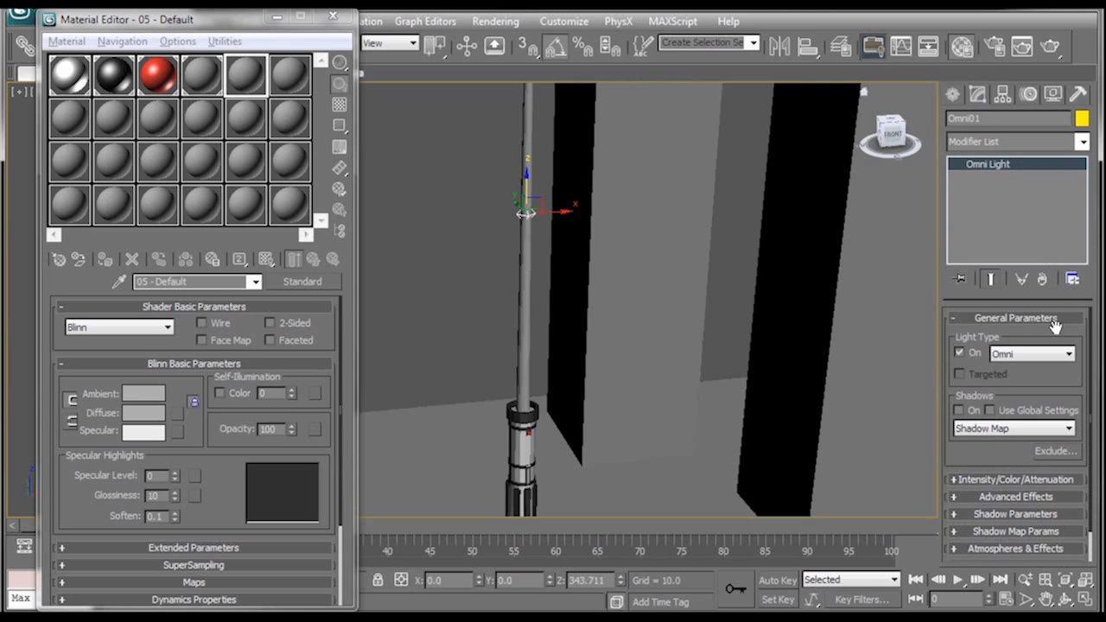
pyautogui.click(1017, 482)
pyautogui.click(1062, 394)
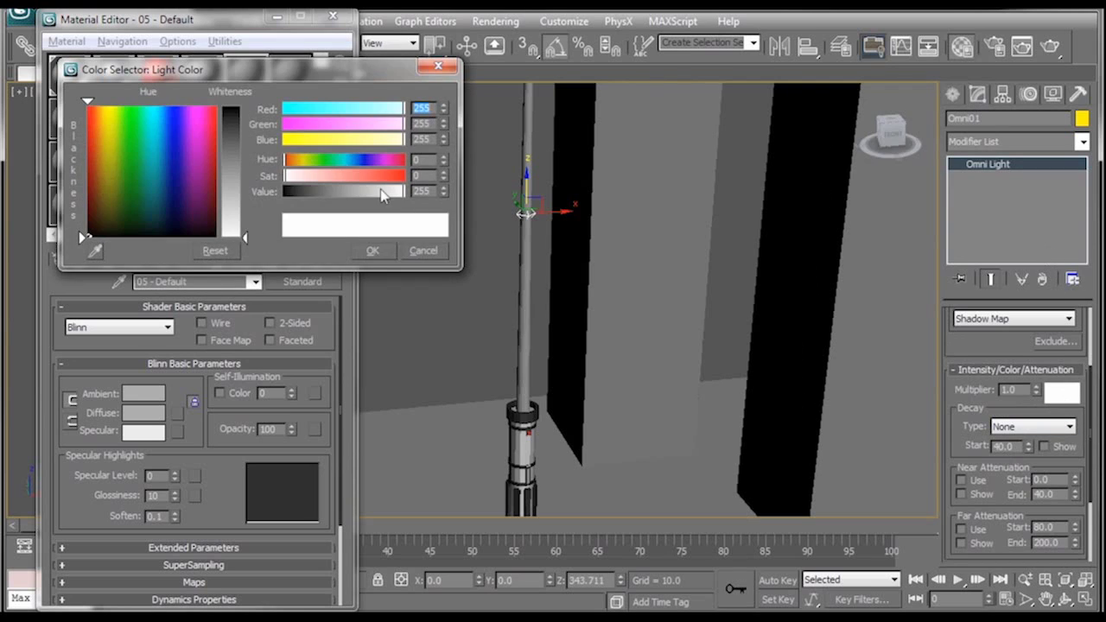
pyautogui.moveTo(150, 123); pyautogui.dragTo(132, 103)
pyautogui.moveTo(233, 130); pyautogui.dragTo(234, 104)
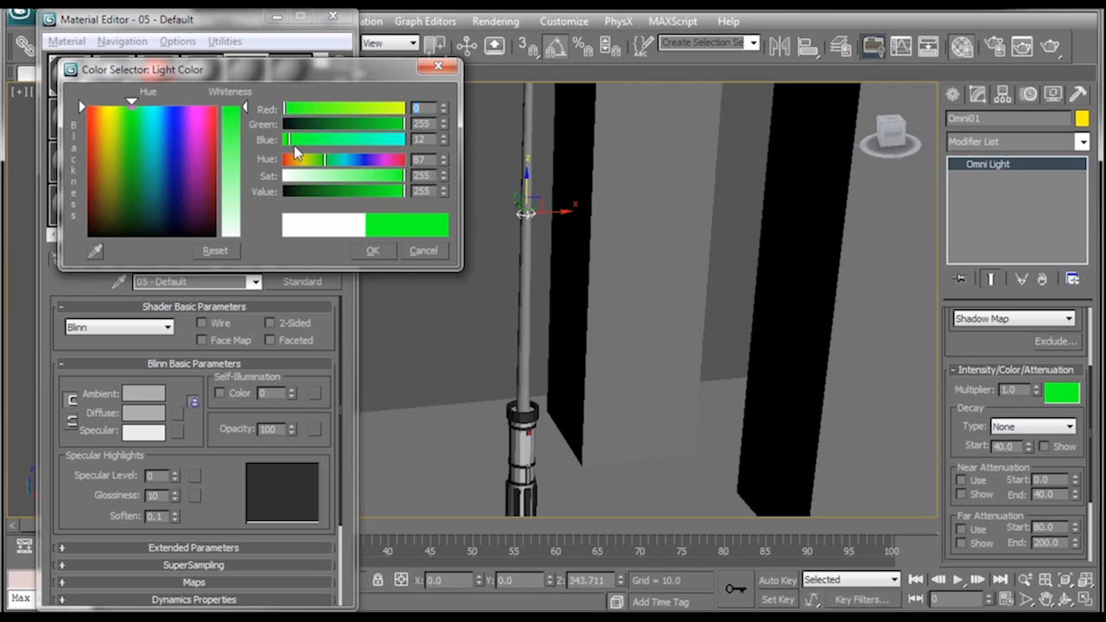
pyautogui.click(391, 256)
pyautogui.click(389, 253)
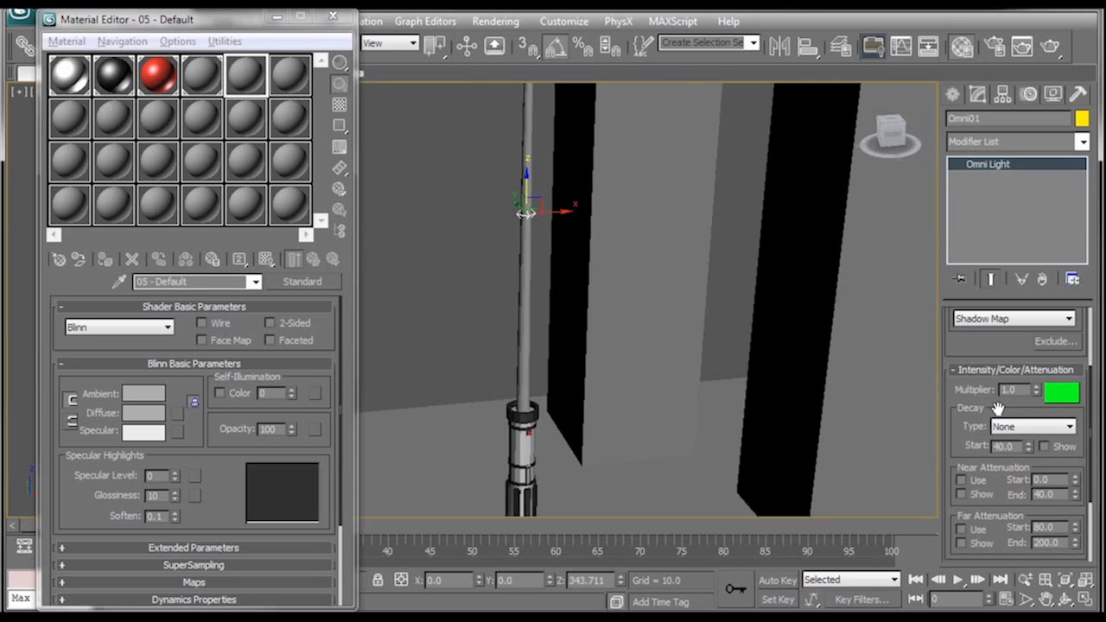
# Set the Omni light's decay type to Inverse Square with a start distance of about 229.
pyautogui.moveTo(998, 408); pyautogui.dragTo(998, 365)
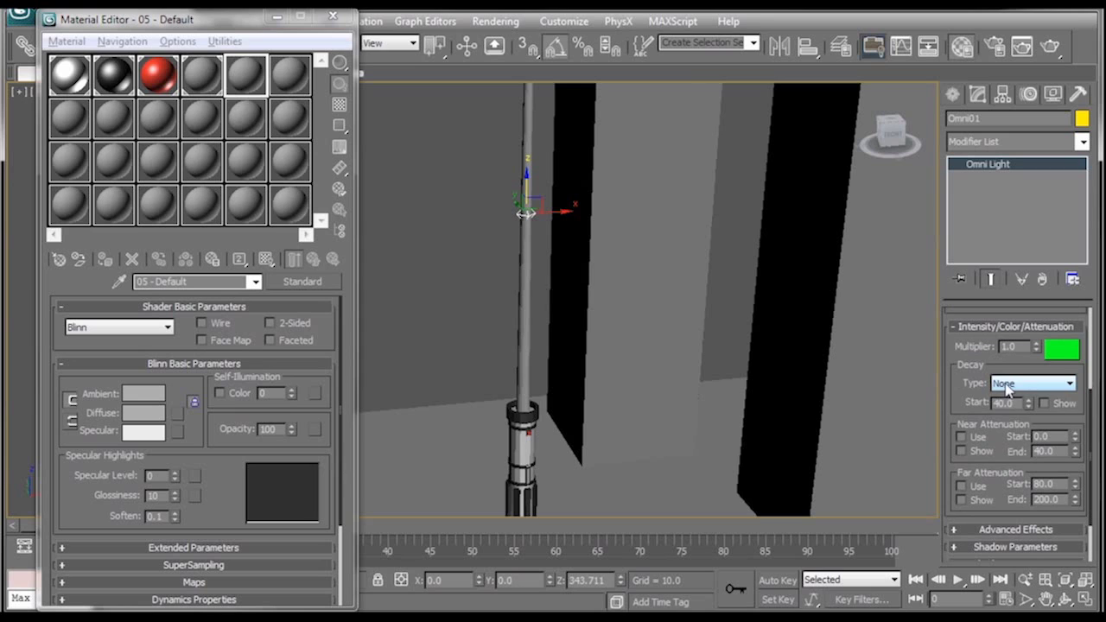
pyautogui.click(1006, 390)
pyautogui.click(1011, 417)
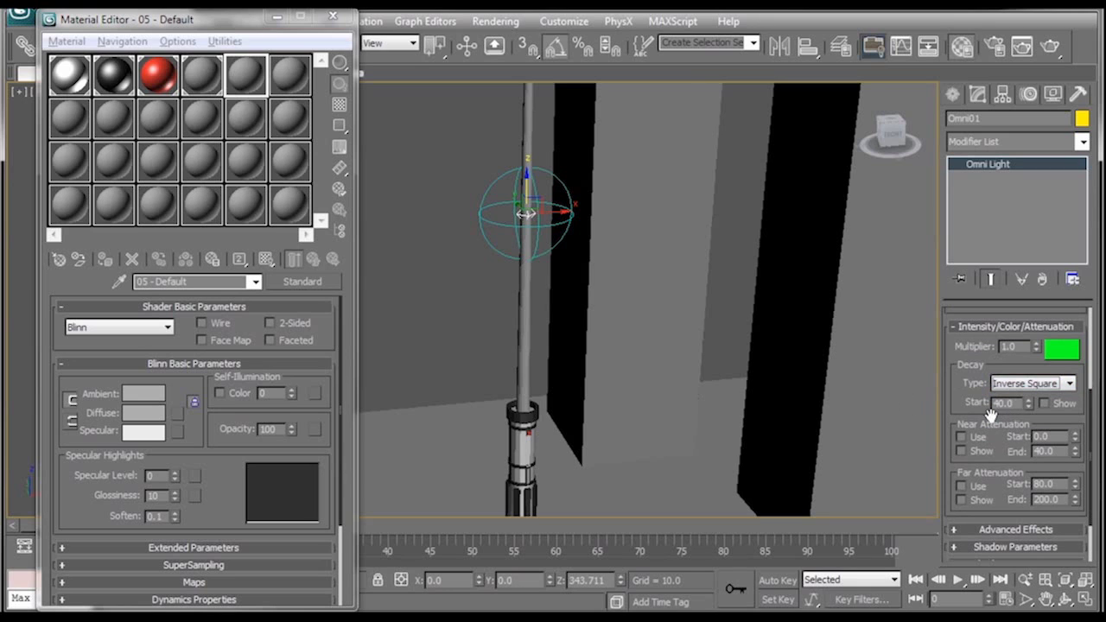
pyautogui.moveTo(1034, 409); pyautogui.dragTo(1006, 111)
pyautogui.keyDown('alt'); pyautogui.moveTo(796, 221); pyautogui.dragTo(795, 308, button='middle'); pyautogui.keyUp('alt')
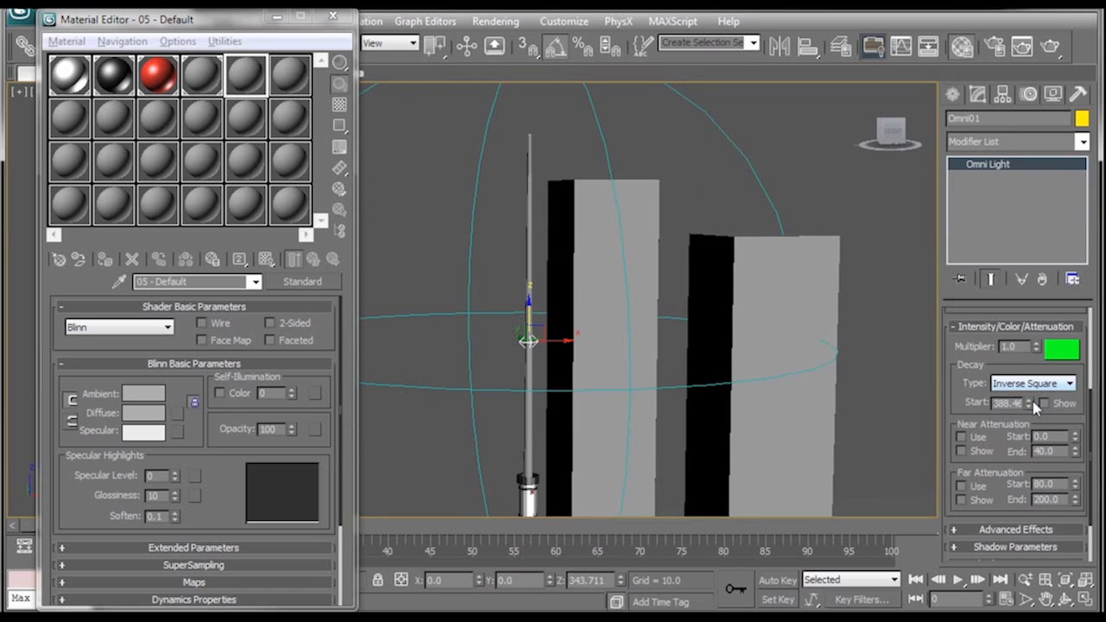
pyautogui.moveTo(1036, 408); pyautogui.dragTo(1029, 438)
# Test-render the scene to check the green light's effect on the boxes and ground plane.
pyautogui.keyDown('alt'); pyautogui.moveTo(695, 274); pyautogui.dragTo(713, 286, button='middle'); pyautogui.keyUp('alt')
pyautogui.moveTo(714, 285); pyautogui.dragTo(743, 190, button='middle')
pyautogui.click(1048, 48)
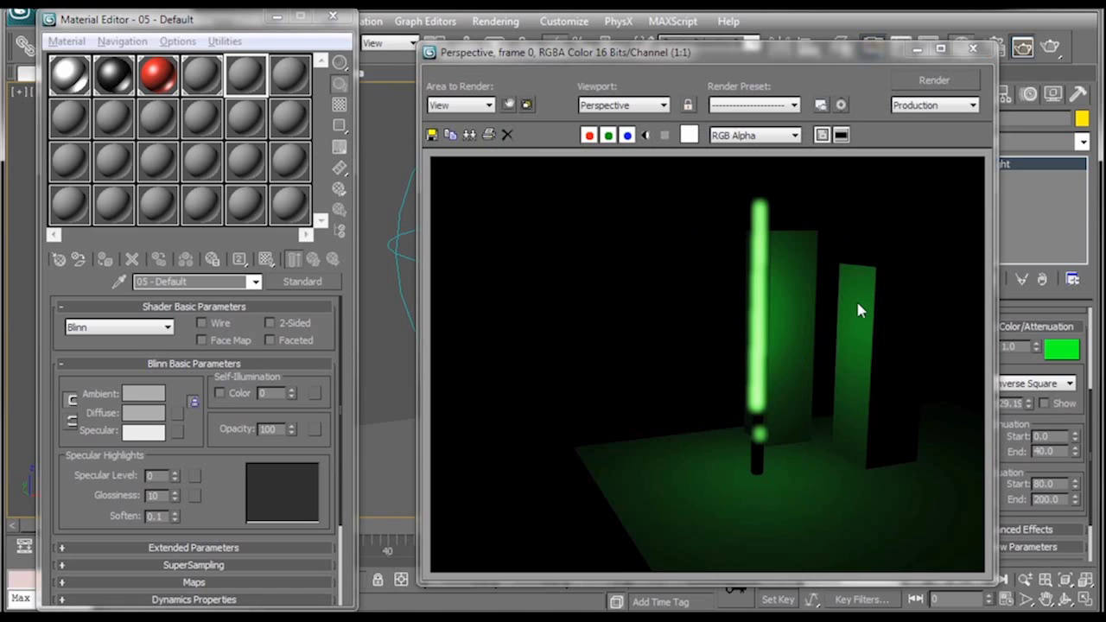
pyautogui.click(973, 52)
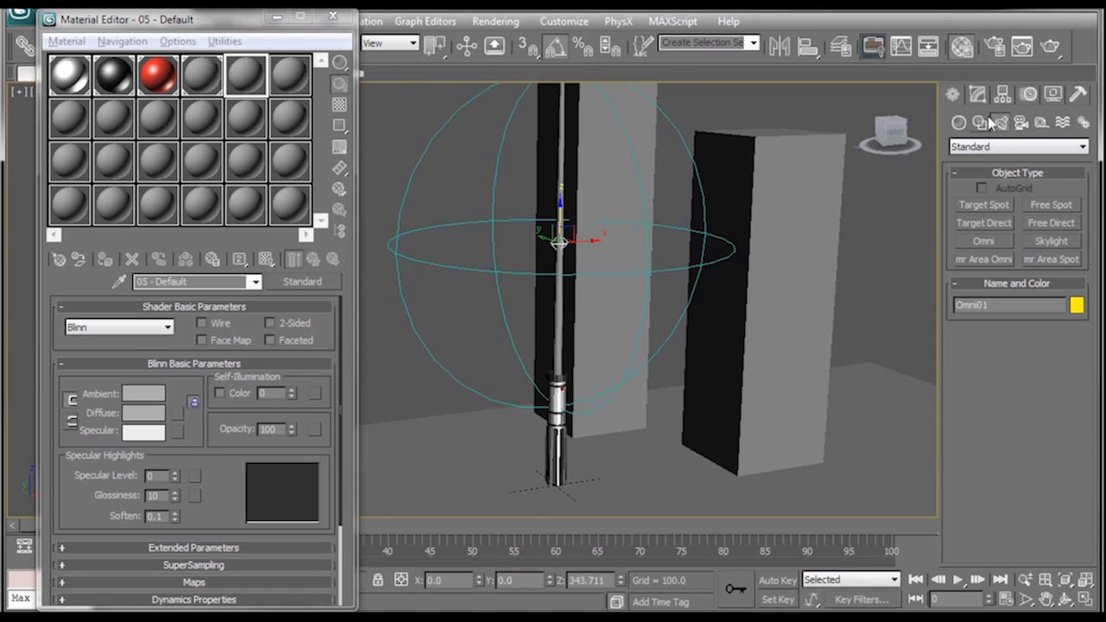
# Create a second Omni light beside the boxes and raise it high above the scene to about 748 on Z.
pyautogui.click(985, 241)
pyautogui.scroll(-4, 691, 343)
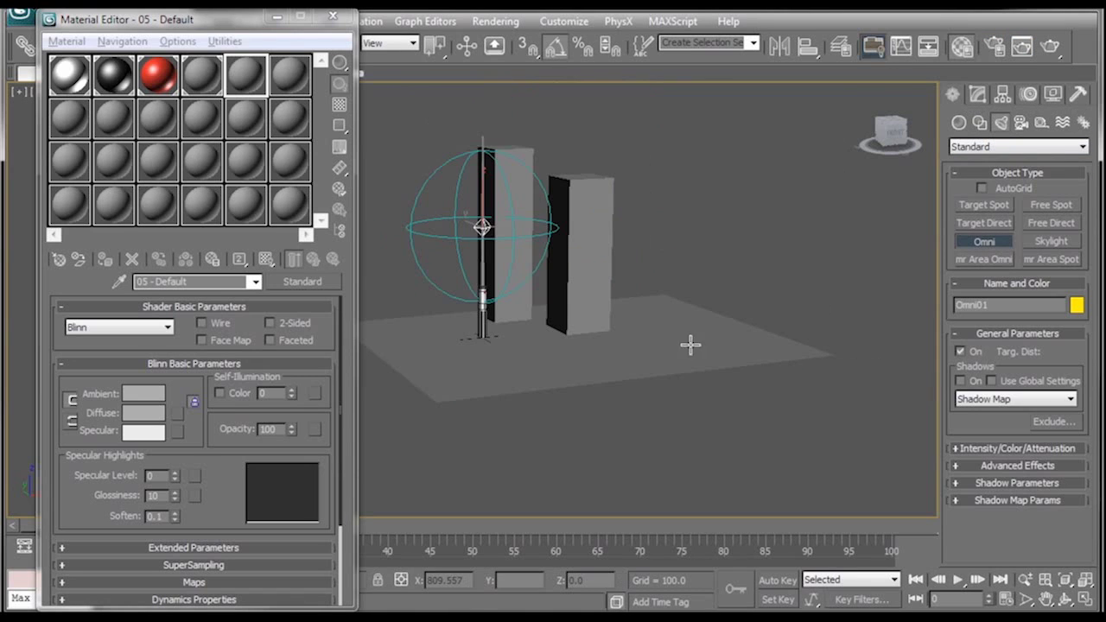
pyautogui.click(654, 356)
pyautogui.press('w')
pyautogui.moveTo(656, 306); pyautogui.dragTo(677, 44)
# Test-render the scene with both Omni lights from a closer view.
pyautogui.scroll(8, 761, 215)
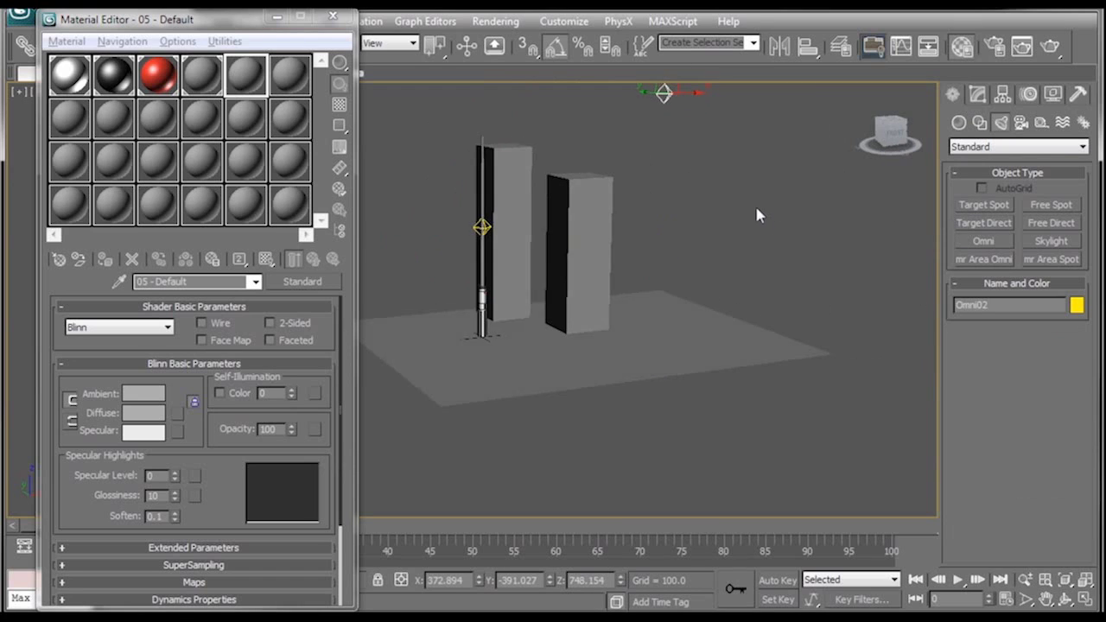
pyautogui.scroll(-3, 669, 467)
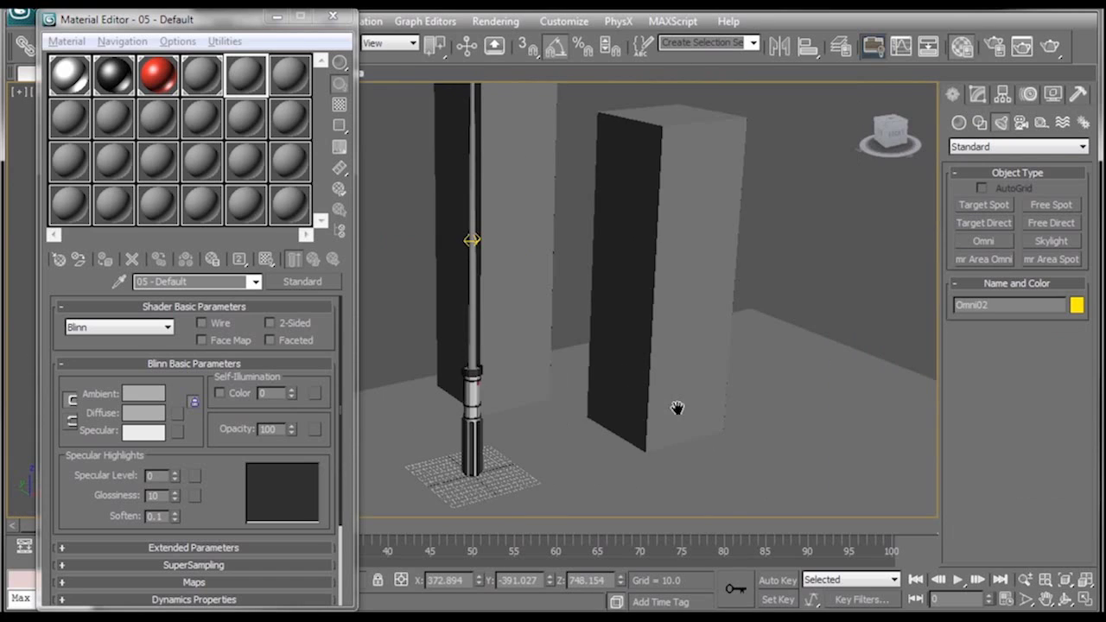
pyautogui.hotkey('shift', 'q')
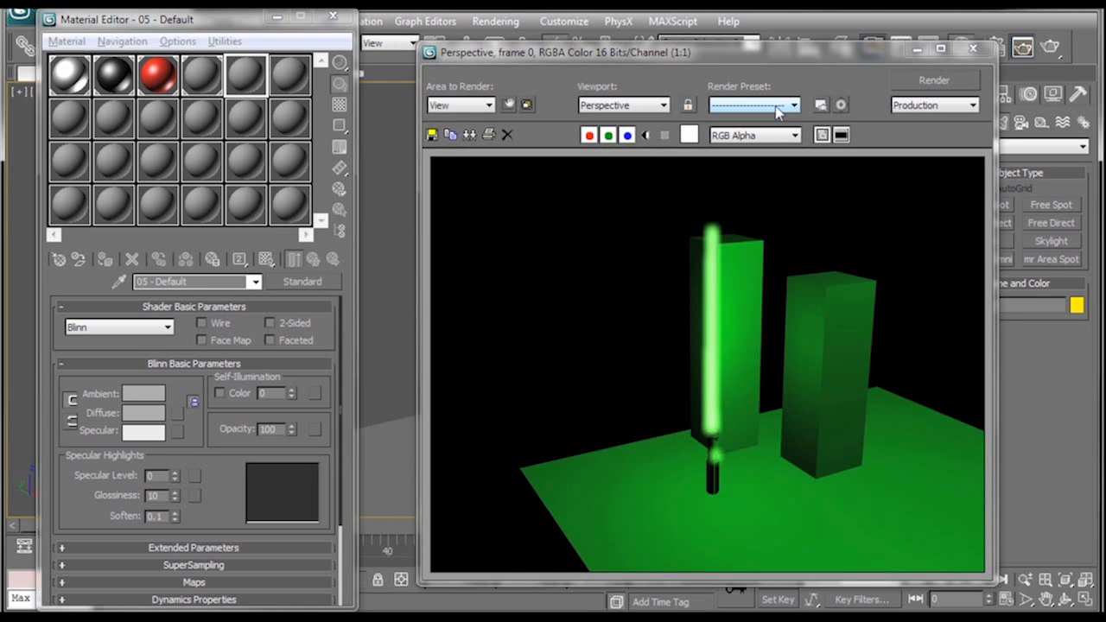
pyautogui.click(974, 49)
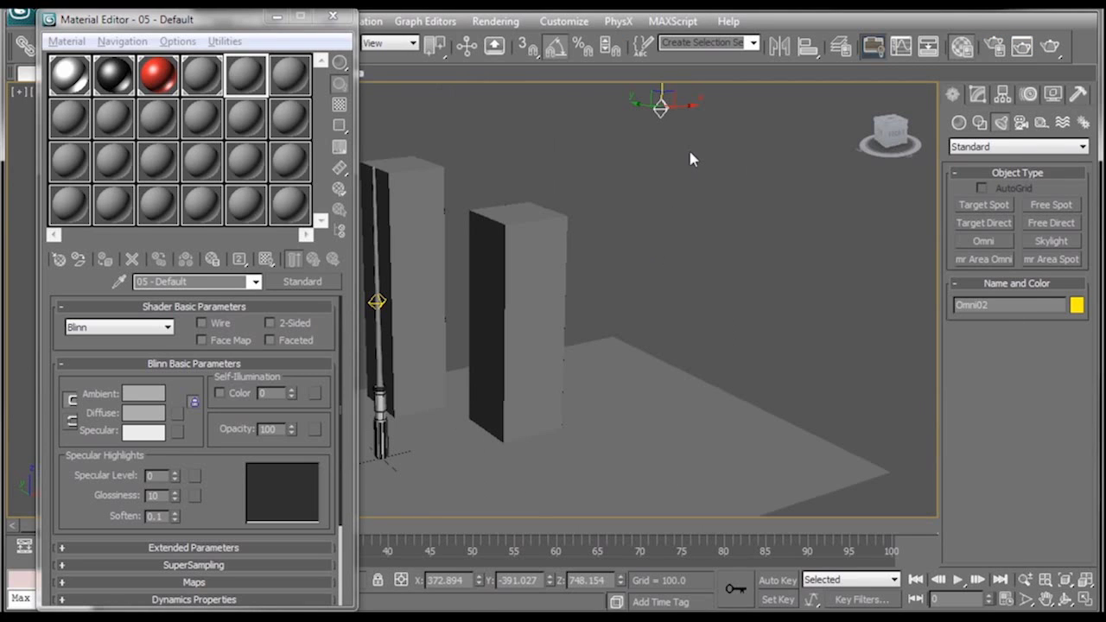
# Change the second Omni light's colour from green to white.
pyautogui.click(989, 97)
pyautogui.click(1062, 349)
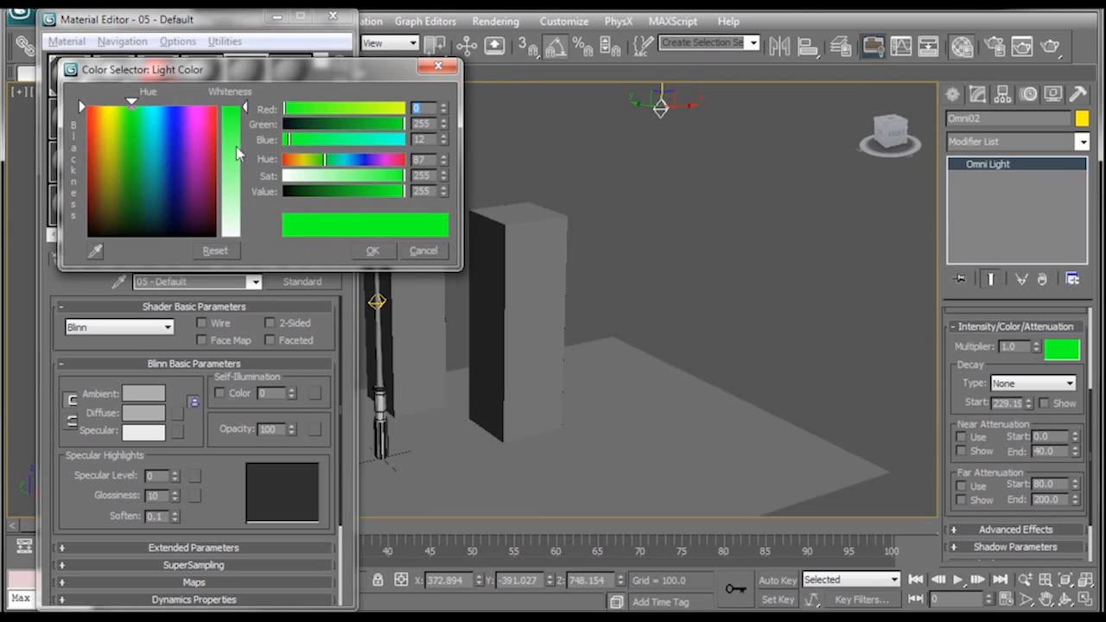
pyautogui.moveTo(236, 149); pyautogui.dragTo(233, 242)
pyautogui.click(373, 251)
# Test-render a closer view of the lightsaber with the white second Omni light.
pyautogui.moveTo(424, 323); pyautogui.dragTo(513, 307, button='middle')
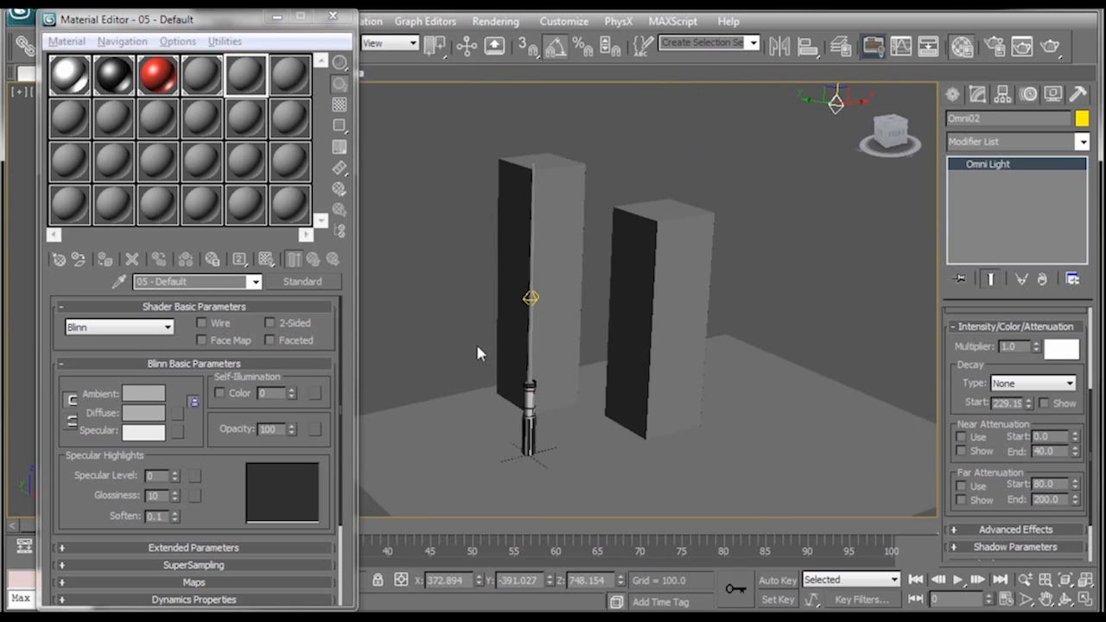
pyautogui.keyDown('alt'); pyautogui.moveTo(478, 347); pyautogui.dragTo(500, 324, button='middle'); pyautogui.keyUp('alt')
pyautogui.moveTo(509, 405); pyautogui.dragTo(362, 213, button='middle')
pyautogui.scroll(4, 510, 346)
pyautogui.click(1057, 51)
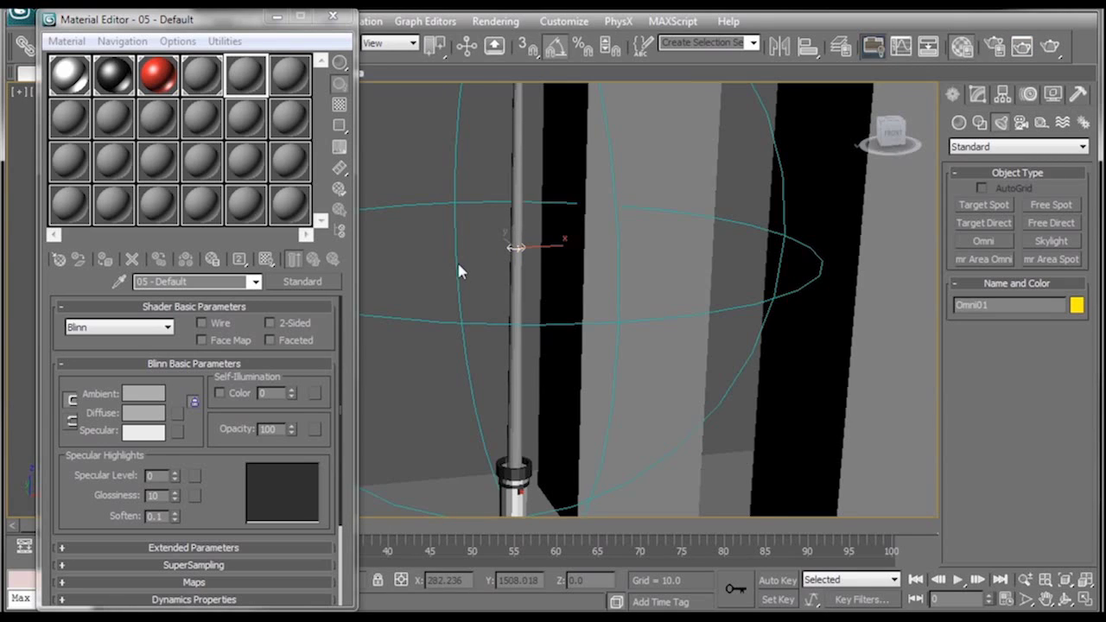
# Close the Material Editor and link the green Omni light inside the blade to the lightsaber as its parent.
pyautogui.moveTo(458, 265)
pyautogui.keyDown('alt'); pyautogui.mouseDown(button='middle')
pyautogui.moveTo(474, 273)
pyautogui.moveTo(467, 267)
pyautogui.mouseUp(button='middle'); pyautogui.keyUp('alt')
pyautogui.click(331, 16)
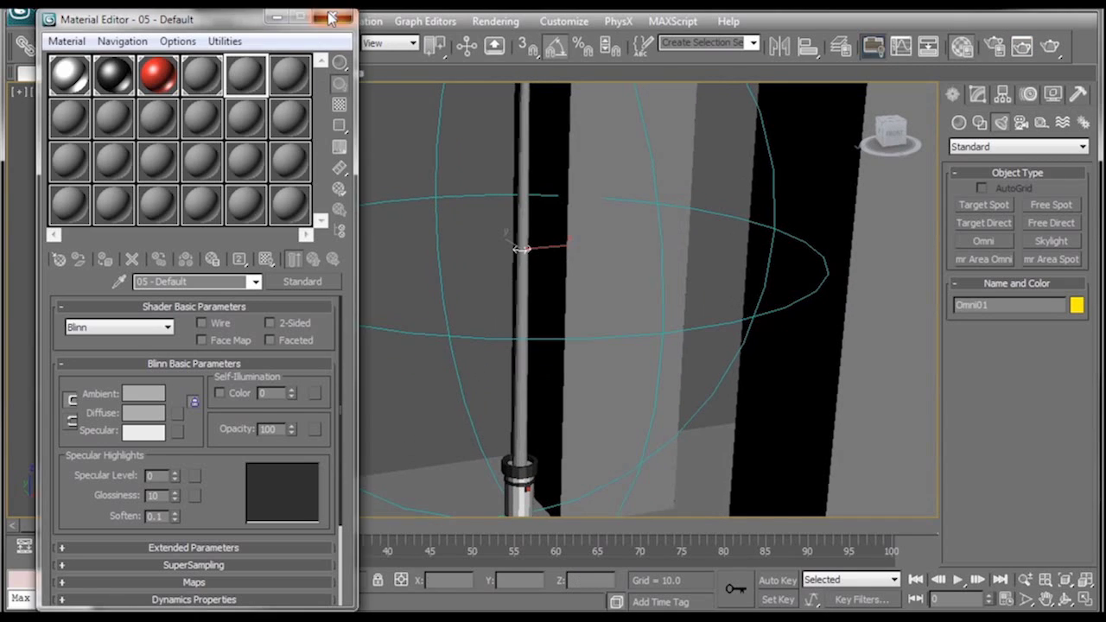
pyautogui.click(331, 18)
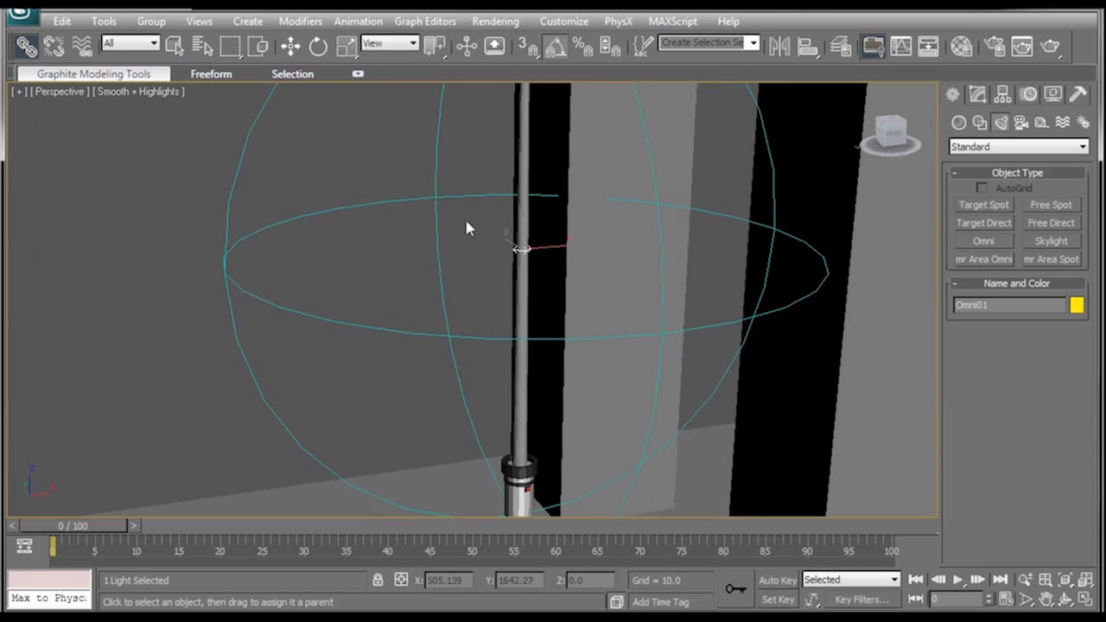
pyautogui.moveTo(521, 249); pyautogui.dragTo(513, 338)
pyautogui.moveTo(476, 349); pyautogui.dragTo(435, 248, button='middle')
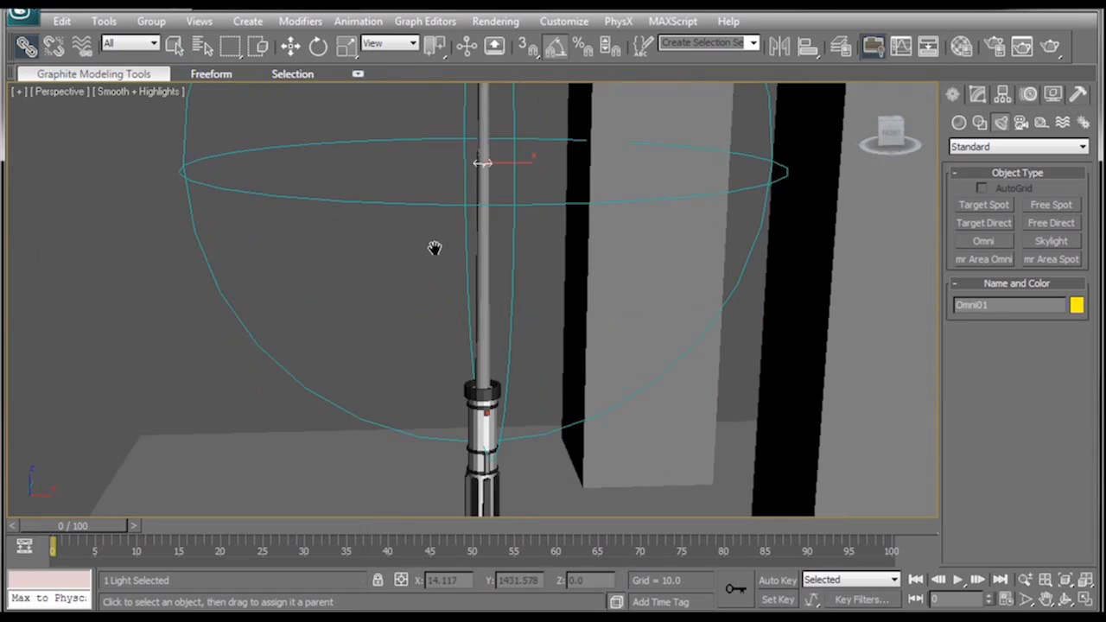
# Move the lightsaber with its linked light to about -392 on X and test-render the scene.
pyautogui.press('q')
pyautogui.click(479, 399)
pyautogui.moveTo(479, 399); pyautogui.dragTo(467, 339, button='middle')
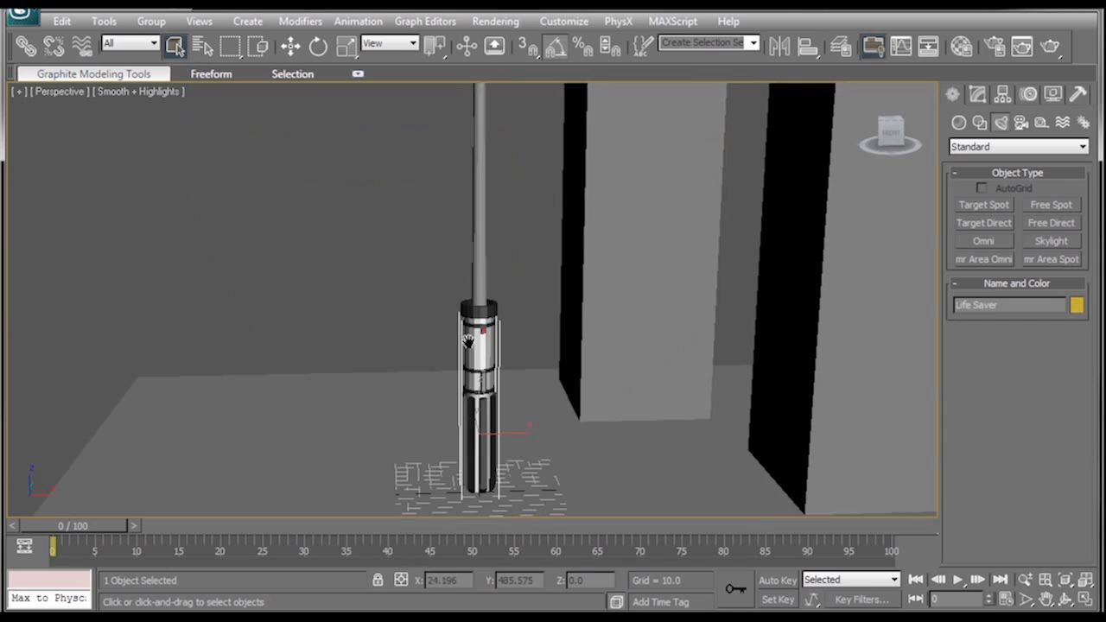
pyautogui.press('w')
pyautogui.scroll(-2, 467, 340)
pyautogui.moveTo(510, 390); pyautogui.dragTo(197, 391)
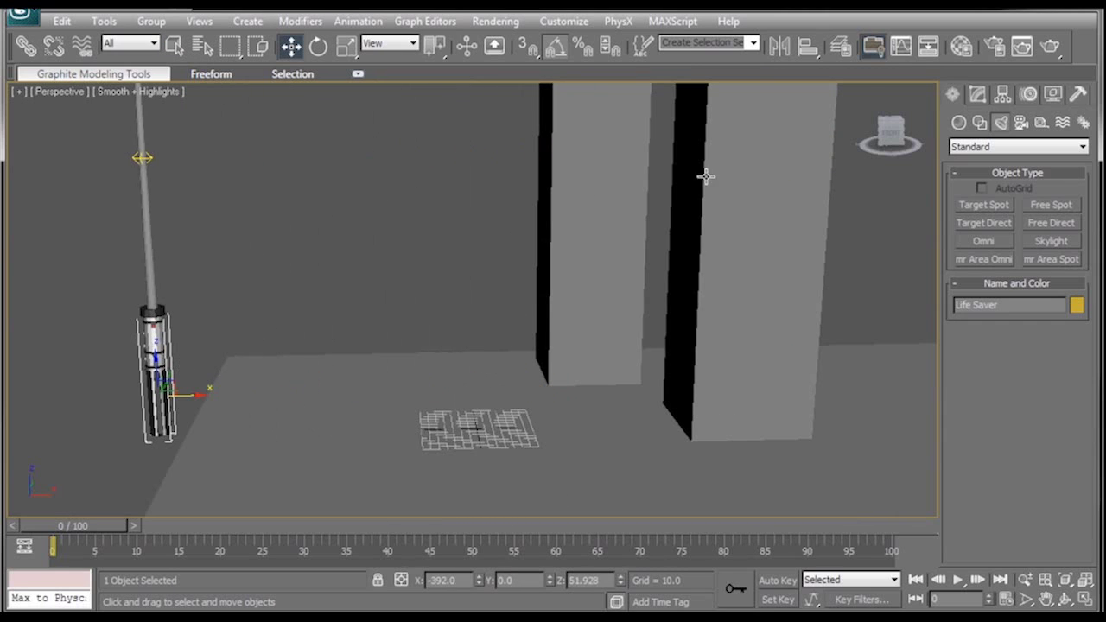
pyautogui.click(1051, 47)
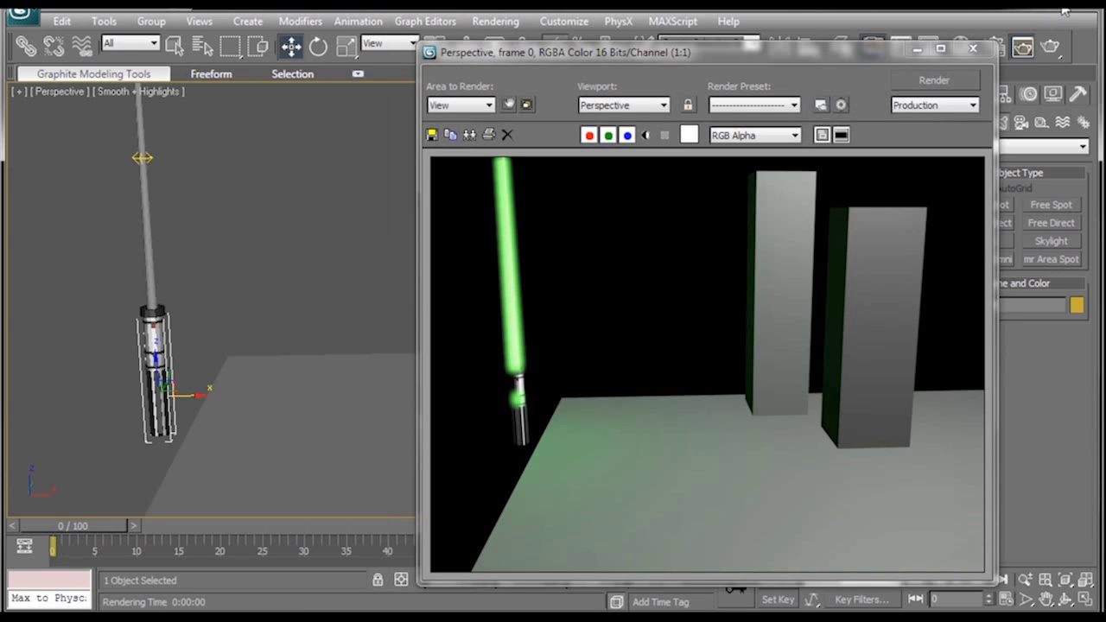
# Close the render, move the lightsaber to about 137 on X near the boxes and test-render again.
pyautogui.click(973, 48)
pyautogui.moveTo(183, 395); pyautogui.dragTo(592, 318)
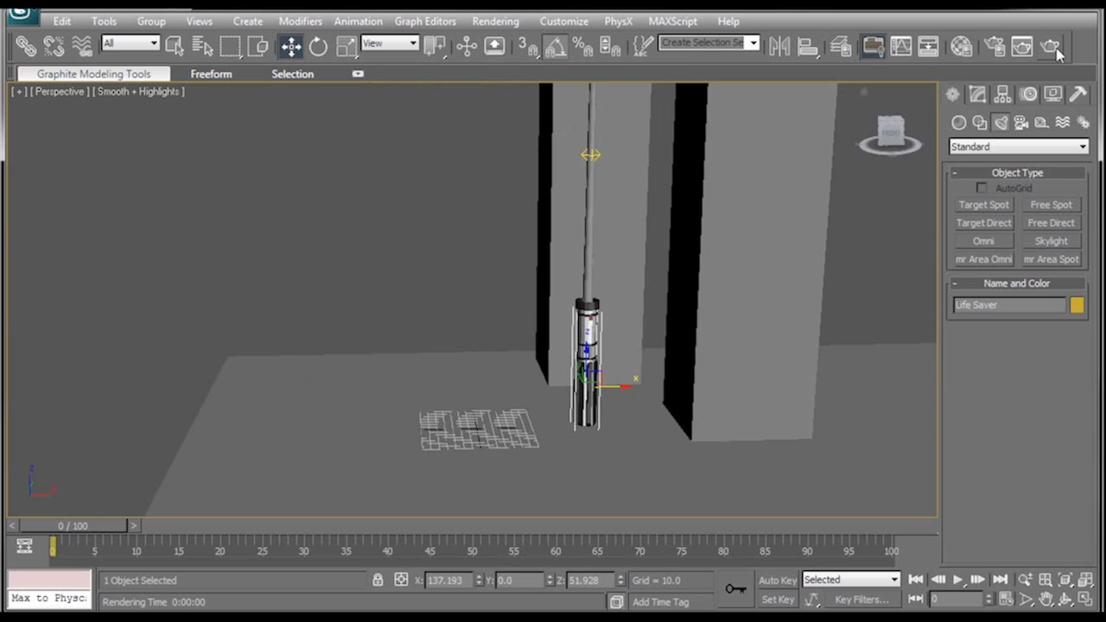
pyautogui.click(1051, 47)
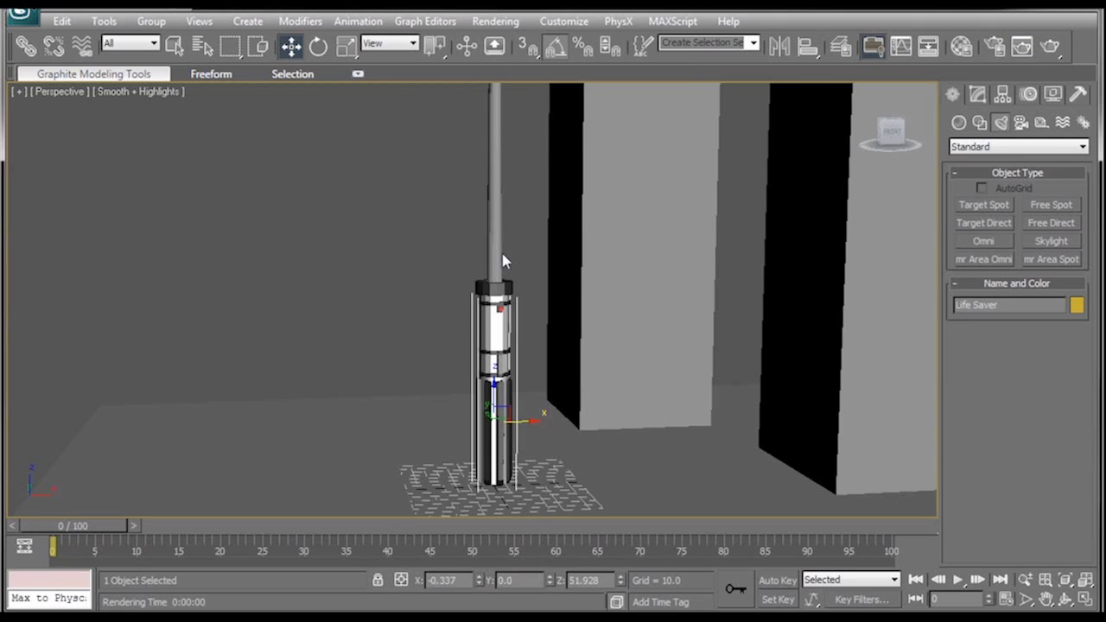
# Select the green Omni light, turn on Auto Key and enable all key filters.
pyautogui.moveTo(503, 257); pyautogui.dragTo(506, 442, button='middle')
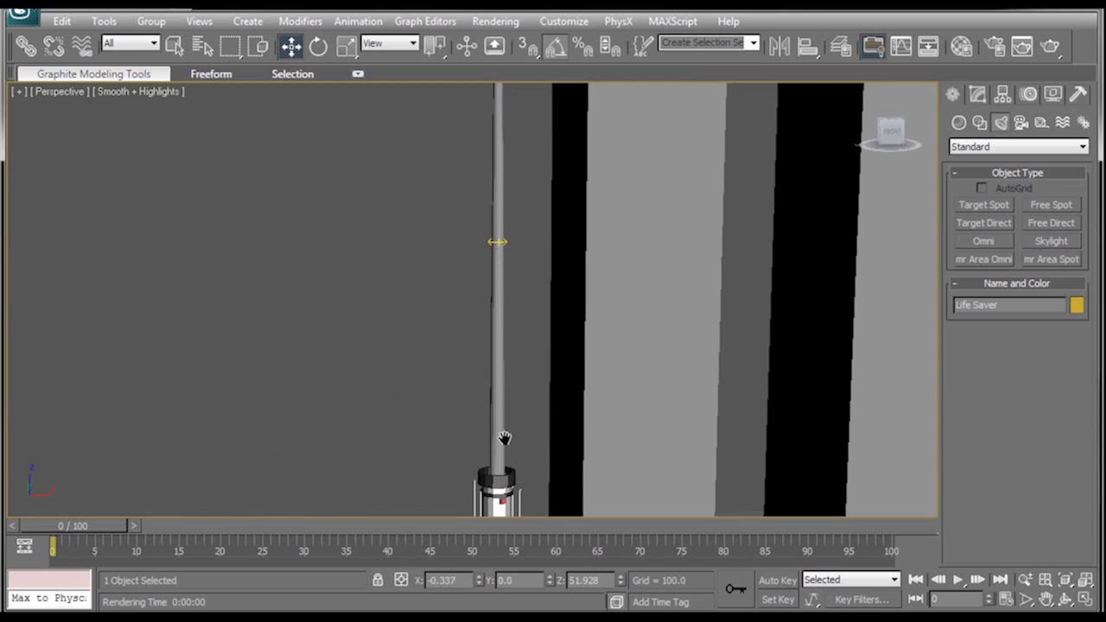
pyautogui.click(498, 244)
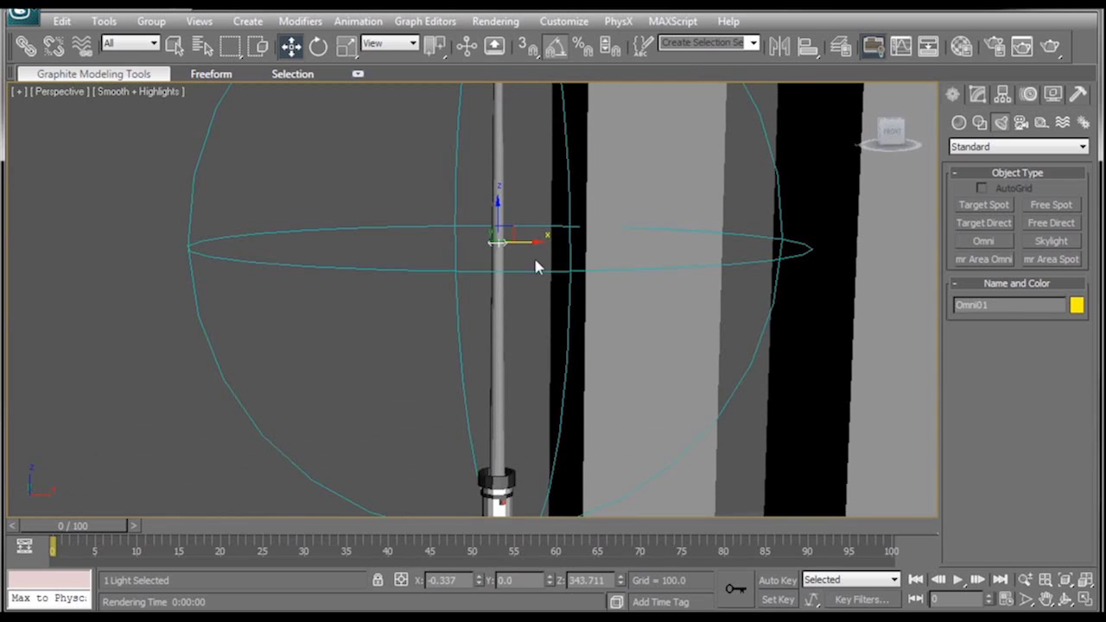
pyautogui.keyDown('alt'); pyautogui.moveTo(560, 269); pyautogui.dragTo(540, 242, button='middle'); pyautogui.keyUp('alt')
pyautogui.scroll(-3, 582, 289)
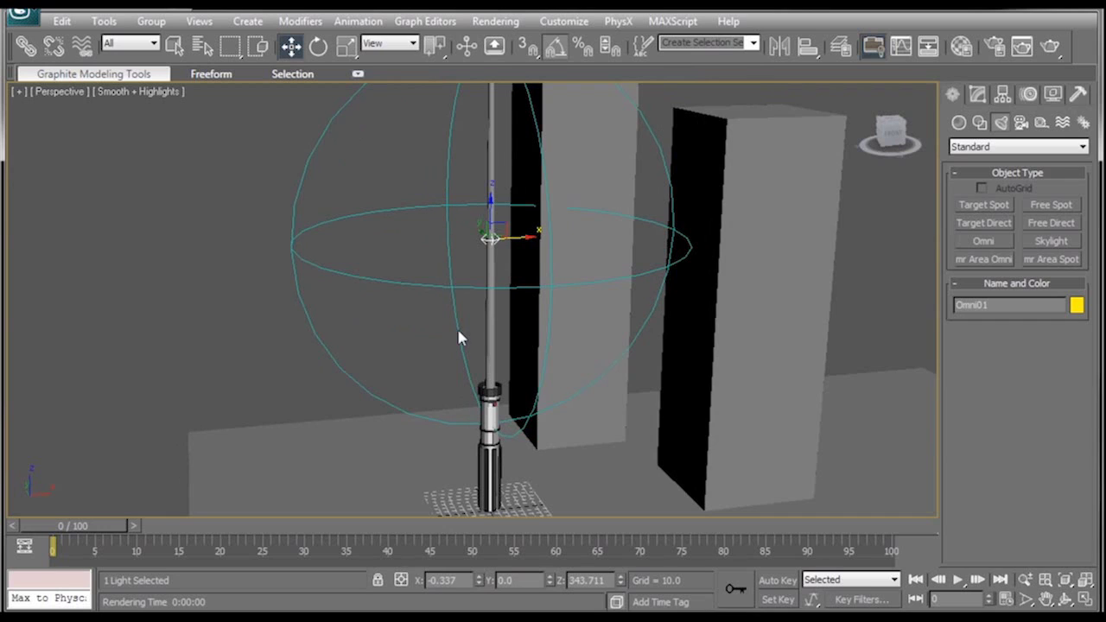
pyautogui.click(778, 581)
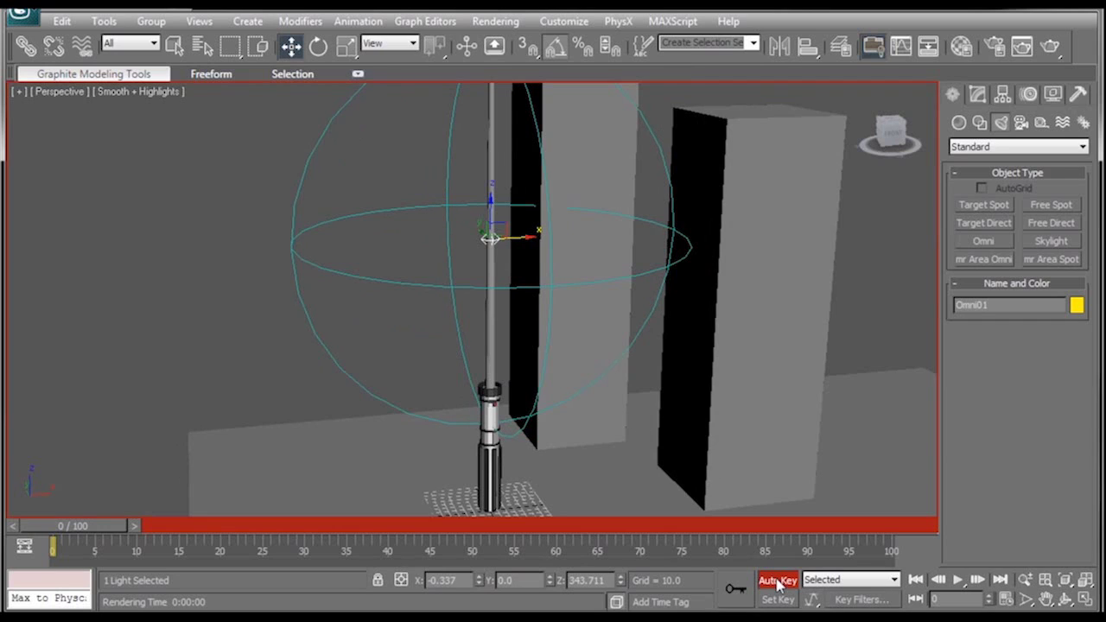
pyautogui.click(851, 600)
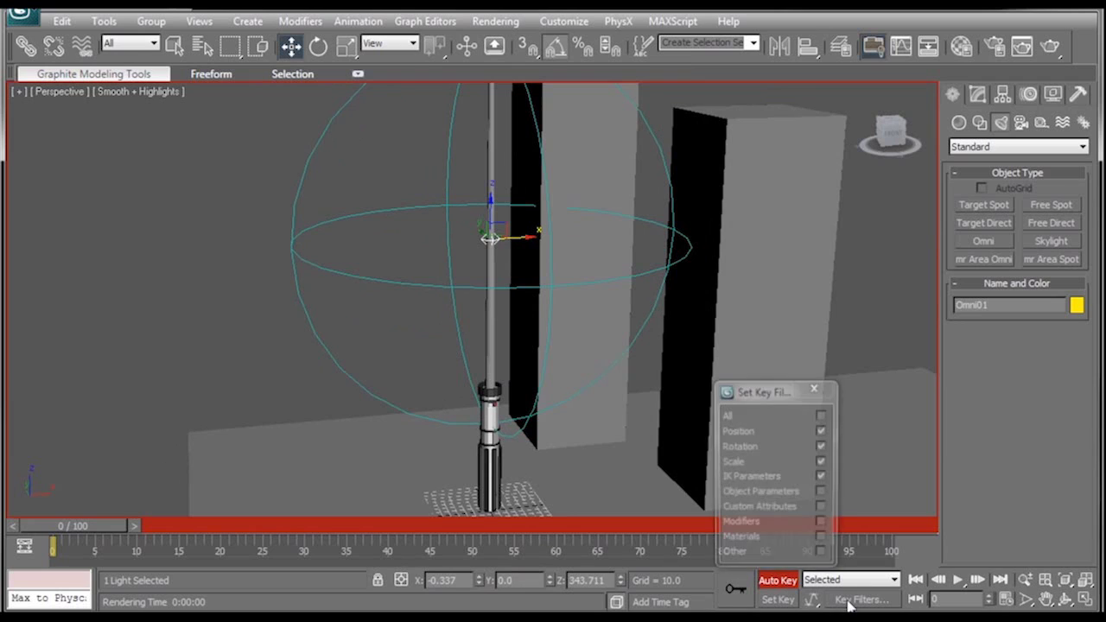
pyautogui.click(821, 417)
pyautogui.click(815, 390)
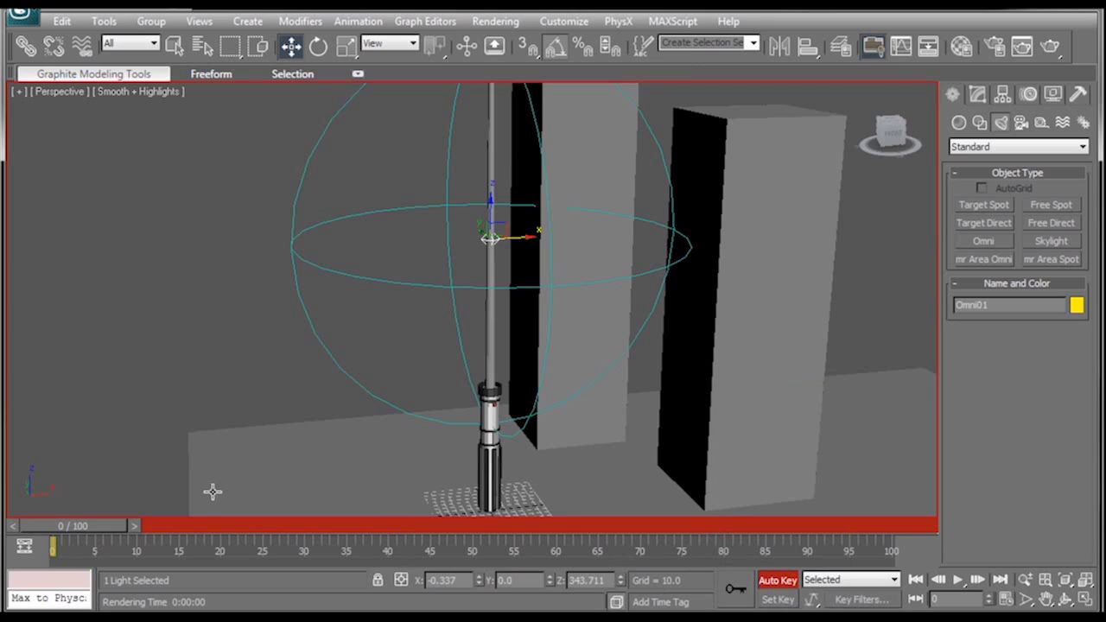
# Set the green Omni light's multiplier to 0 at frame 0.
pyautogui.moveTo(212, 491); pyautogui.dragTo(273, 484, button='middle')
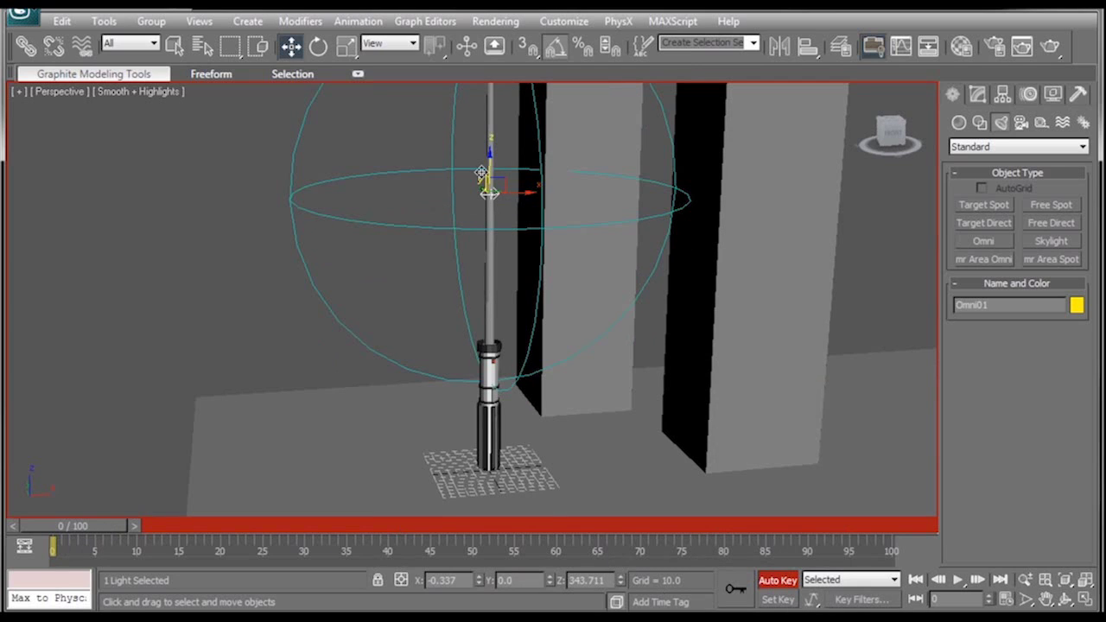
pyautogui.click(978, 95)
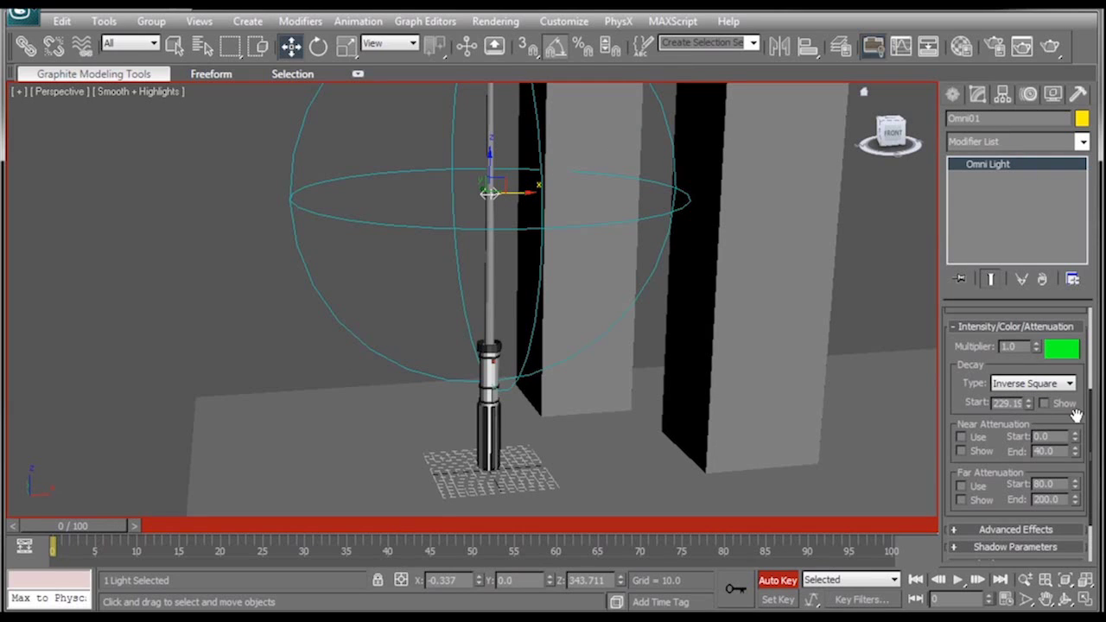
pyautogui.scroll(-2, 1076, 416)
pyautogui.scroll(2, 1073, 416)
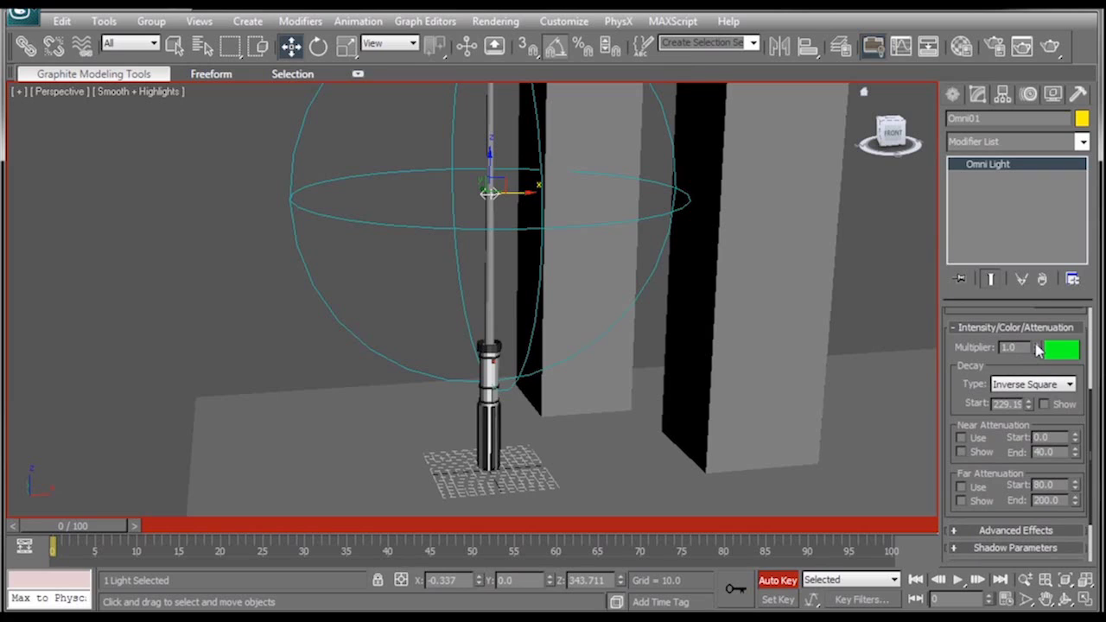
pyautogui.moveTo(1016, 519); pyautogui.dragTo(1027, 349)
# At frame 10, set the green Omni light's multiplier to 1.
pyautogui.moveTo(78, 525); pyautogui.dragTo(157, 525)
pyautogui.moveTo(291, 314); pyautogui.dragTo(347, 396, button='middle')
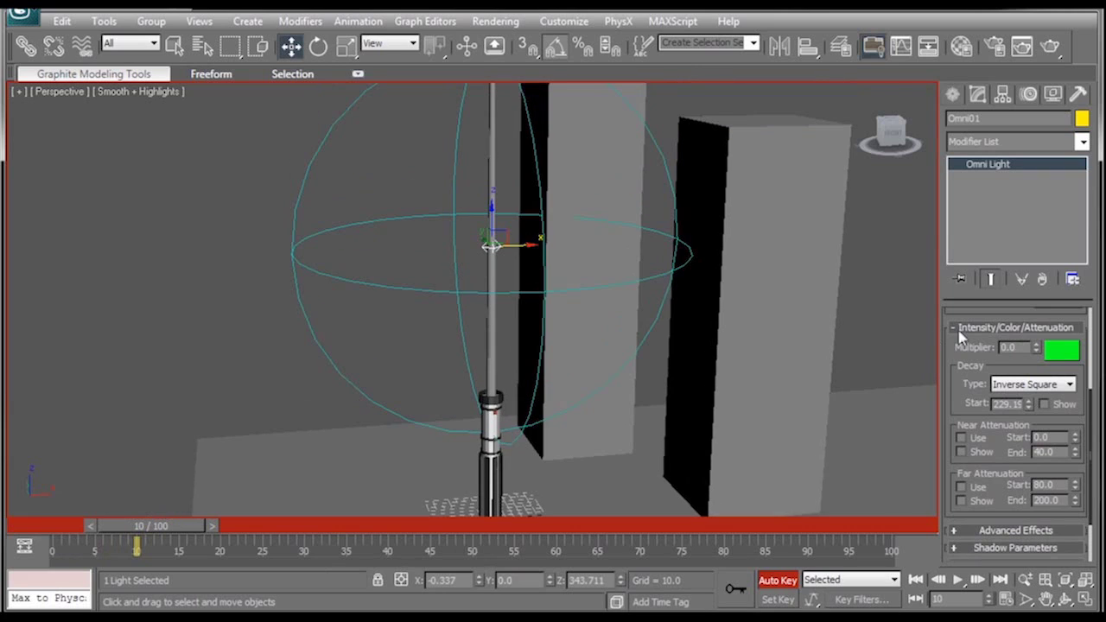
pyautogui.doubleClick(1007, 347)
pyautogui.write('1')
pyautogui.press('Return')
pyautogui.moveTo(647, 346); pyautogui.dragTo(646, 331, button='middle')
# Return to frame 0, select the lightsaber and set its Morpher channel Off to 100.
pyautogui.moveTo(178, 526); pyautogui.dragTo(80, 527)
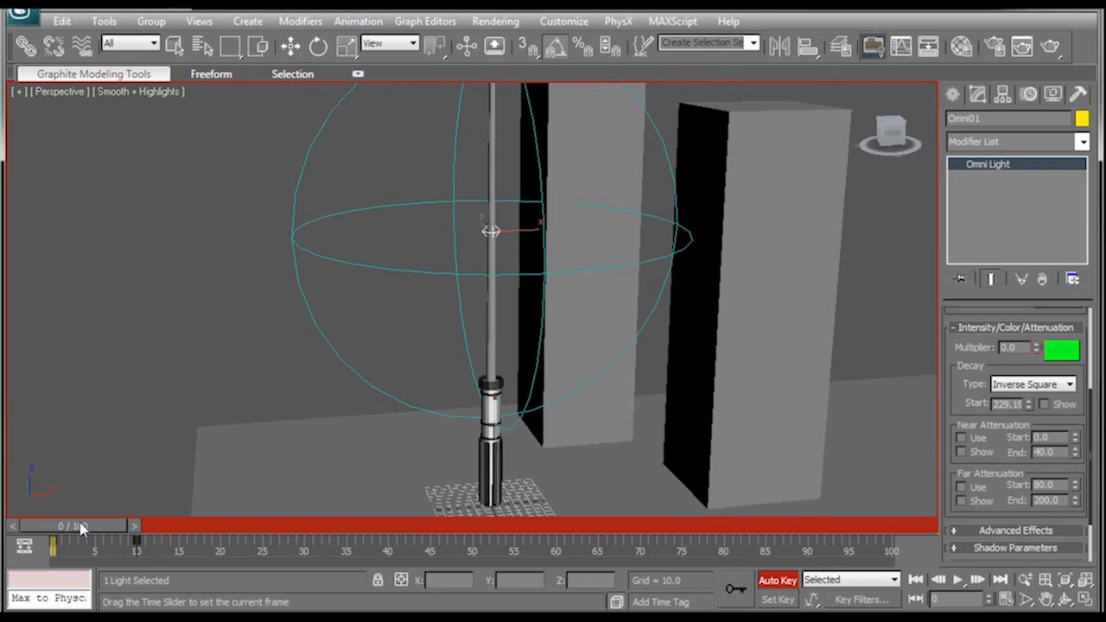
pyautogui.click(490, 316)
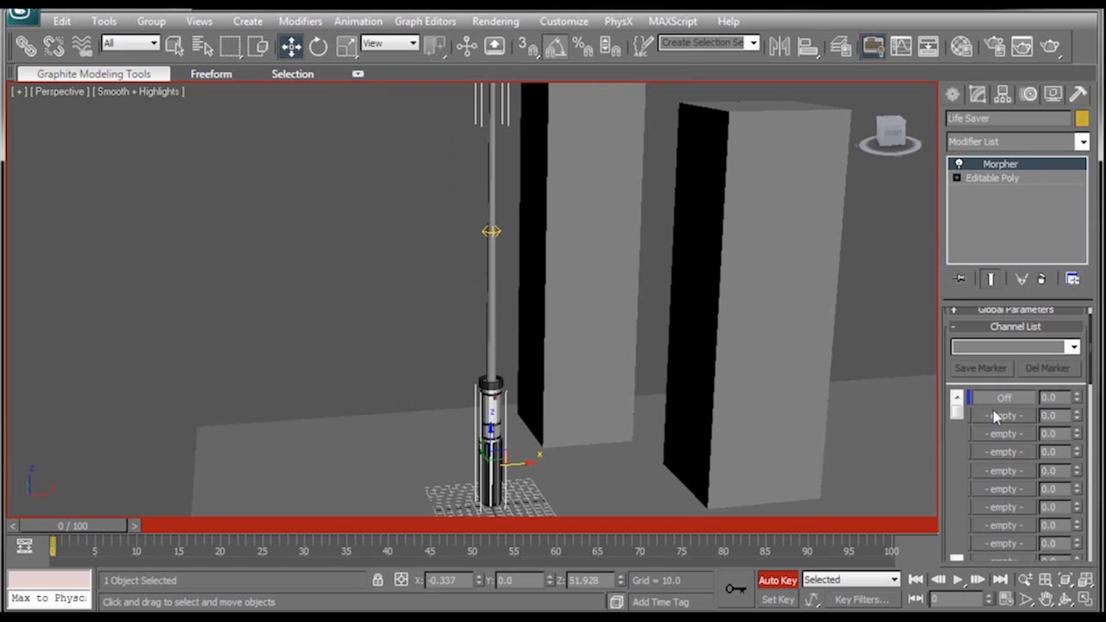
pyautogui.moveTo(1077, 396); pyautogui.dragTo(1066, 262)
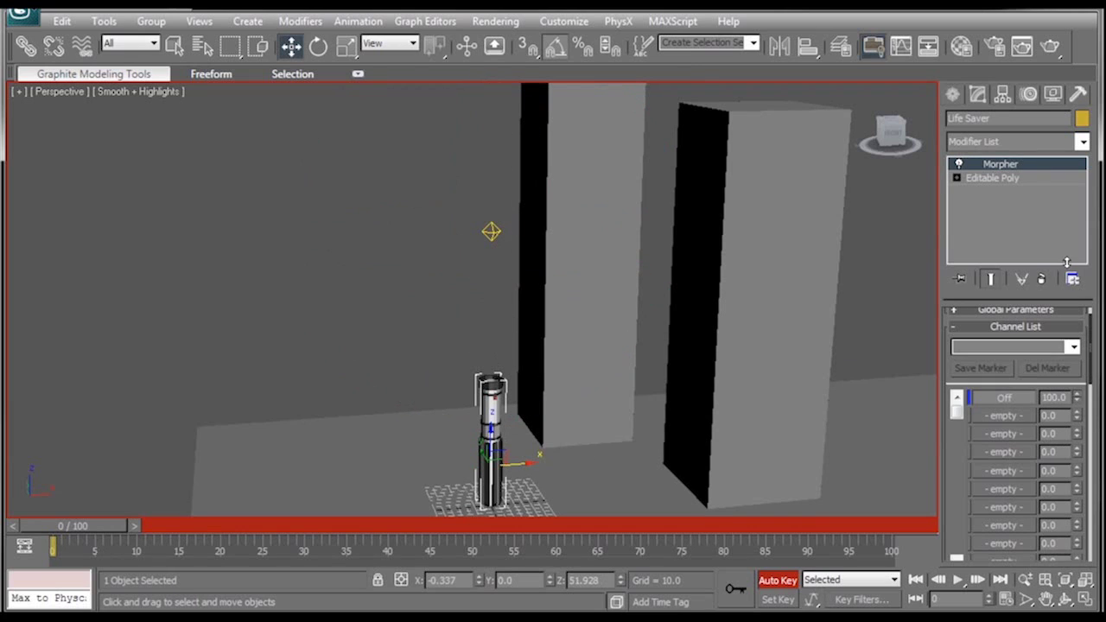
pyautogui.moveTo(539, 416); pyautogui.dragTo(548, 377, button='middle')
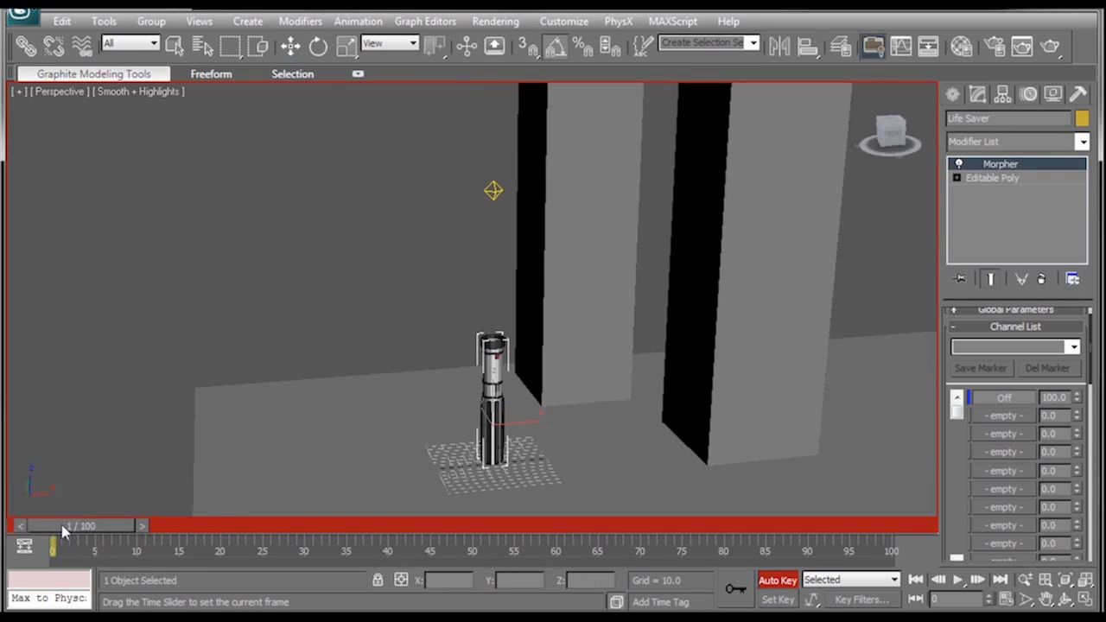
# At frame 10, reset the lightsaber's Morpher channel Off to 0 and scrub the timeline to check the blade animation.
pyautogui.moveTo(68, 529); pyautogui.dragTo(138, 533)
pyautogui.press('w')
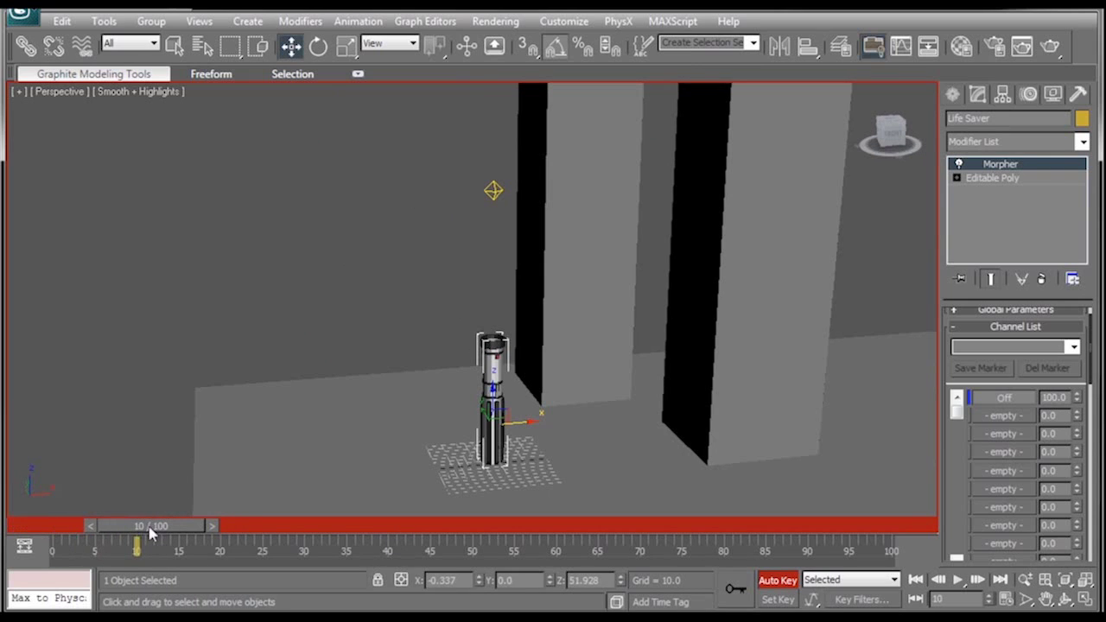
pyautogui.rightClick(1078, 402)
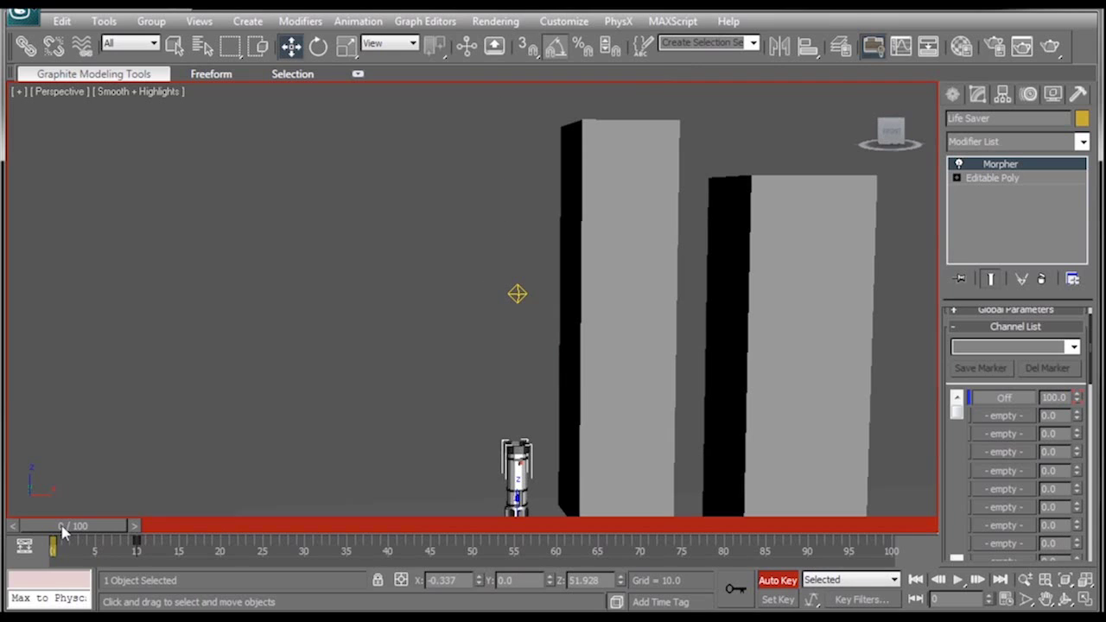
pyautogui.moveTo(63, 527); pyautogui.dragTo(147, 520)
pyautogui.press('w')
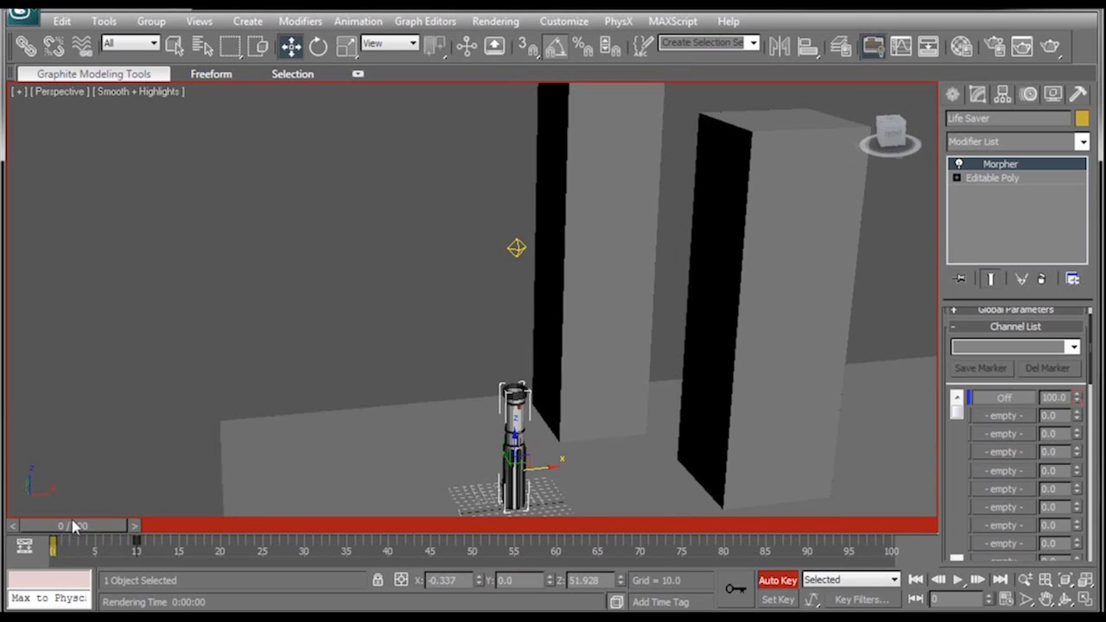
# Open the Lens Effects settings and set the Green Glow element's intensity to 0 at frame 0.
pyautogui.click(497, 22)
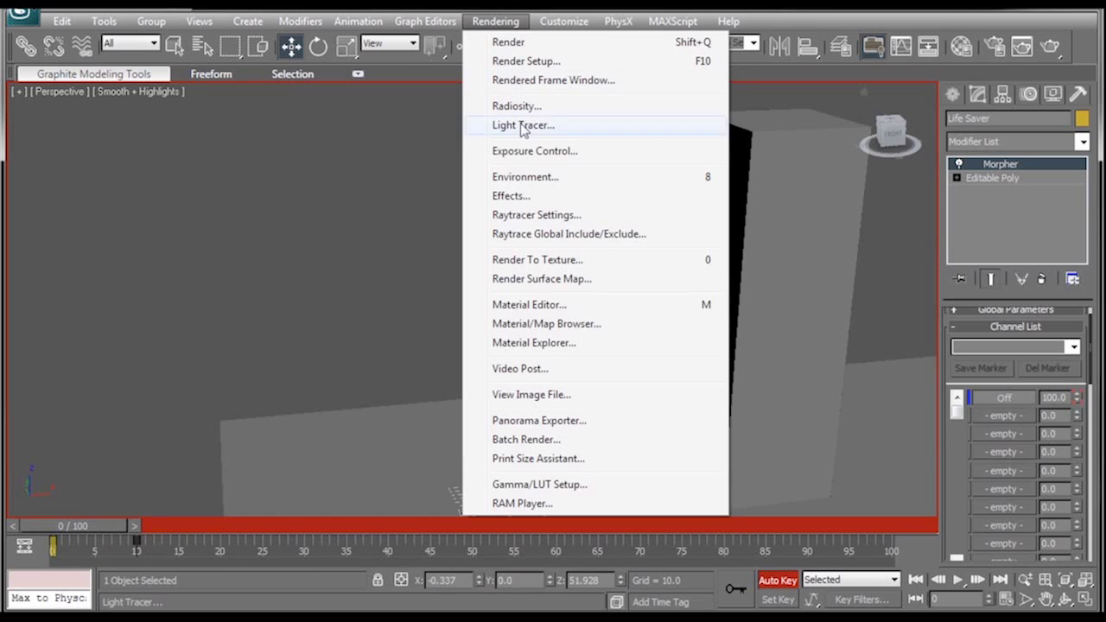
pyautogui.click(523, 177)
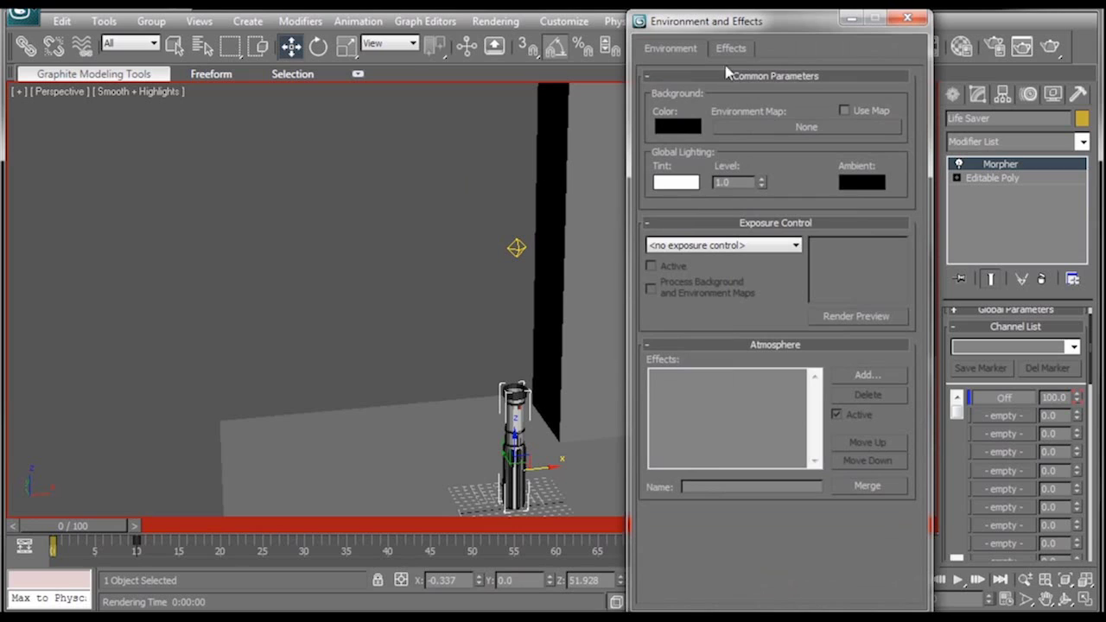
pyautogui.click(730, 51)
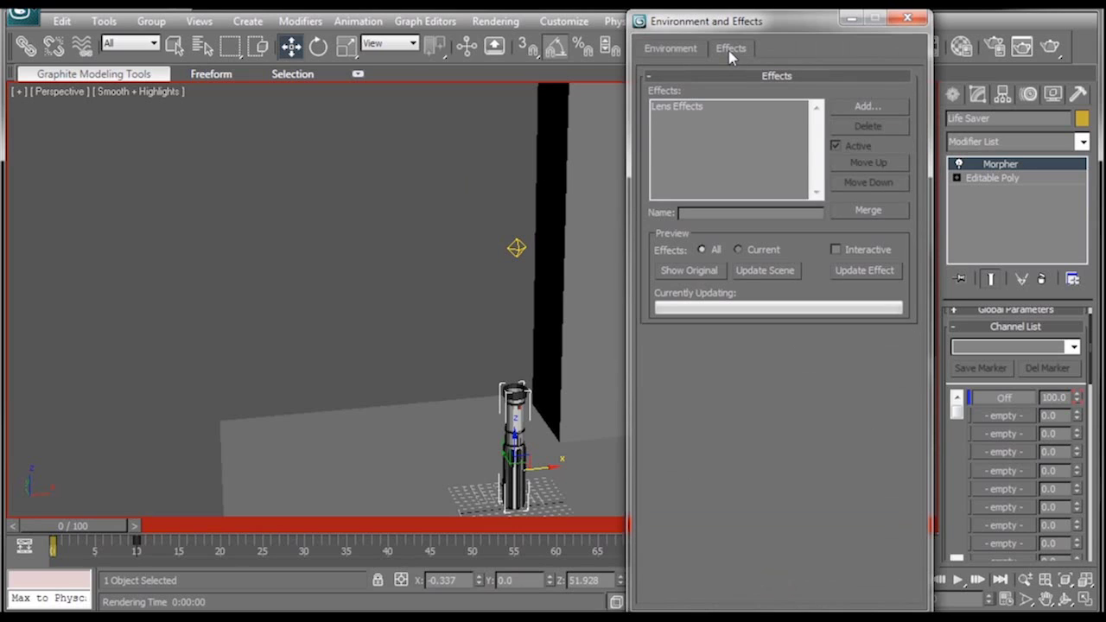
pyautogui.click(684, 107)
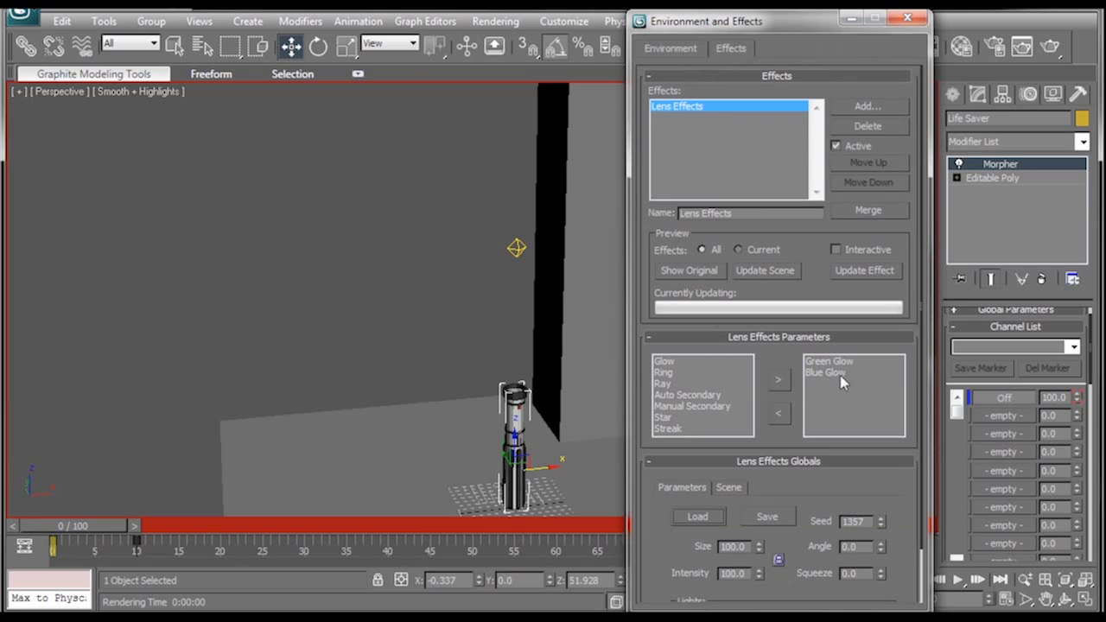
pyautogui.moveTo(786, 358); pyautogui.dragTo(725, 41)
pyautogui.click(827, 311)
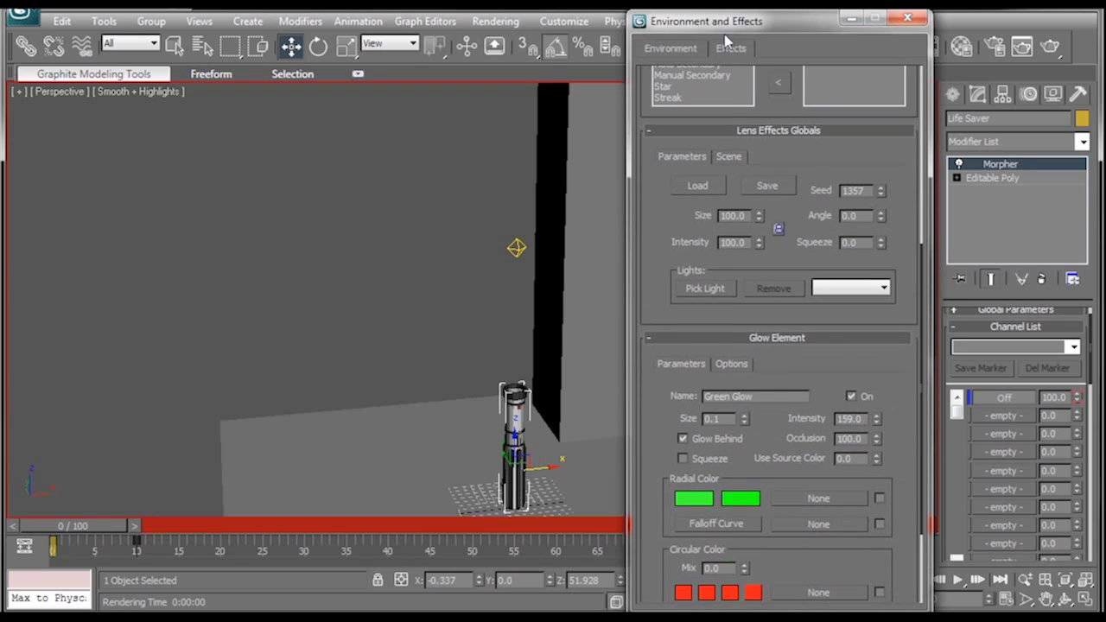
pyautogui.moveTo(883, 392); pyautogui.dragTo(879, 301)
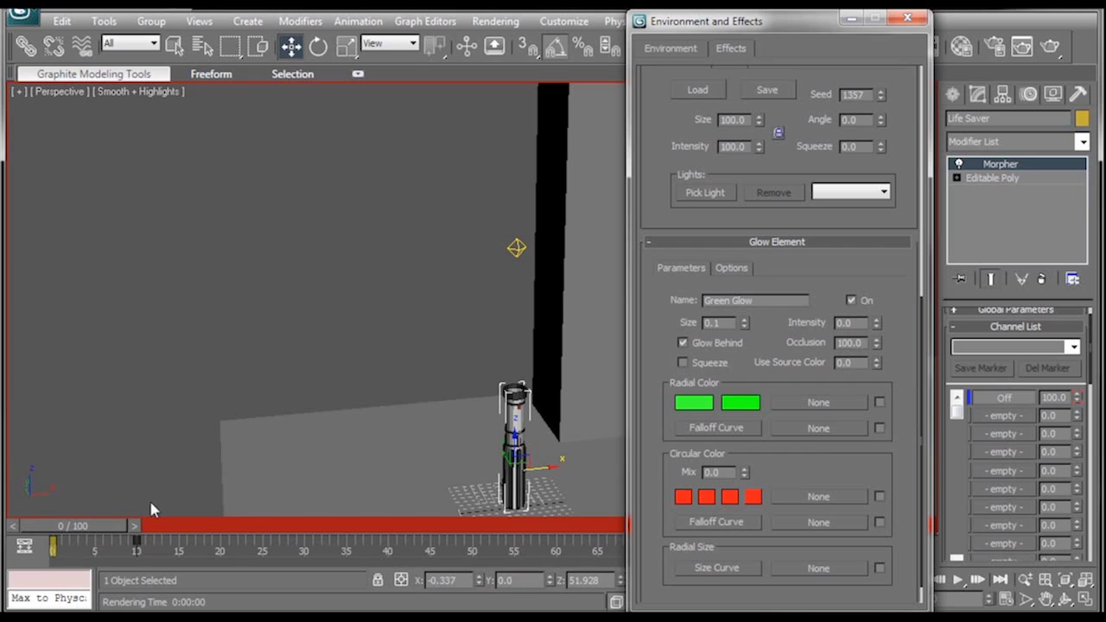
# At frame 10, set the Green Glow element's intensity to 150, close the effects settings and turn off Auto Key.
pyautogui.moveTo(104, 529); pyautogui.dragTo(182, 527)
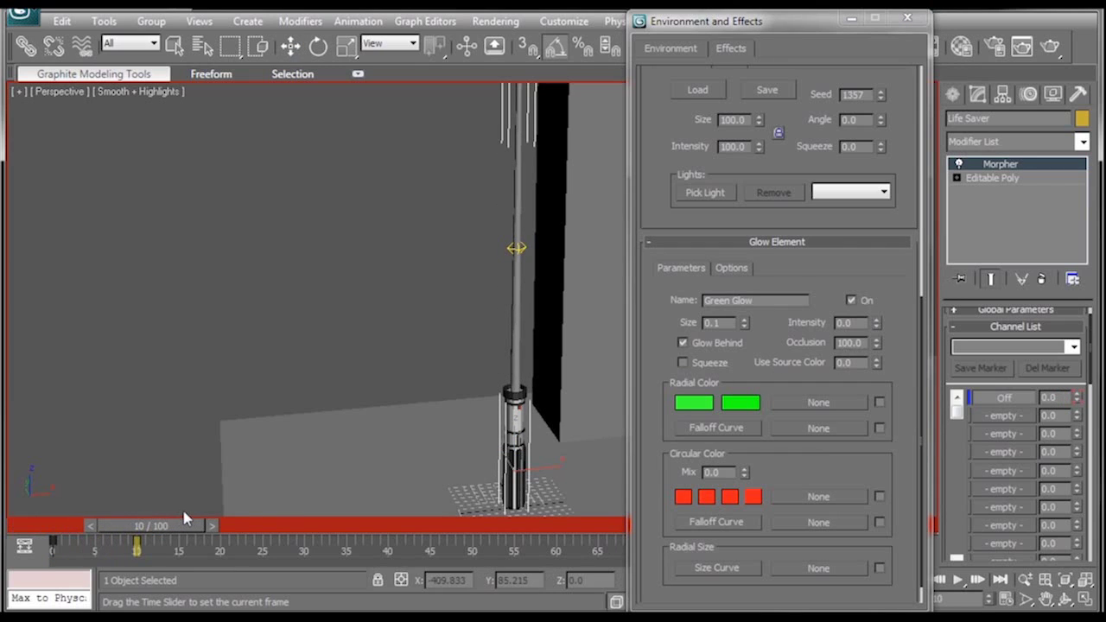
pyautogui.click(855, 322)
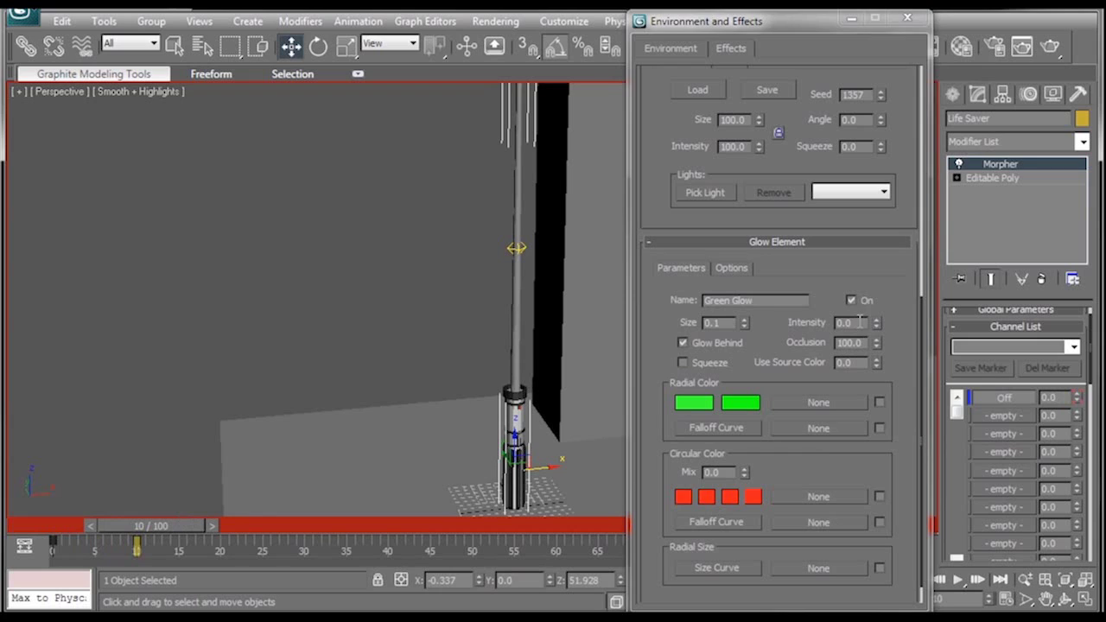
pyautogui.doubleClick(859, 322)
pyautogui.write('150')
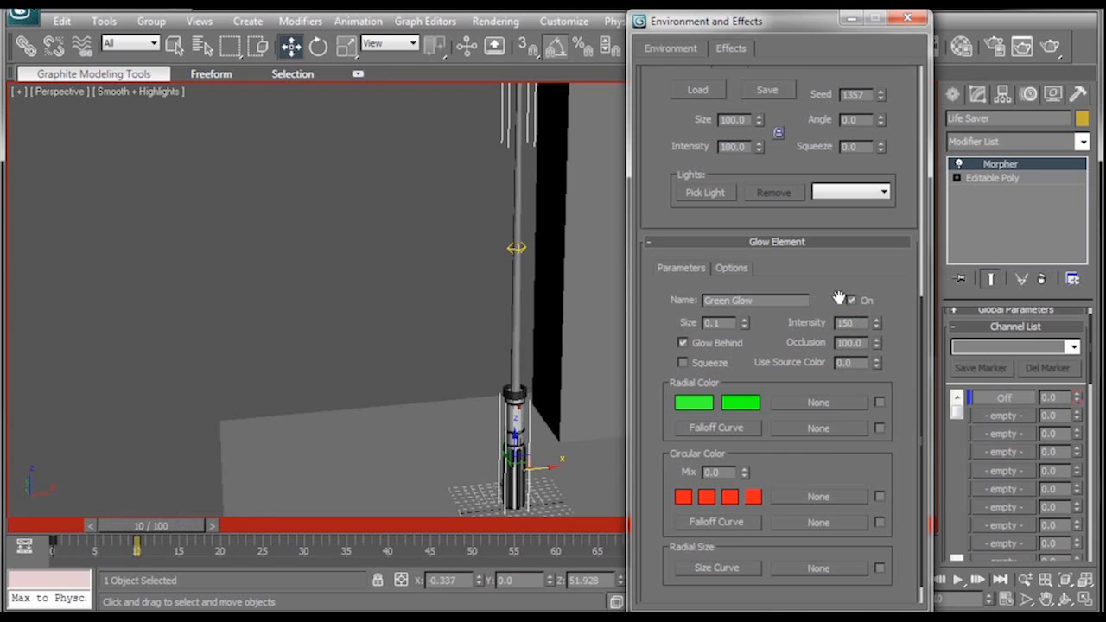
pyautogui.click(907, 18)
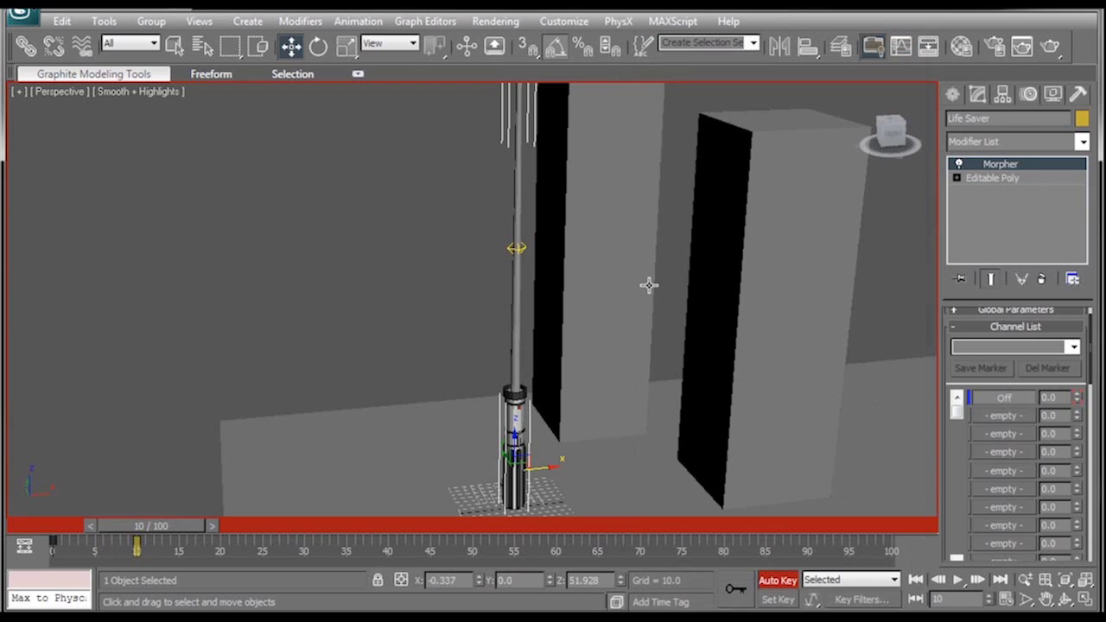
pyautogui.click(776, 581)
# Render the Perspective view at frames 10, 0 and 5 to check the blade, light and glow animation.
pyautogui.moveTo(625, 383); pyautogui.dragTo(627, 391, button='middle')
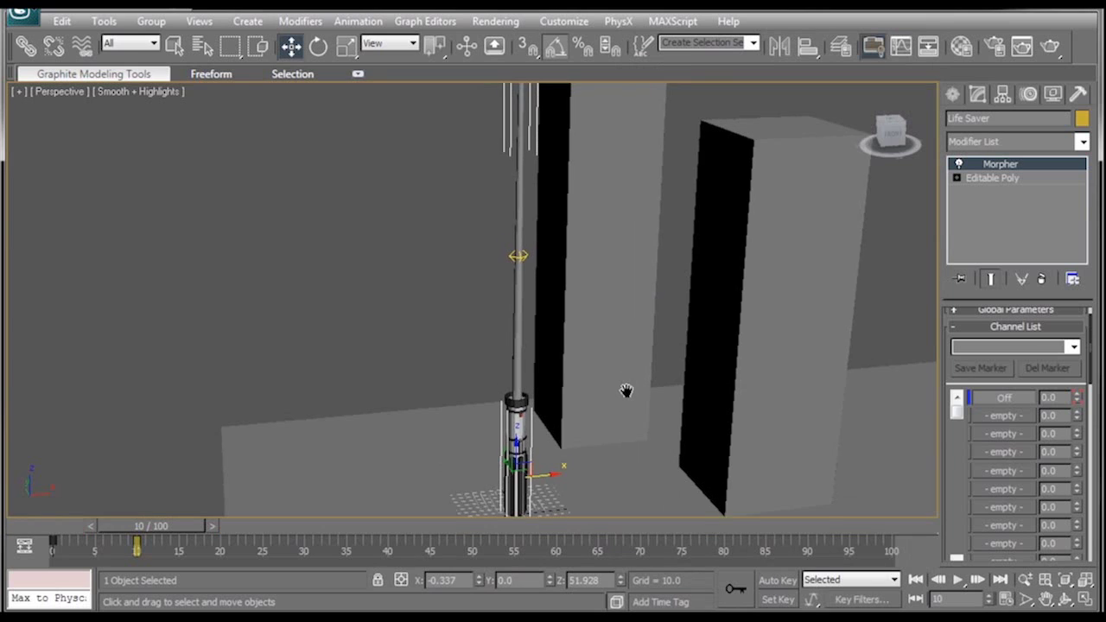
pyautogui.click(1049, 46)
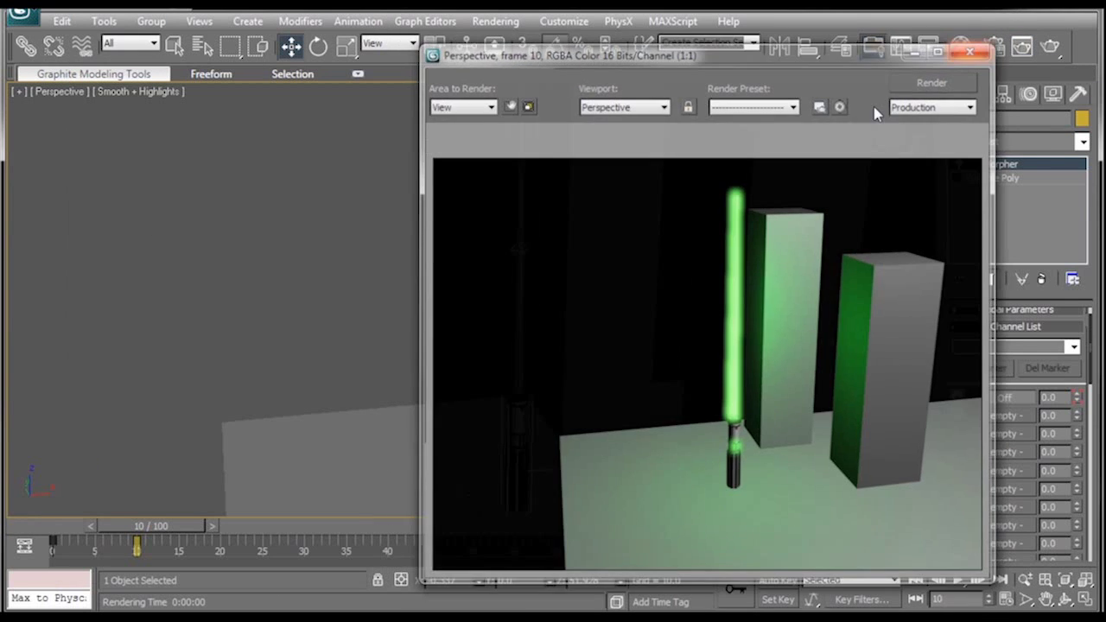
pyautogui.click(973, 47)
pyautogui.moveTo(151, 527); pyautogui.dragTo(72, 527)
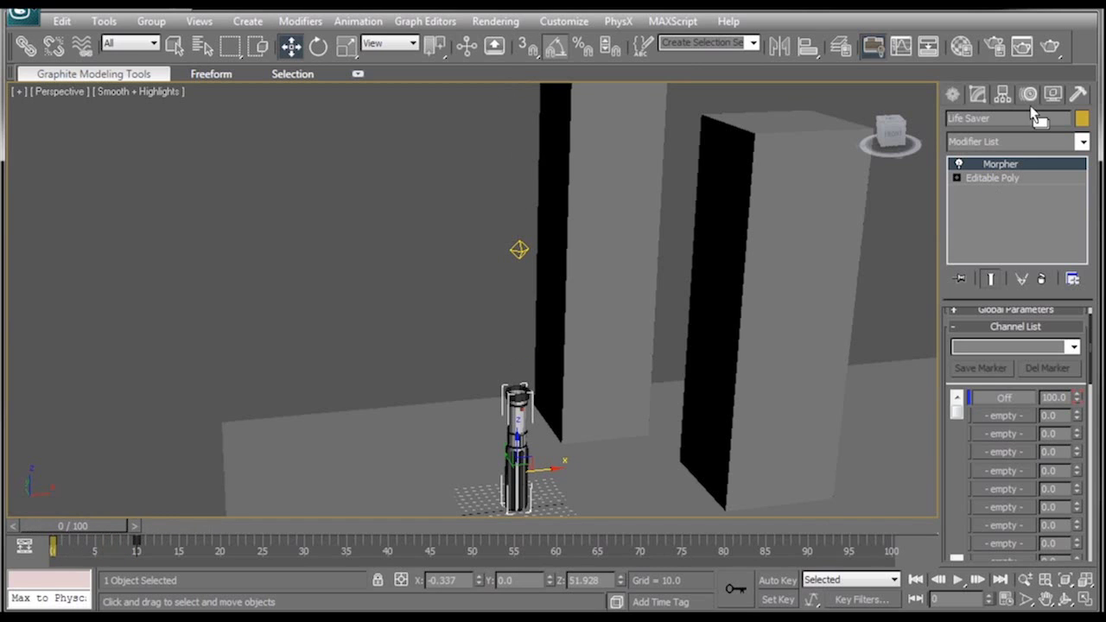
pyautogui.click(1050, 47)
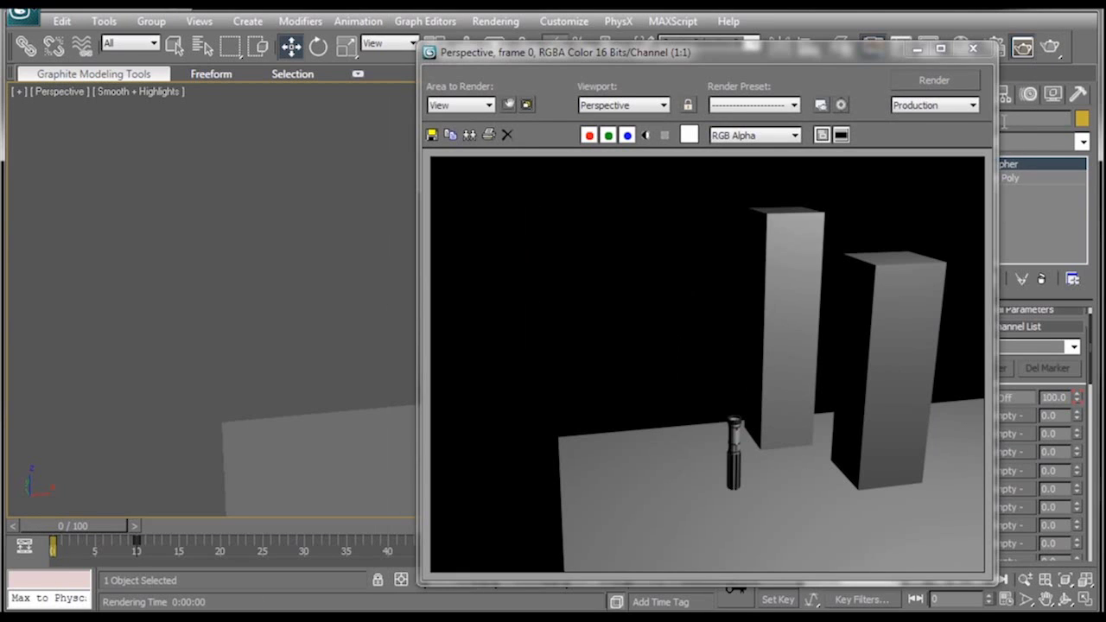
pyautogui.click(973, 48)
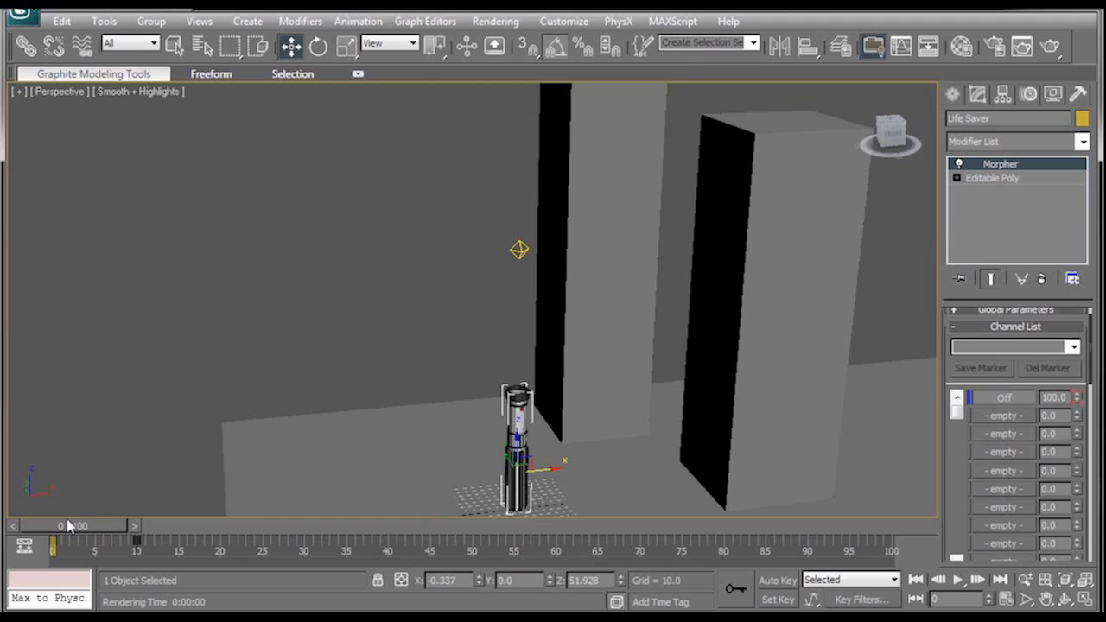
pyautogui.moveTo(71, 526); pyautogui.dragTo(113, 526)
pyautogui.click(1050, 46)
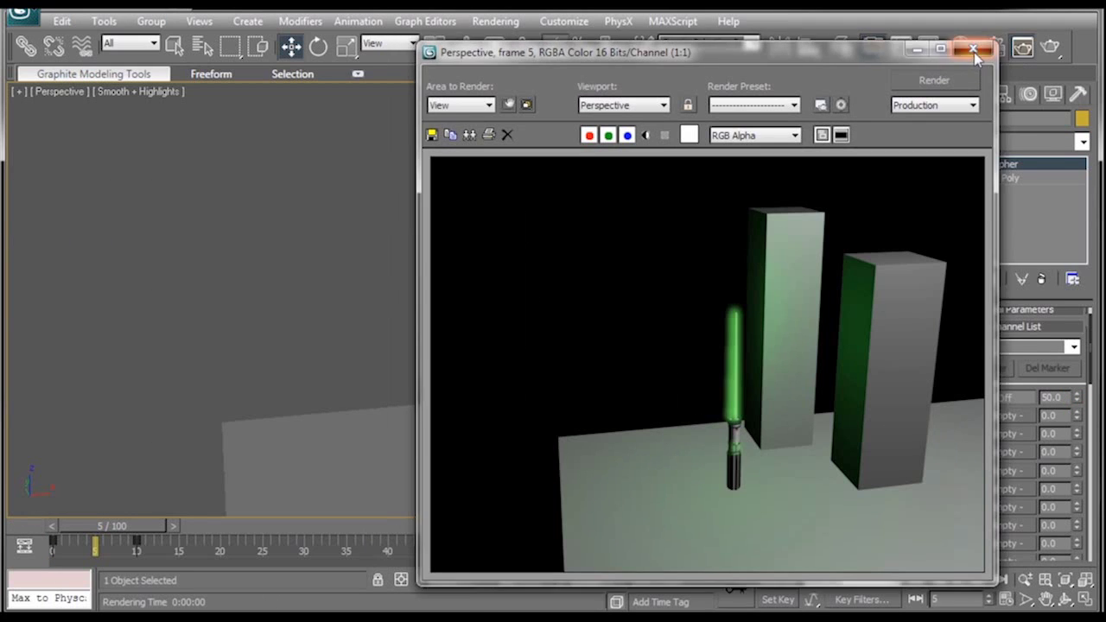
pyautogui.click(973, 48)
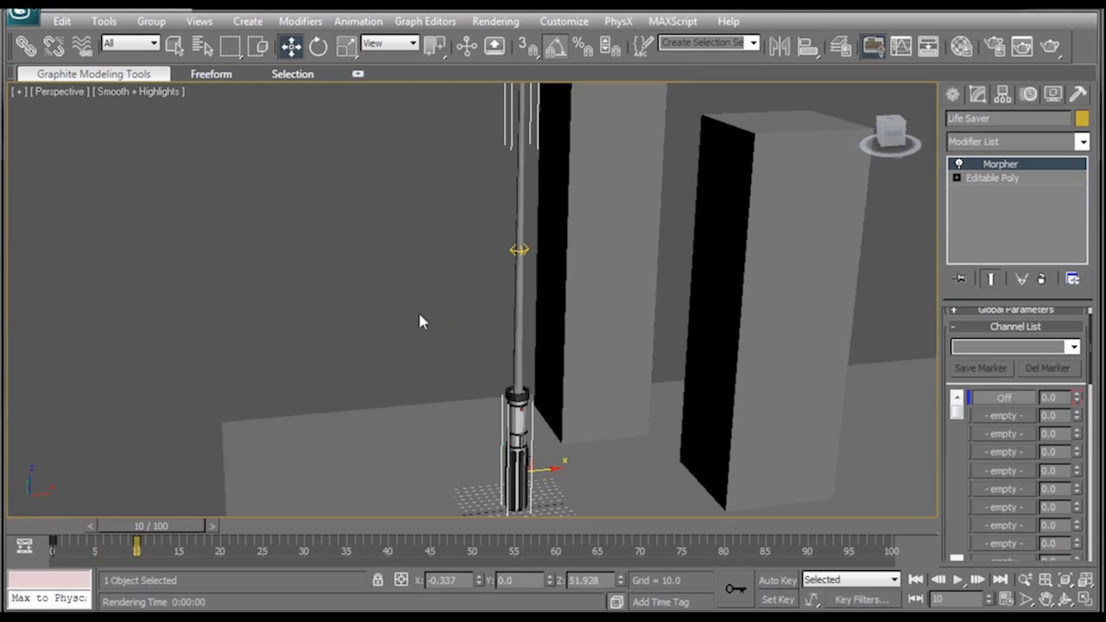
# With Auto Key on, move the lightsaber along the Y axis to about -495 at frame 15.
pyautogui.keyDown('alt'); pyautogui.moveTo(459, 391); pyautogui.dragTo(422, 397, button='middle'); pyautogui.keyUp('alt')
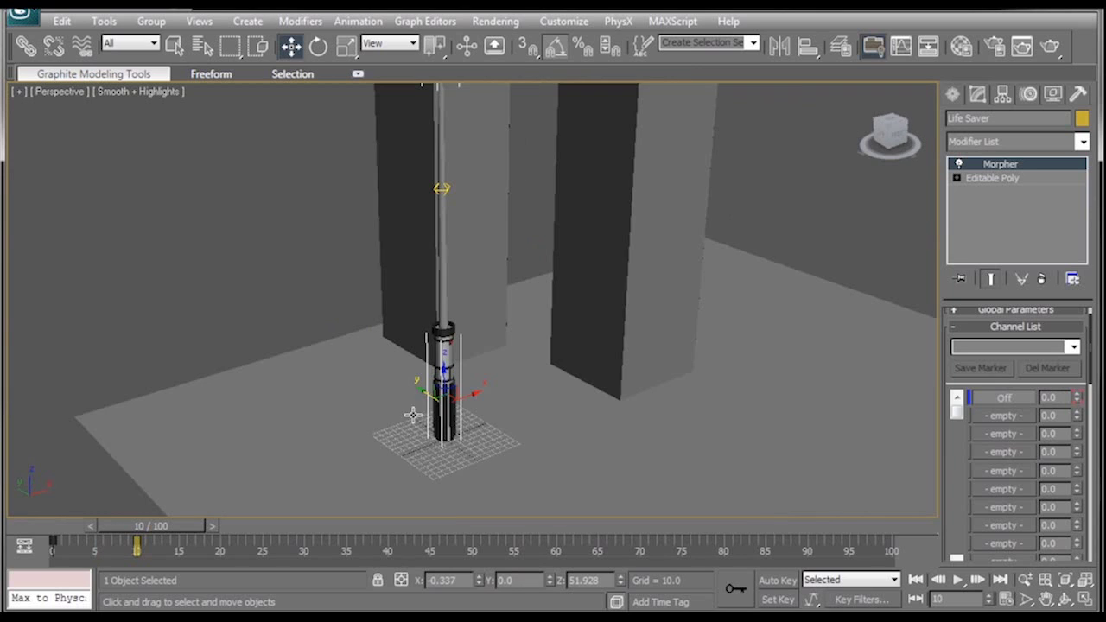
pyautogui.click(778, 580)
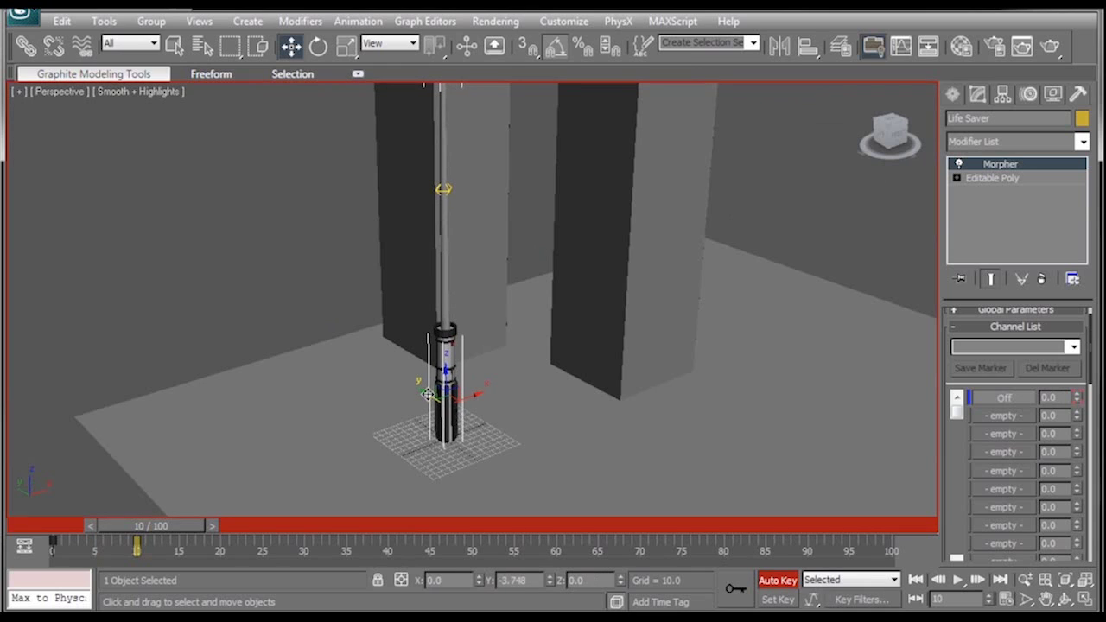
pyautogui.moveTo(173, 527); pyautogui.dragTo(214, 533)
pyautogui.press('w')
pyautogui.moveTo(432, 390); pyautogui.dragTo(506, 432)
# Render frame 13 from a side angle to check the moving lightsaber.
pyautogui.keyDown('alt'); pyautogui.moveTo(507, 432); pyautogui.dragTo(474, 506, button='middle'); pyautogui.keyUp('alt')
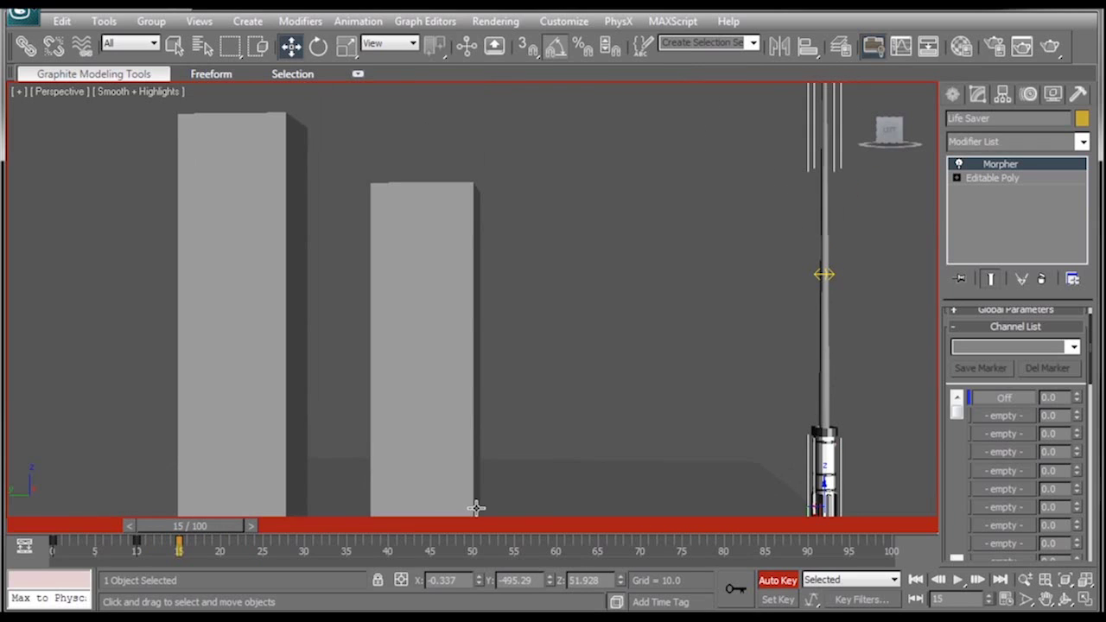
pyautogui.moveTo(238, 526)
pyautogui.mouseDown()
pyautogui.moveTo(206, 525)
pyautogui.moveTo(232, 525)
pyautogui.moveTo(206, 526)
pyautogui.moveTo(221, 525)
pyautogui.mouseUp()
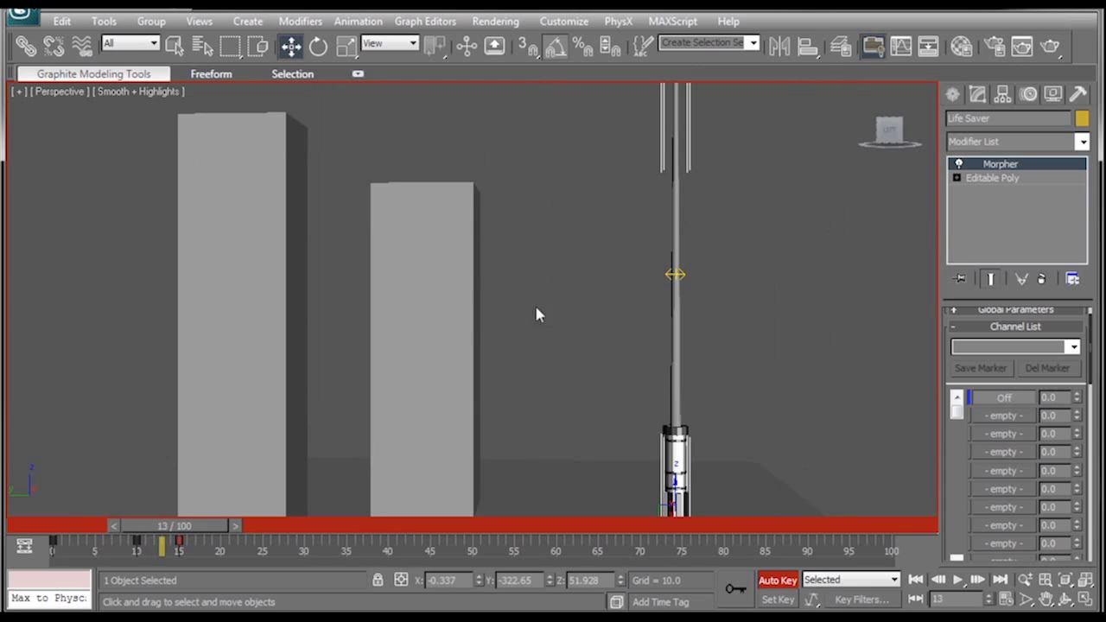
pyautogui.click(1051, 48)
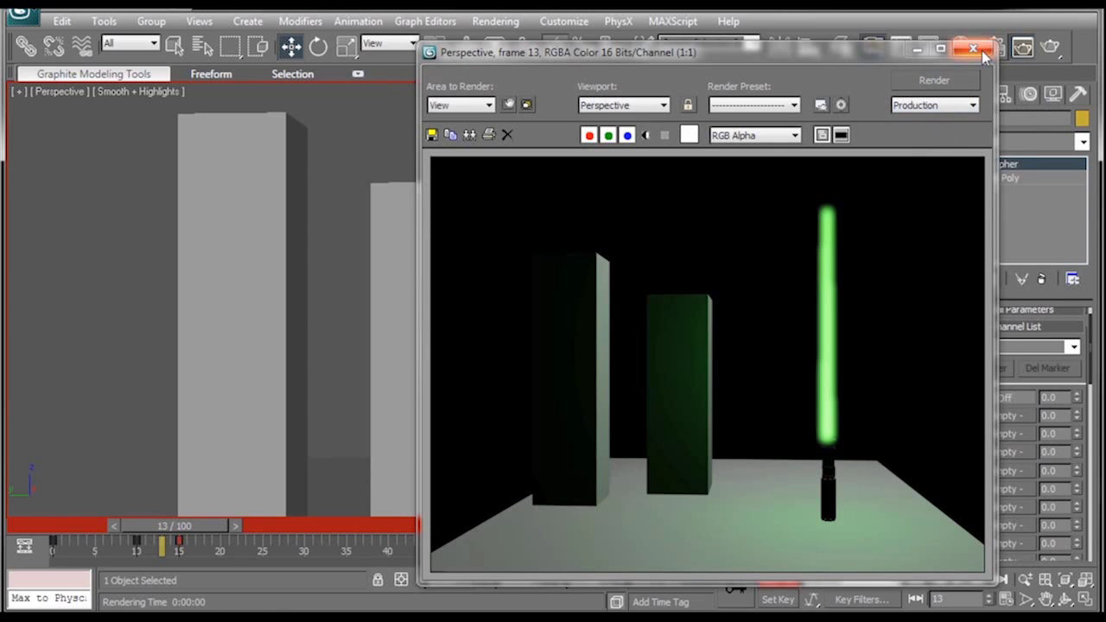
pyautogui.click(982, 51)
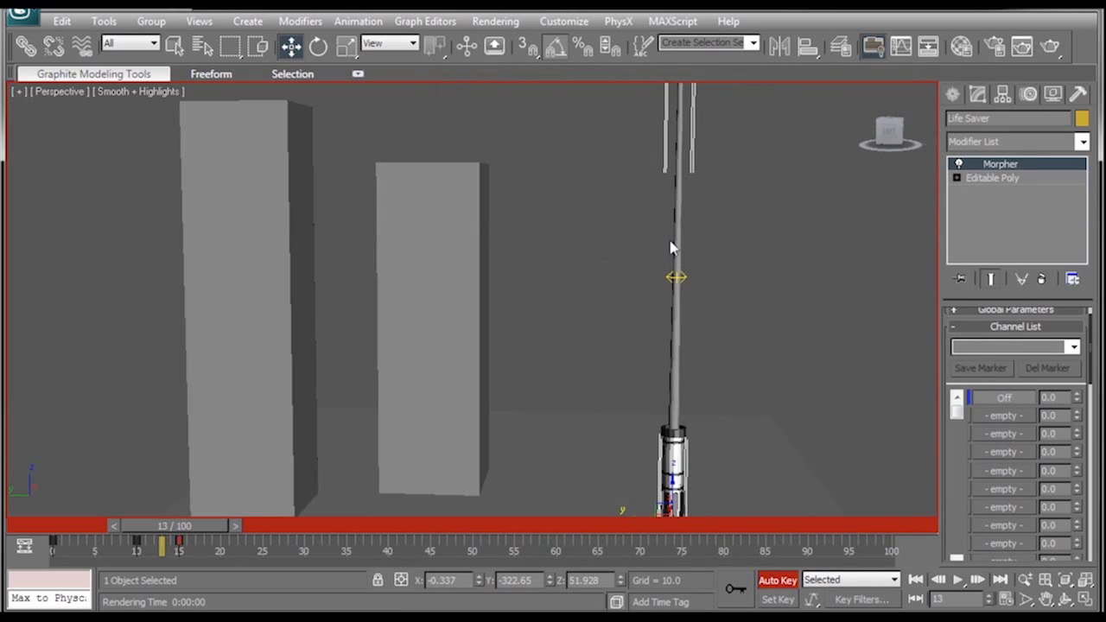
# Set the lightsaber's motion blur to Object in its object properties and render frame 13 to check the blur.
pyautogui.rightClick(677, 240)
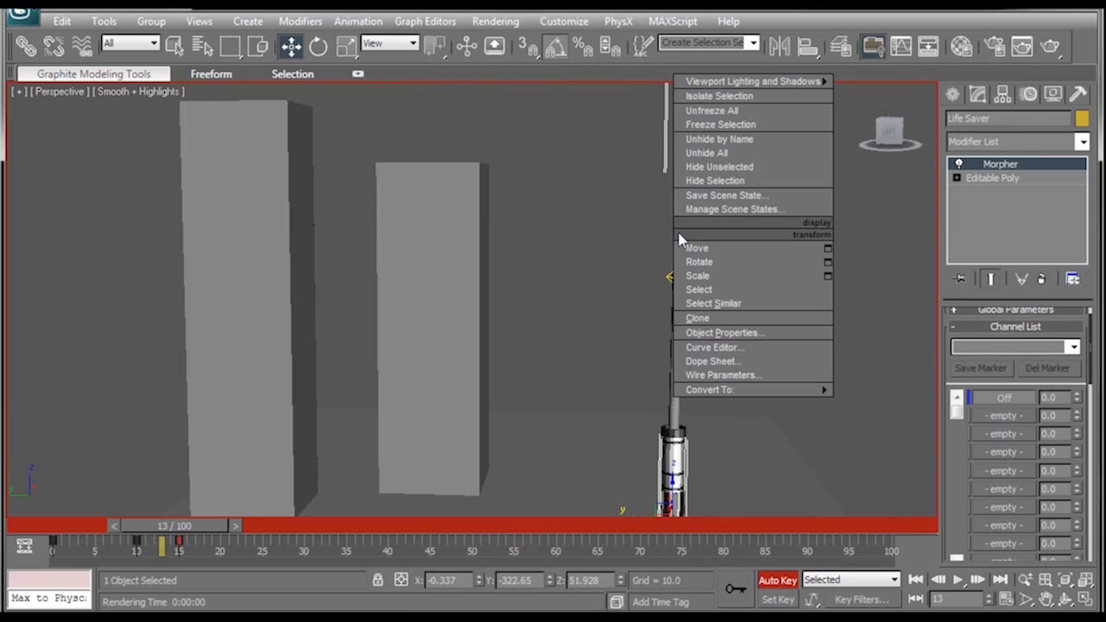
pyautogui.click(722, 334)
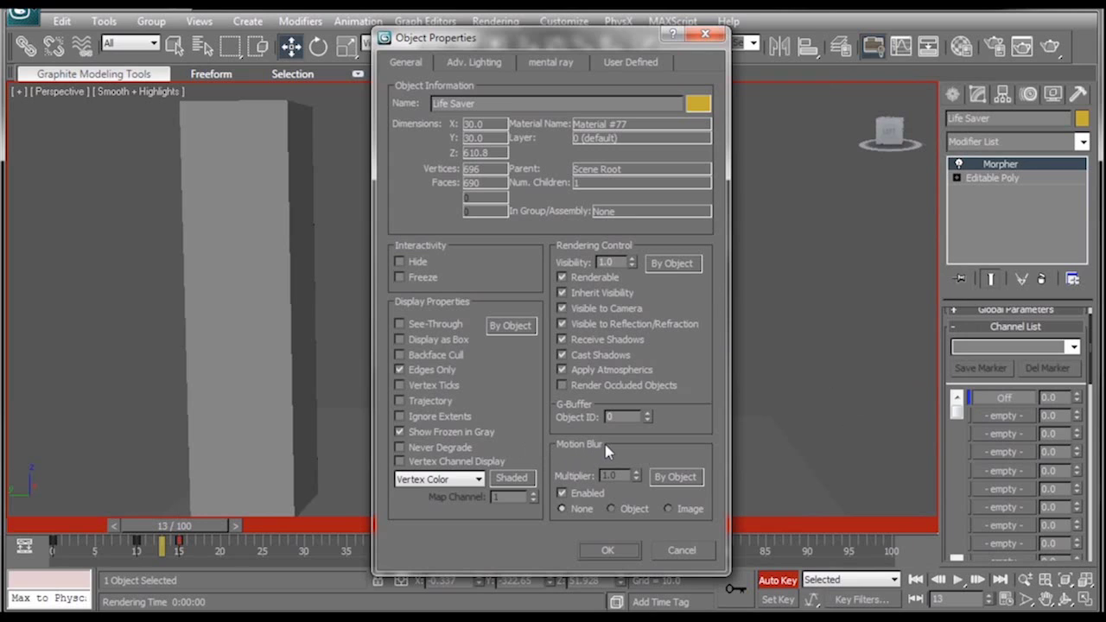
pyautogui.click(607, 550)
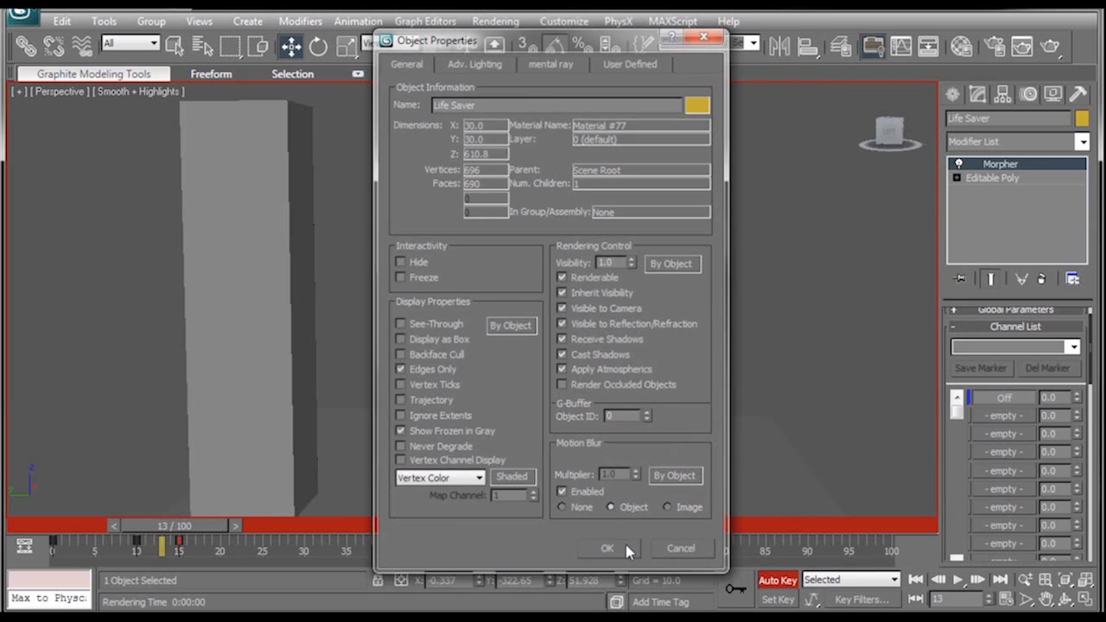
pyautogui.click(1047, 48)
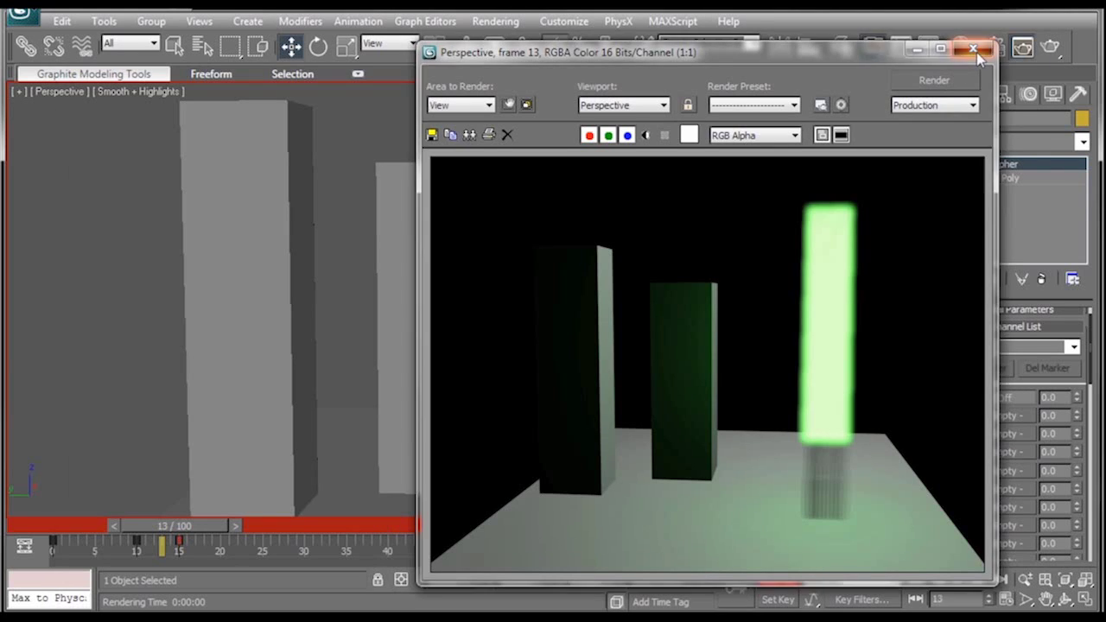
pyautogui.click(973, 48)
pyautogui.moveTo(669, 361); pyautogui.dragTo(663, 361, button='middle')
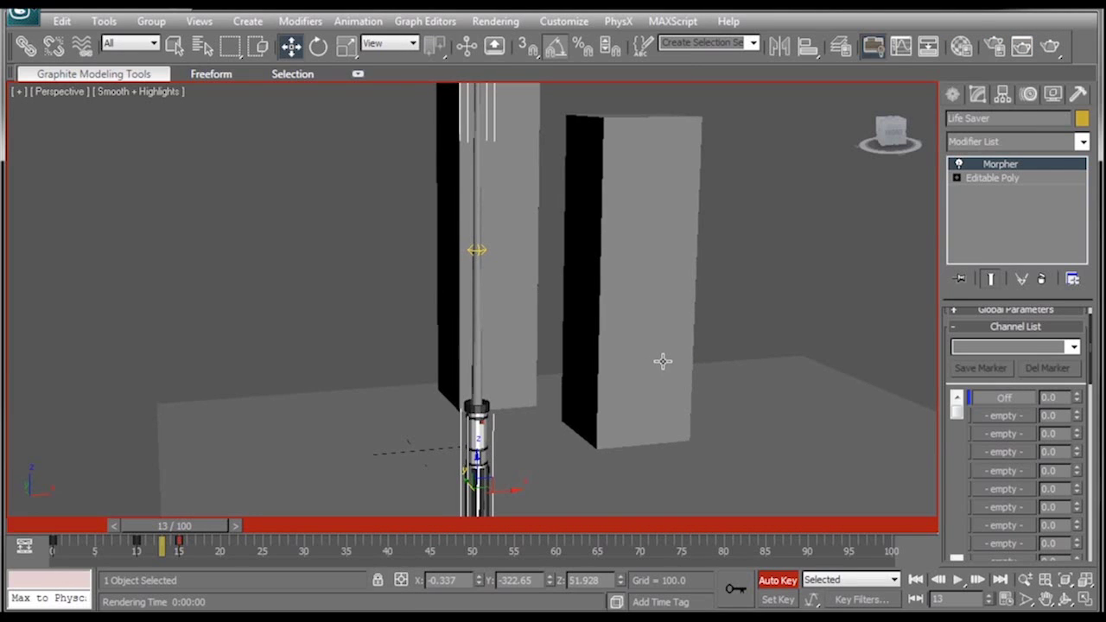